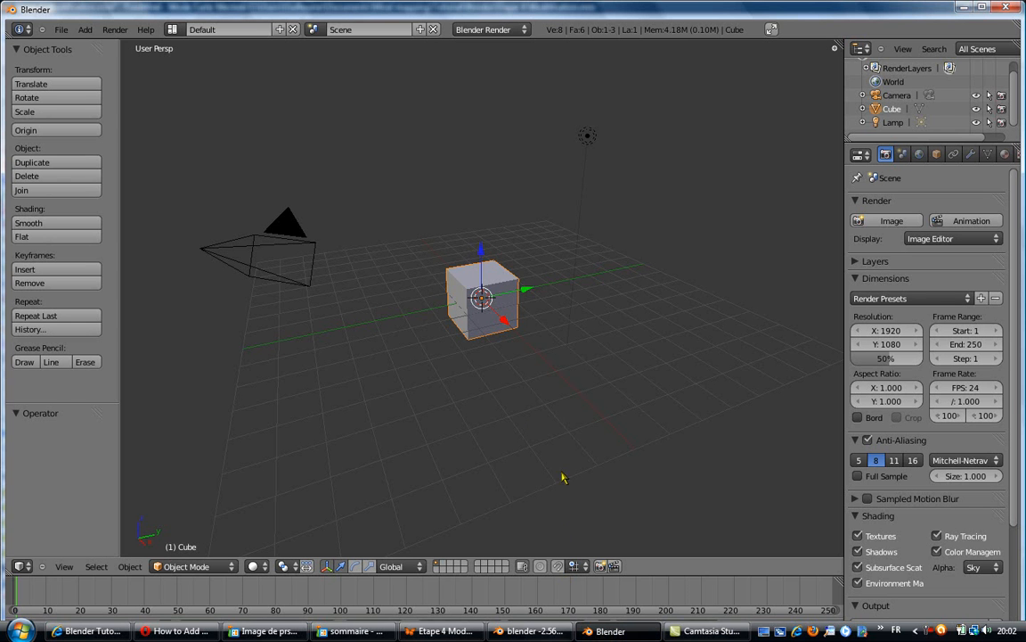
Step: Switch the default cube to Edit Mode and select the corner vertices of its upper face one at a time
{"action": "right_click", "coordinate": [495, 351]}
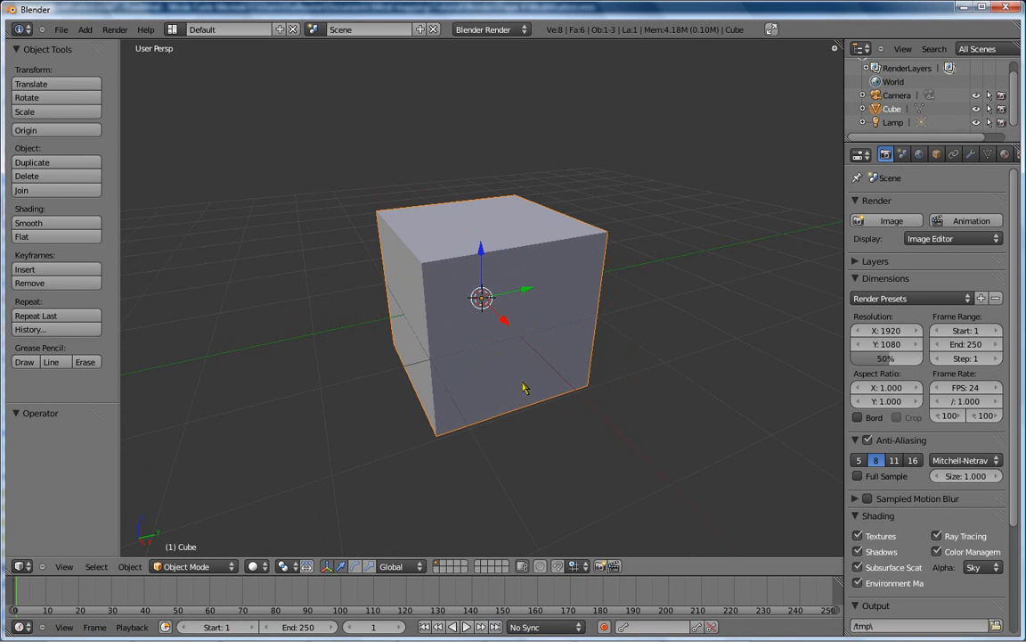
{"action": "key", "text": "s"}
{"action": "left_click", "coordinate": [559, 436]}
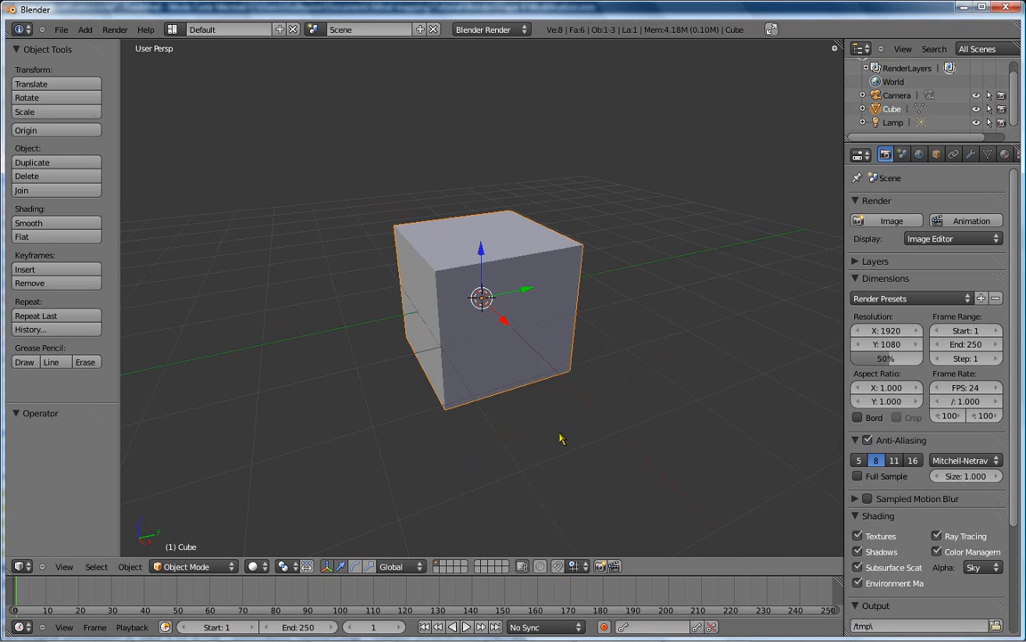
{"action": "key", "text": "Tab"}
{"action": "middle_click_drag", "start_coordinate": [535, 416], "coordinate": [614, 408]}
{"action": "right_click", "coordinate": [538, 304]}
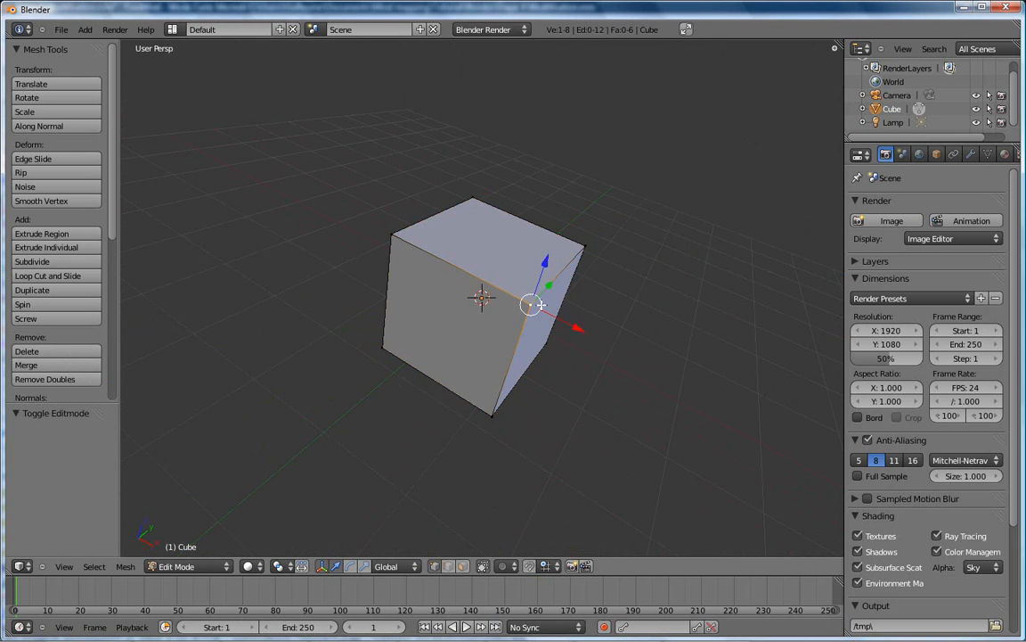
{"action": "right_click", "coordinate": [585, 247]}
{"action": "right_click", "coordinate": [400, 238]}
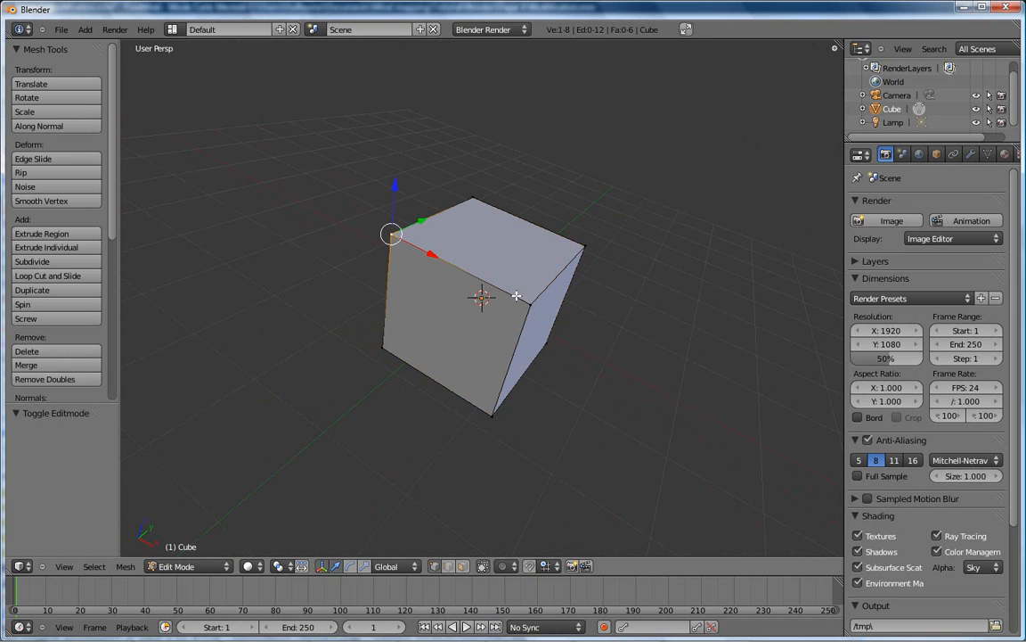
{"action": "right_click", "coordinate": [531, 305]}
Step: Select further single vertices from other sides of the cube, ending on the upper front corner
{"action": "middle_click_drag", "start_coordinate": [613, 412], "coordinate": [480, 401]}
{"action": "right_click", "coordinate": [585, 360]}
{"action": "middle_click_drag", "start_coordinate": [650, 385], "coordinate": [479, 426]}
{"action": "right_click", "coordinate": [548, 391]}
{"action": "right_click", "coordinate": [596, 267]}
{"action": "right_click", "coordinate": [472, 256]}
Step: Switch to the FreeMind map, expand the Différentes selections branch to read its notes, and return to Blender
{"action": "mouse_move", "coordinate": [545, 637]}
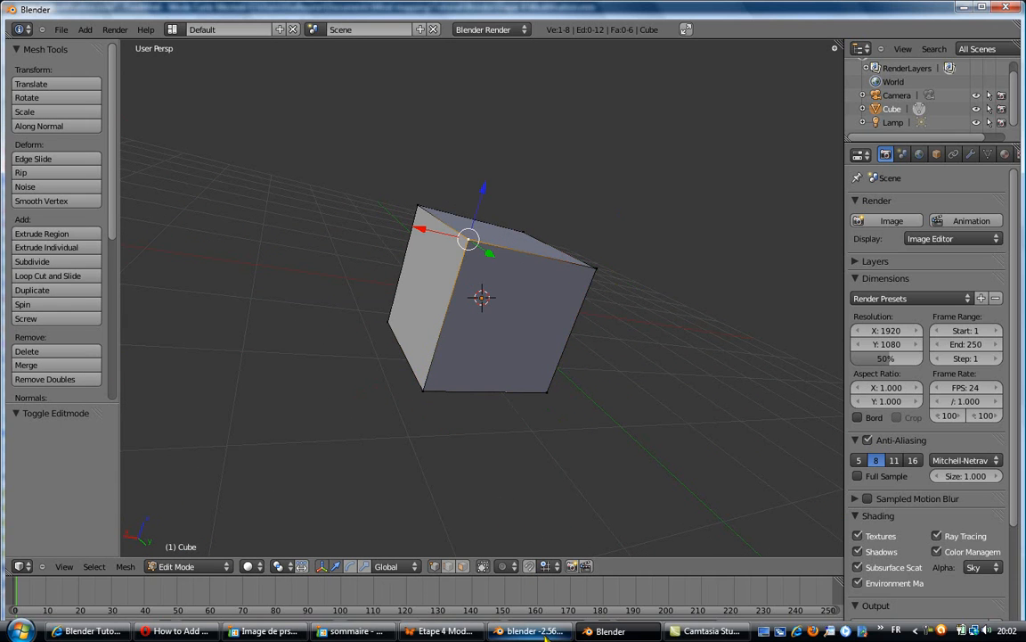
{"action": "left_click", "coordinate": [454, 629]}
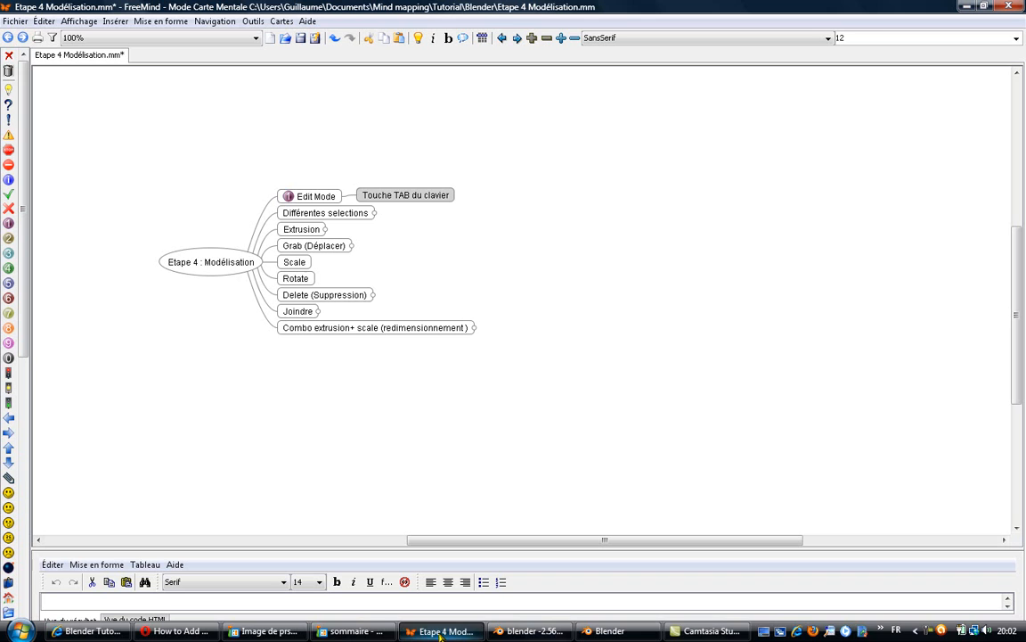
{"action": "left_click", "coordinate": [343, 218]}
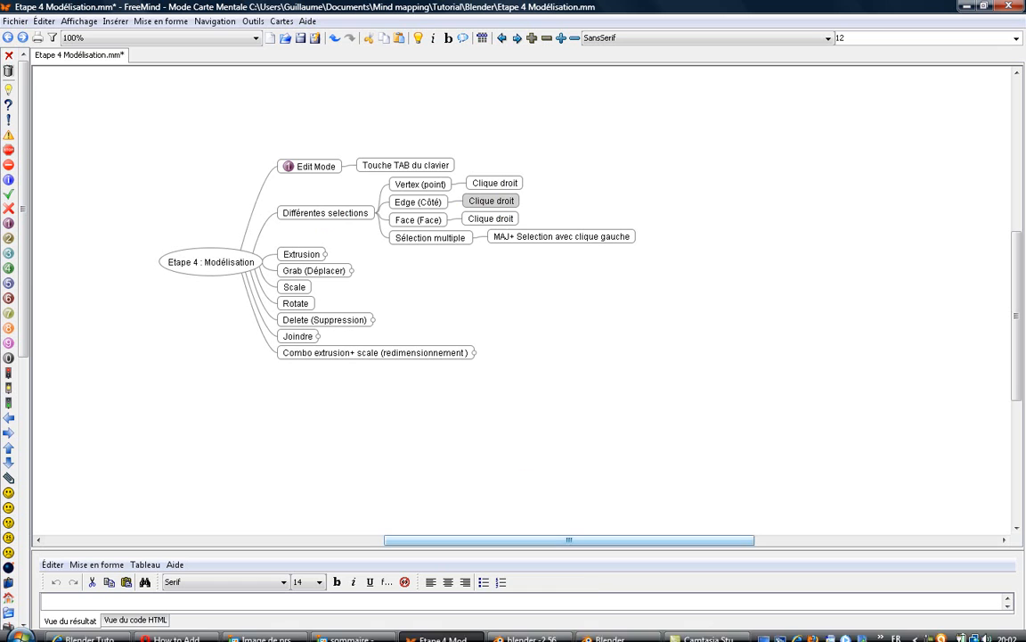
{"action": "left_click", "coordinate": [559, 633]}
{"action": "left_click", "coordinate": [610, 630]}
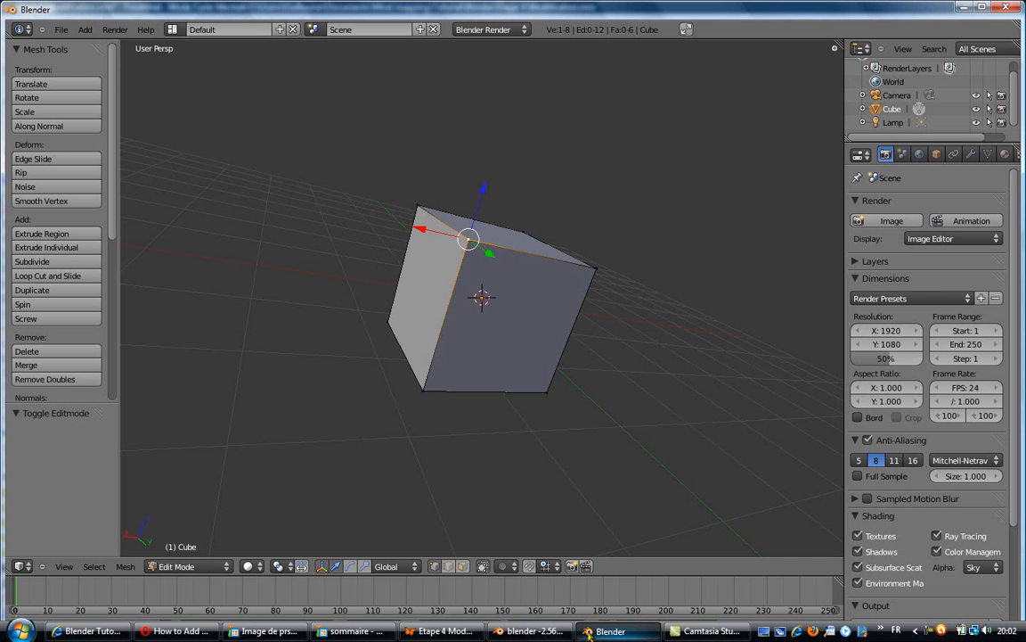
Step: Select five of the cube's visible corner vertices individually, finishing on the upper corner where the light and dark side faces meet
{"action": "right_click", "coordinate": [593, 267]}
{"action": "right_click", "coordinate": [539, 394]}
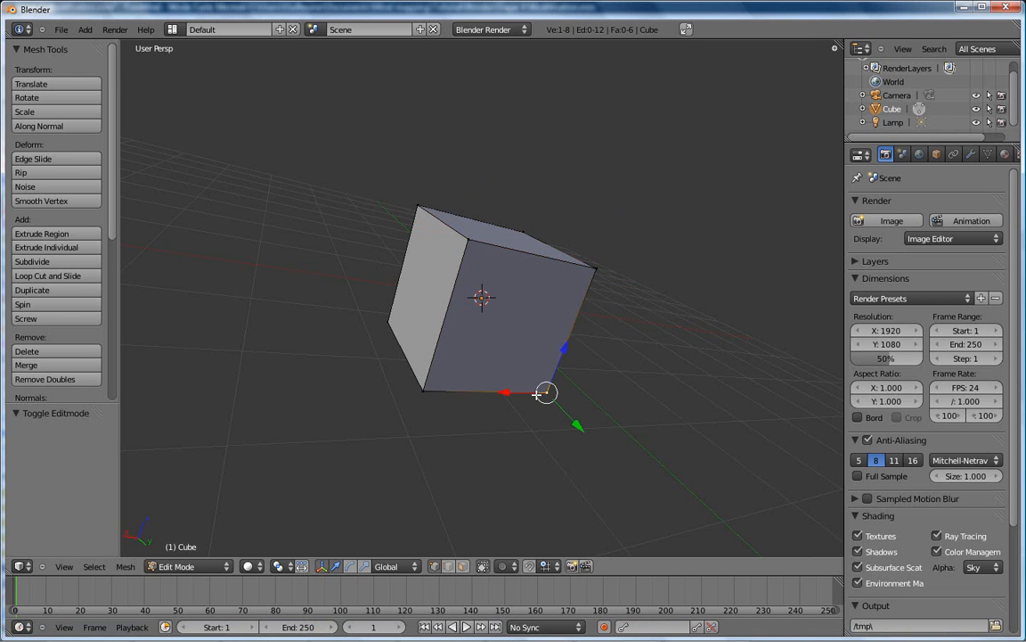
{"action": "right_click", "coordinate": [419, 392]}
{"action": "right_click", "coordinate": [389, 322]}
{"action": "right_click", "coordinate": [470, 242]}
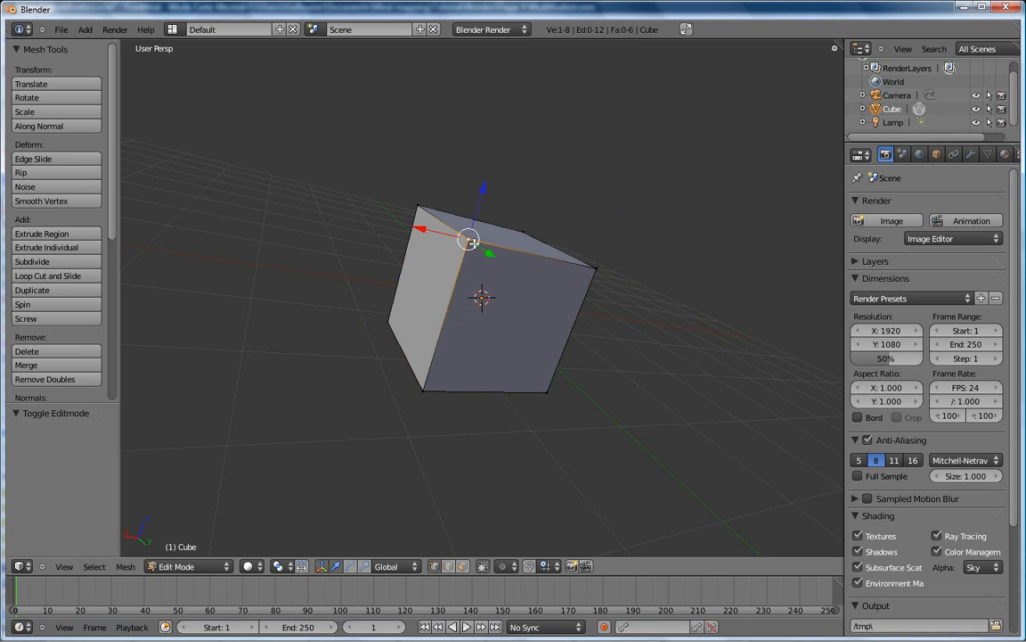
Step: Switch to edge selection and select the cube's visible edges one by one, ending on the outer edge of the light side face
{"action": "left_click", "coordinate": [448, 566]}
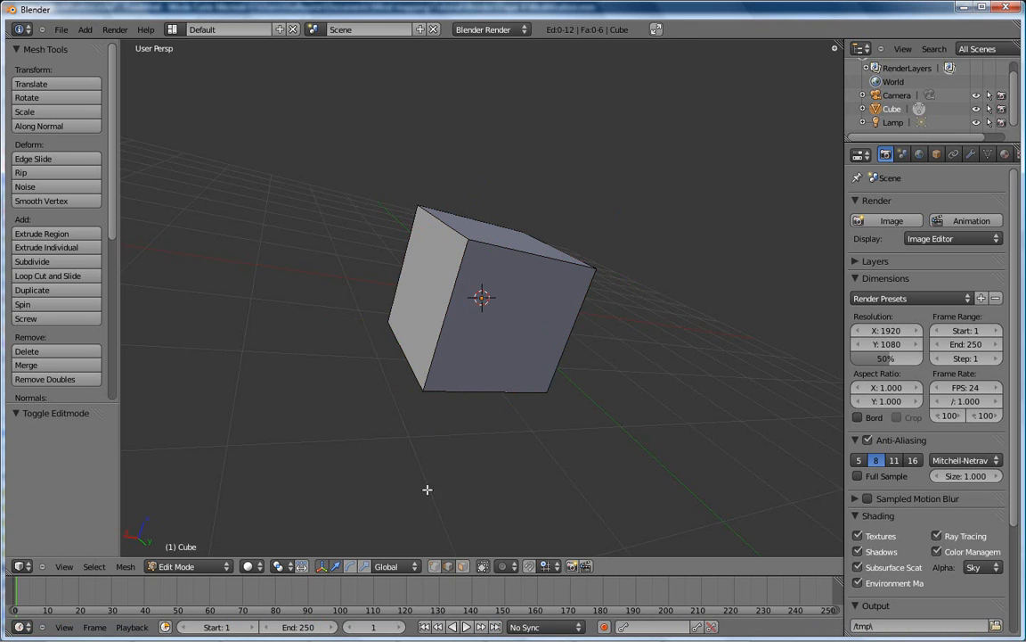
{"action": "left_click", "coordinate": [539, 258]}
{"action": "right_click", "coordinate": [486, 389]}
{"action": "right_click", "coordinate": [503, 248]}
{"action": "right_click", "coordinate": [441, 222]}
{"action": "right_click", "coordinate": [411, 378]}
{"action": "right_click", "coordinate": [446, 337]}
{"action": "right_click", "coordinate": [399, 275]}
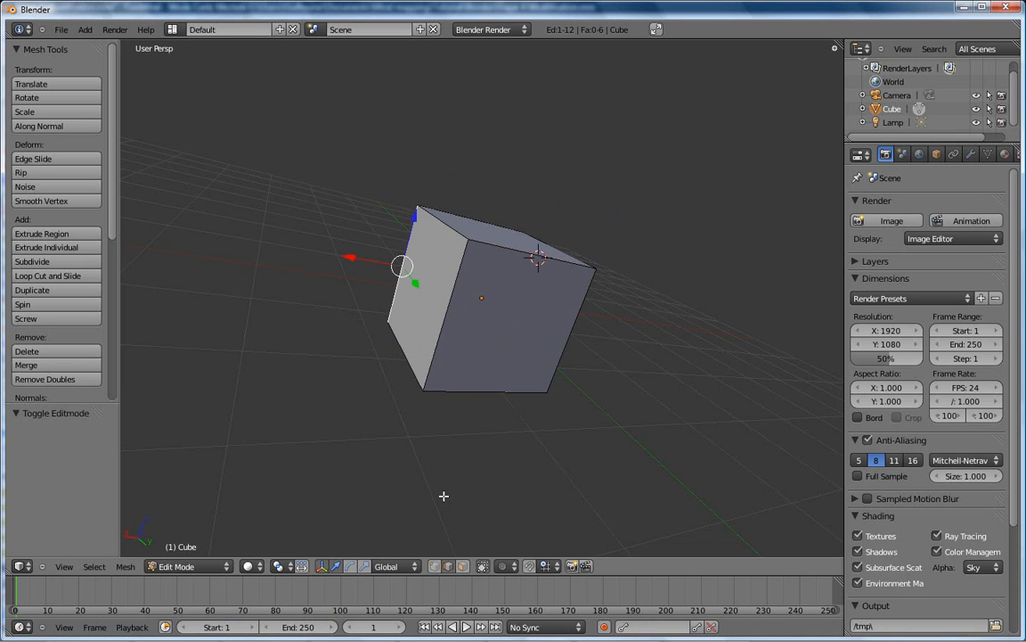
Step: Switch to face selection and select different faces around the cube one at a time, ending on a single side face
{"action": "left_click", "coordinate": [463, 567]}
{"action": "right_click", "coordinate": [507, 349]}
{"action": "right_click", "coordinate": [403, 307]}
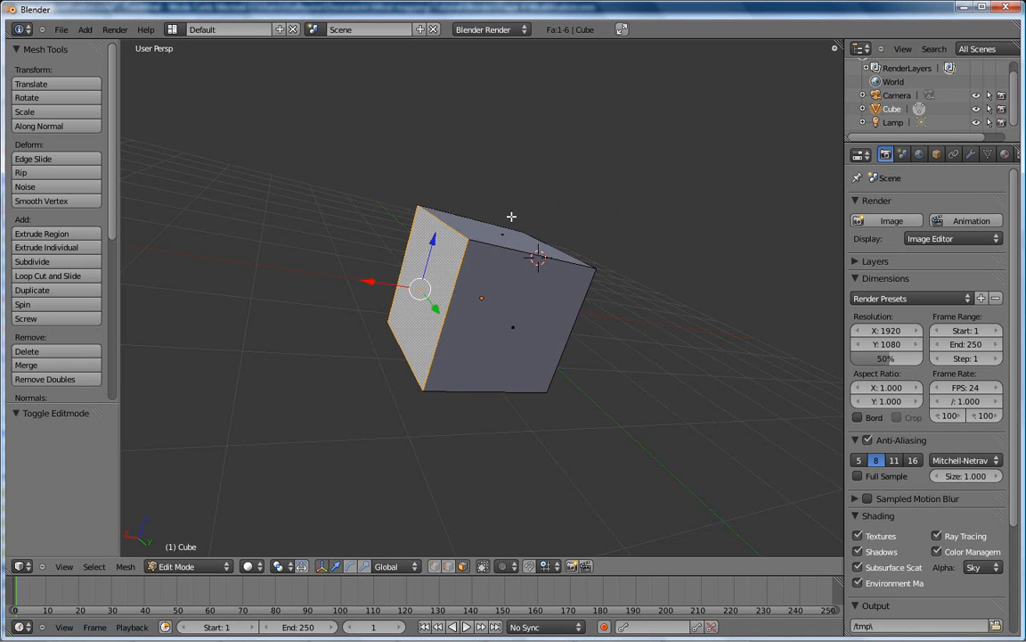
{"action": "right_click", "coordinate": [507, 256]}
{"action": "middle_click_drag", "start_coordinate": [567, 380], "coordinate": [501, 397]}
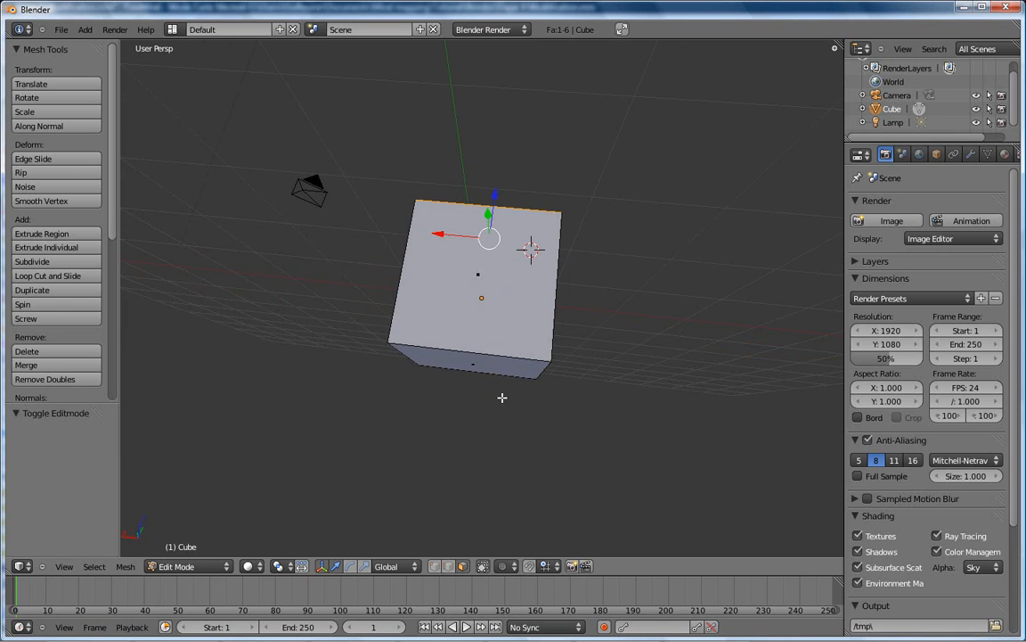
{"action": "right_click", "coordinate": [487, 365]}
{"action": "right_click", "coordinate": [497, 277]}
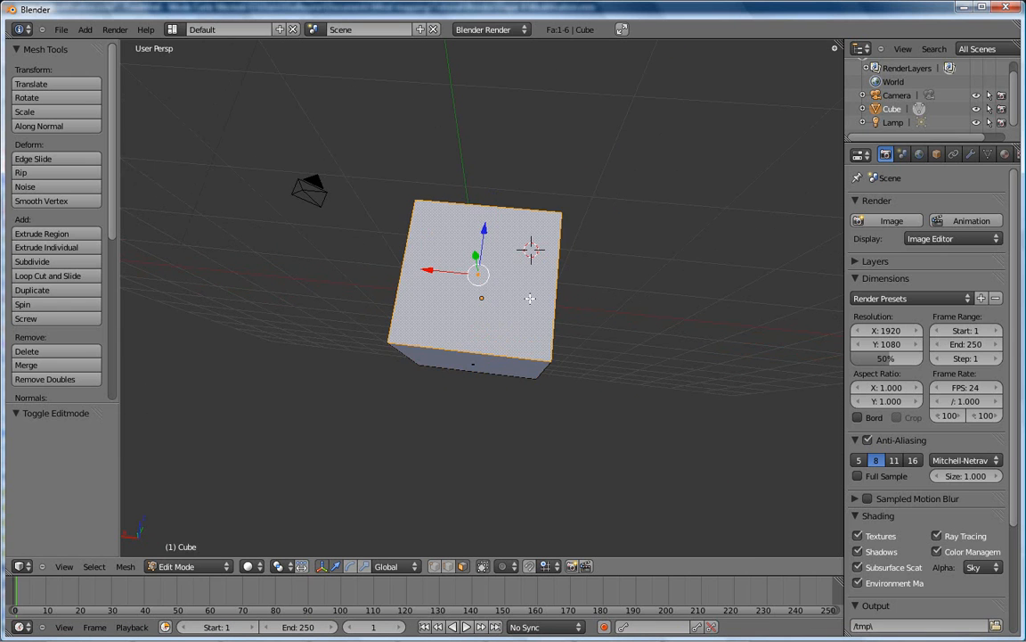
{"action": "middle_click_drag", "start_coordinate": [533, 298], "coordinate": [505, 317]}
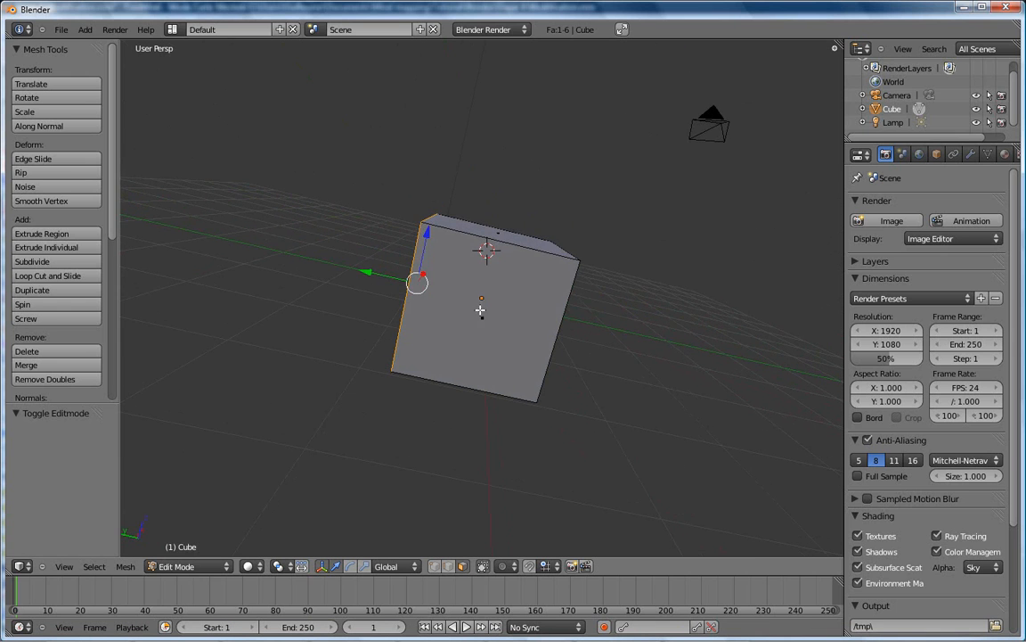
{"action": "right_click", "coordinate": [505, 325]}
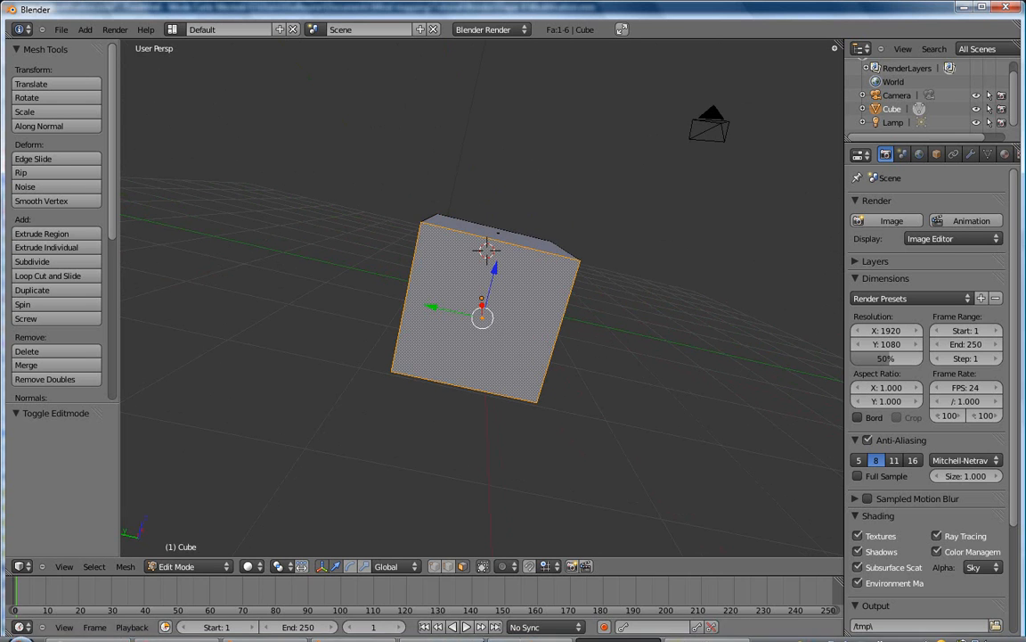
Step: Switch to the FreeMind map, review the Sélection multiple branch and its shortcut note, and return to Blender
{"action": "left_click", "coordinate": [452, 637]}
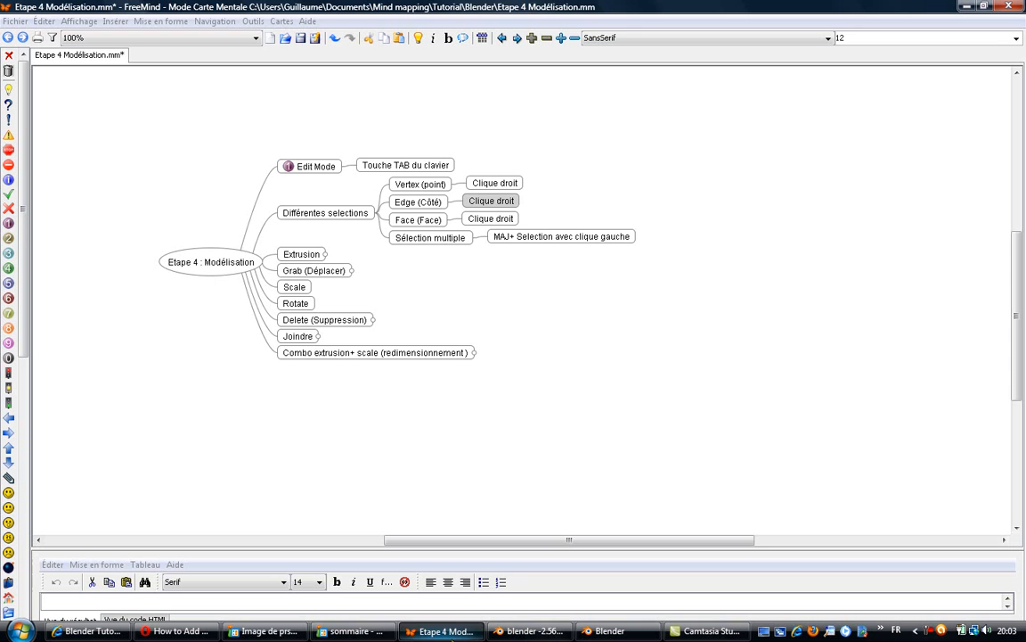
{"action": "left_click", "coordinate": [452, 637]}
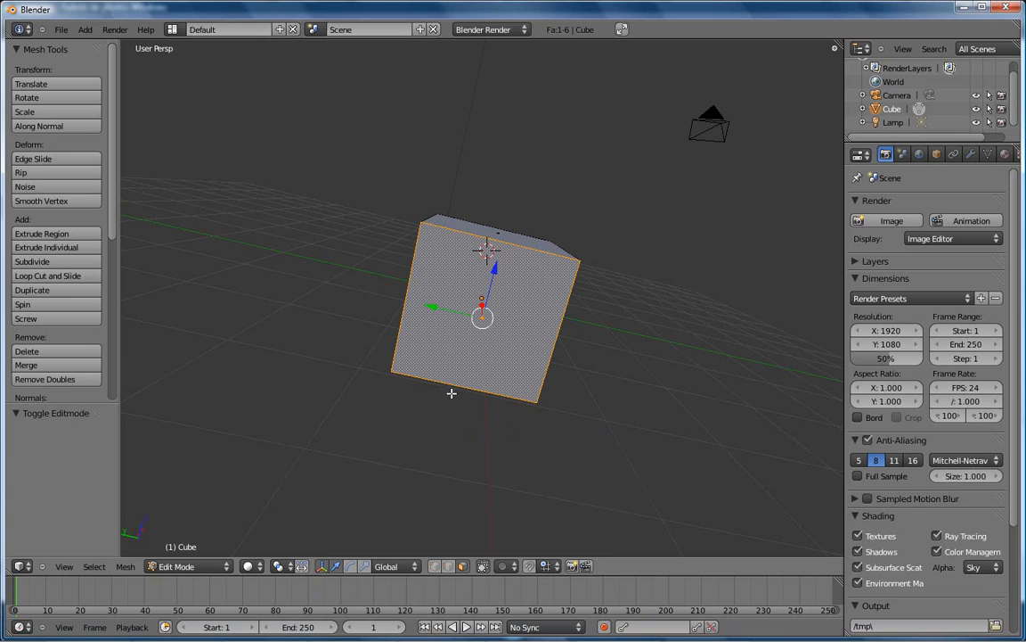
{"action": "left_click", "coordinate": [441, 631]}
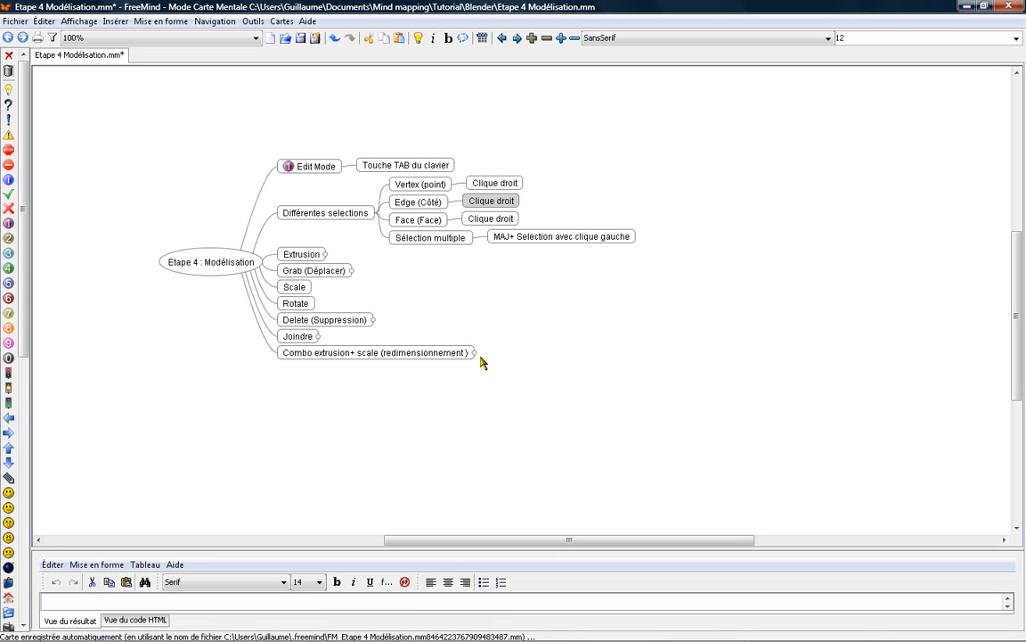
{"action": "left_click", "coordinate": [442, 238]}
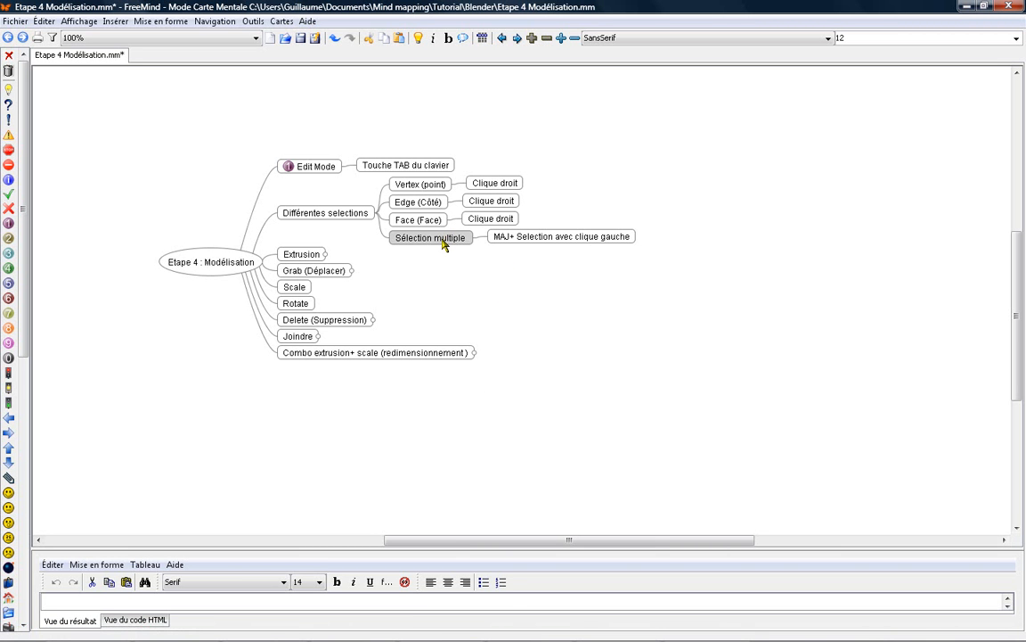
{"action": "left_click", "coordinate": [517, 239]}
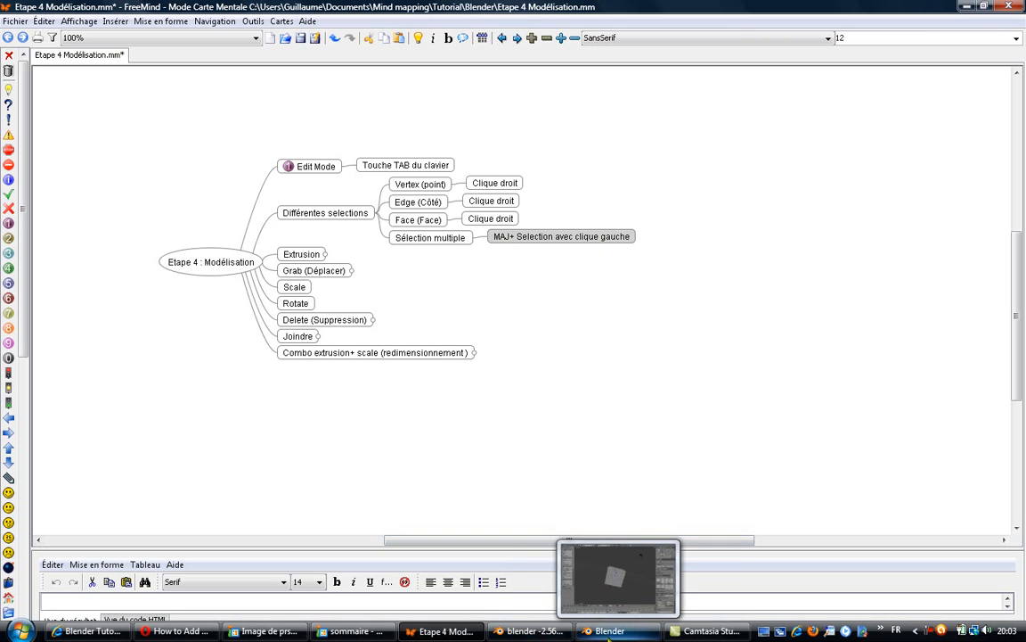
{"action": "left_click", "coordinate": [608, 632]}
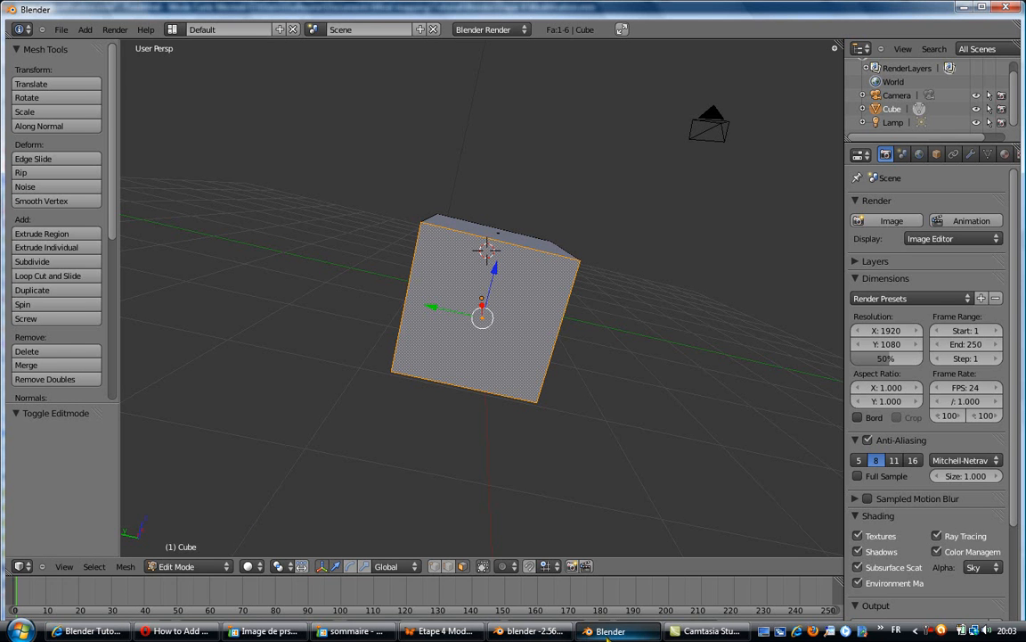
Step: Switch to vertex selection and select all four vertices of the cube's top face together
{"action": "left_click", "coordinate": [434, 566]}
{"action": "middle_click_drag", "start_coordinate": [605, 357], "coordinate": [554, 401]}
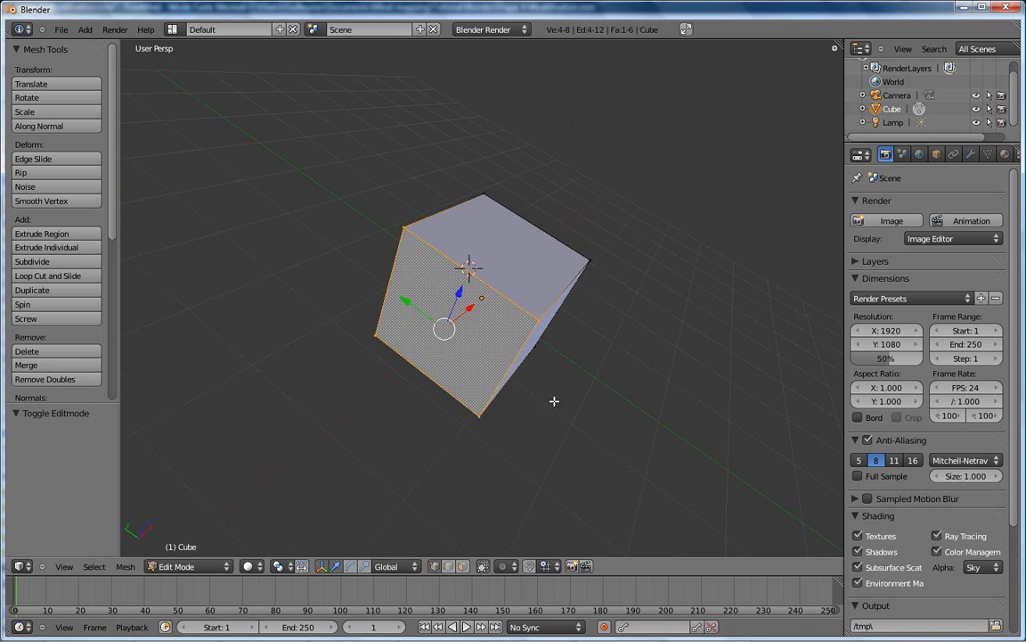
{"action": "right_click", "coordinate": [582, 337]}
{"action": "middle_click_drag", "start_coordinate": [673, 388], "coordinate": [578, 390]}
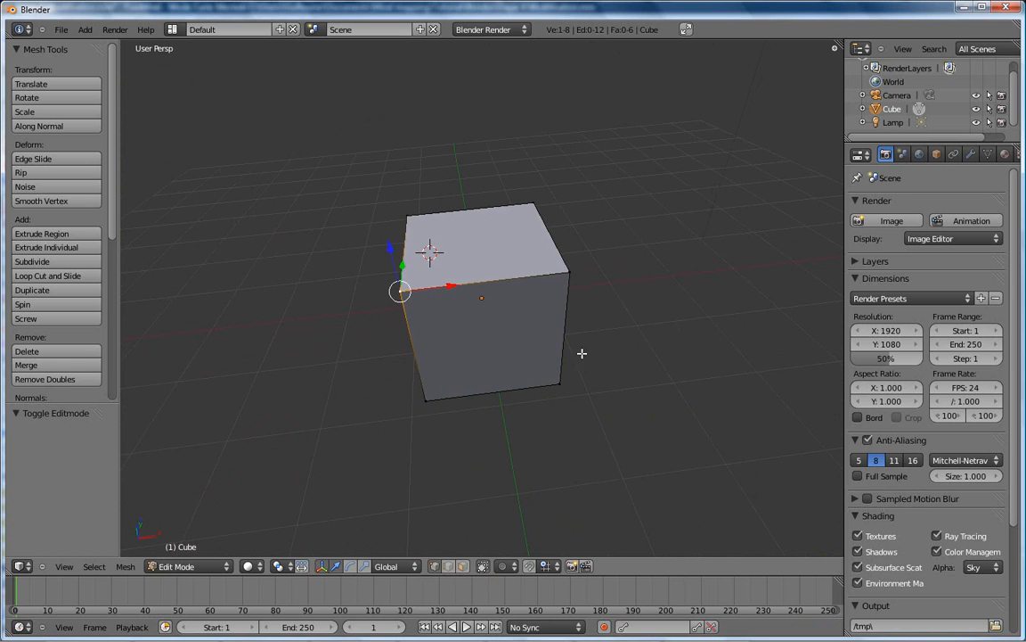
{"action": "right_click", "coordinate": [570, 270], "text": "shift"}
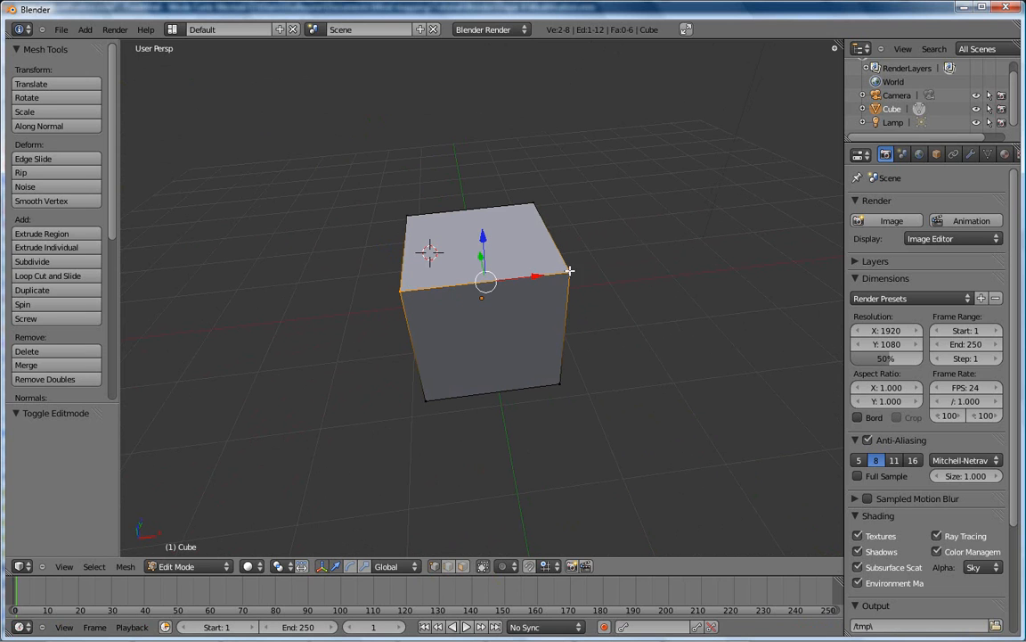
{"action": "right_click", "coordinate": [532, 201], "text": "shift"}
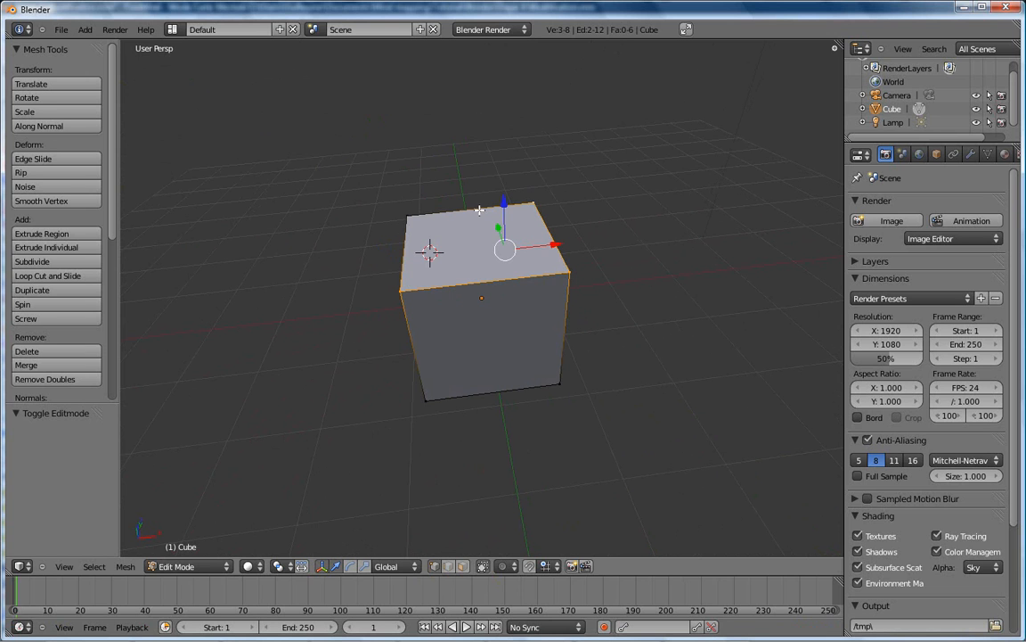
{"action": "right_click", "coordinate": [408, 216], "text": "shift"}
{"action": "mouse_move", "coordinate": [506, 332]}
{"action": "middle_mouse_down"}
{"action": "mouse_move", "coordinate": [614, 332]}
{"action": "mouse_move", "coordinate": [541, 426]}
{"action": "mouse_move", "coordinate": [398, 449]}
{"action": "mouse_move", "coordinate": [486, 303]}
{"action": "mouse_move", "coordinate": [537, 334]}
{"action": "mouse_move", "coordinate": [653, 259]}
{"action": "mouse_move", "coordinate": [621, 350]}
{"action": "mouse_move", "coordinate": [517, 348]}
{"action": "middle_mouse_up"}
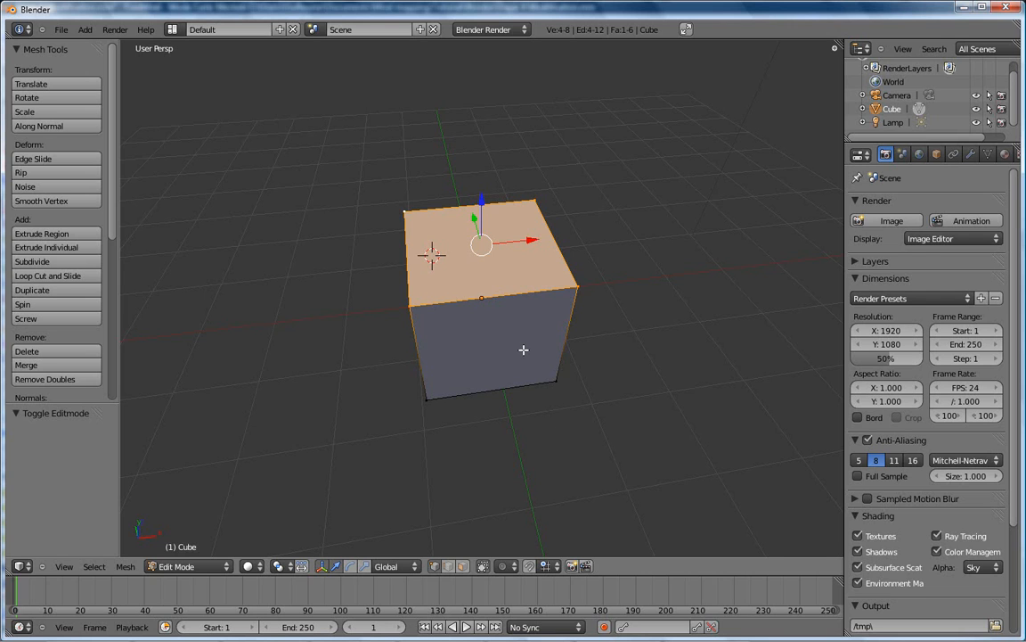
Step: Toggle between selecting and deselecting the whole cube mesh several times, ending with everything deselected
{"action": "key", "text": "a"}
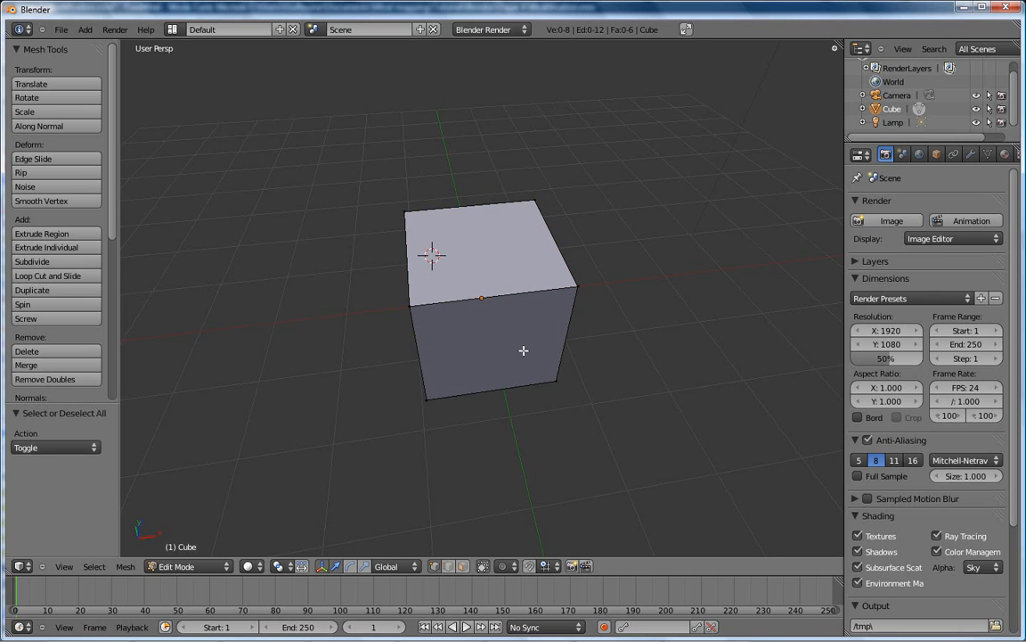
{"action": "key", "text": "a"}
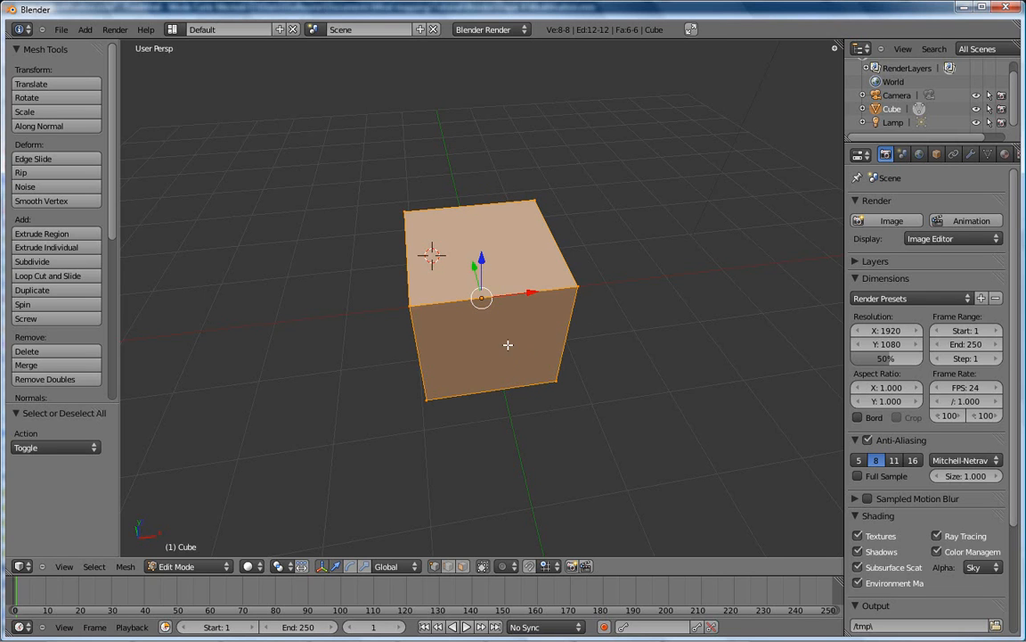
{"action": "middle_click_drag", "start_coordinate": [497, 345], "coordinate": [473, 355]}
{"action": "key", "text": "a"}
{"action": "key", "text": "a"}
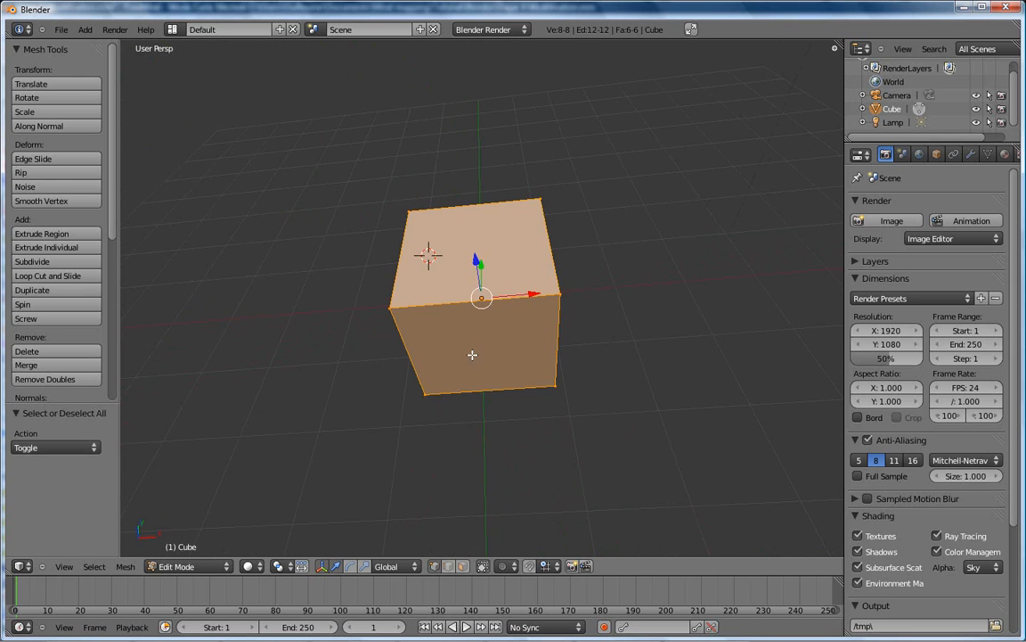
{"action": "key", "text": "a"}
{"action": "key", "text": "a"}
{"action": "key", "text": "a"}
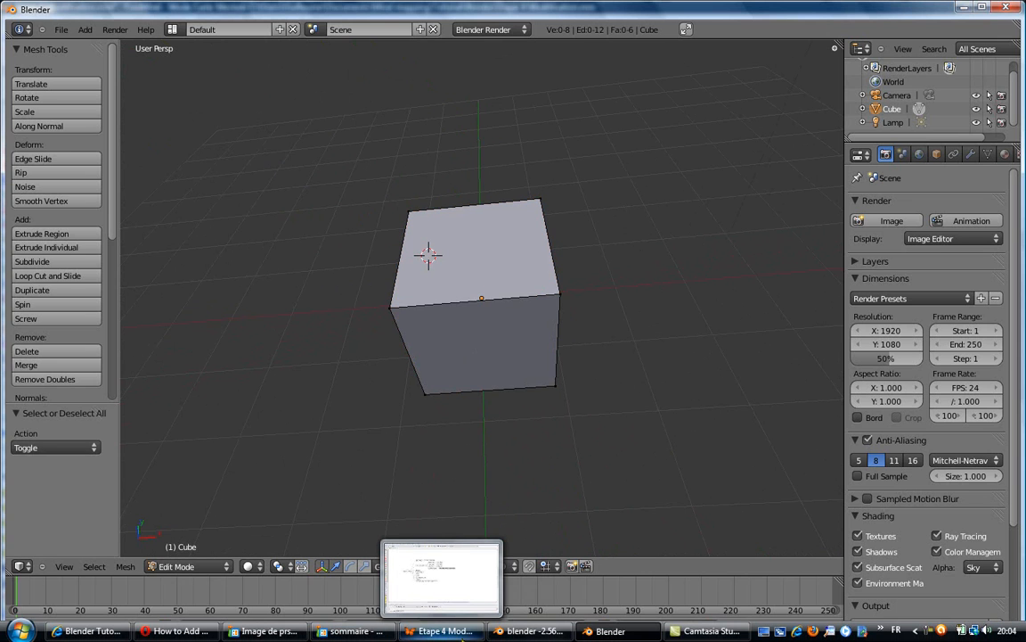
Step: In the FreeMind map, collapse Différentes selections, expand Extrusion to read its notes, and return to Blender
{"action": "left_click", "coordinate": [450, 631]}
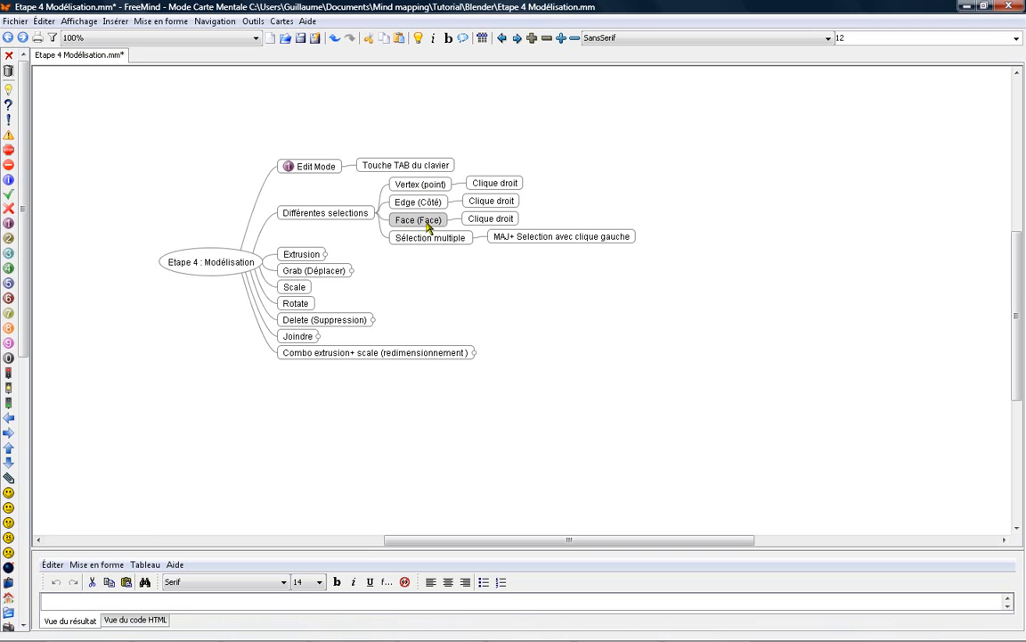
{"action": "left_click", "coordinate": [339, 214]}
{"action": "left_click", "coordinate": [310, 231]}
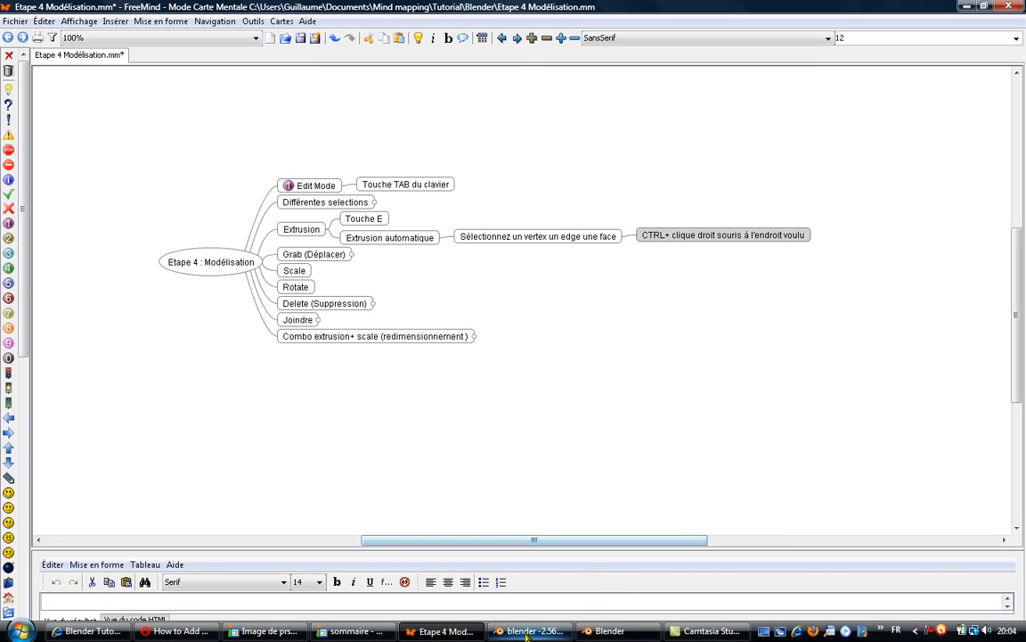
{"action": "left_click", "coordinate": [532, 631]}
{"action": "left_click", "coordinate": [610, 631]}
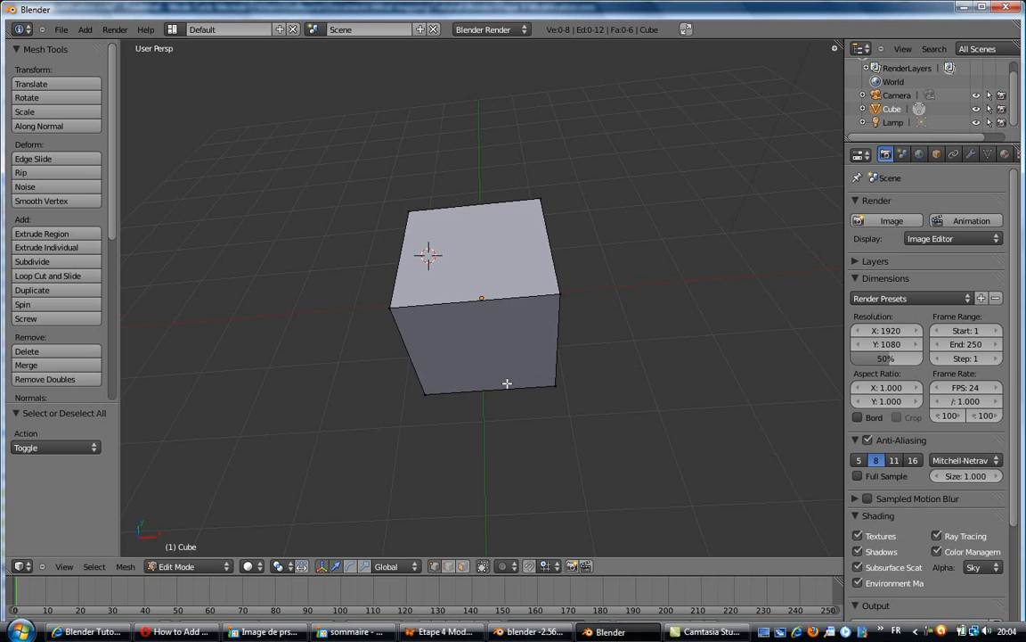
Step: Select a top corner vertex of the cube and extrude it four times in succession into a bent chain of edges
{"action": "middle_click_drag", "start_coordinate": [646, 335], "coordinate": [667, 325]}
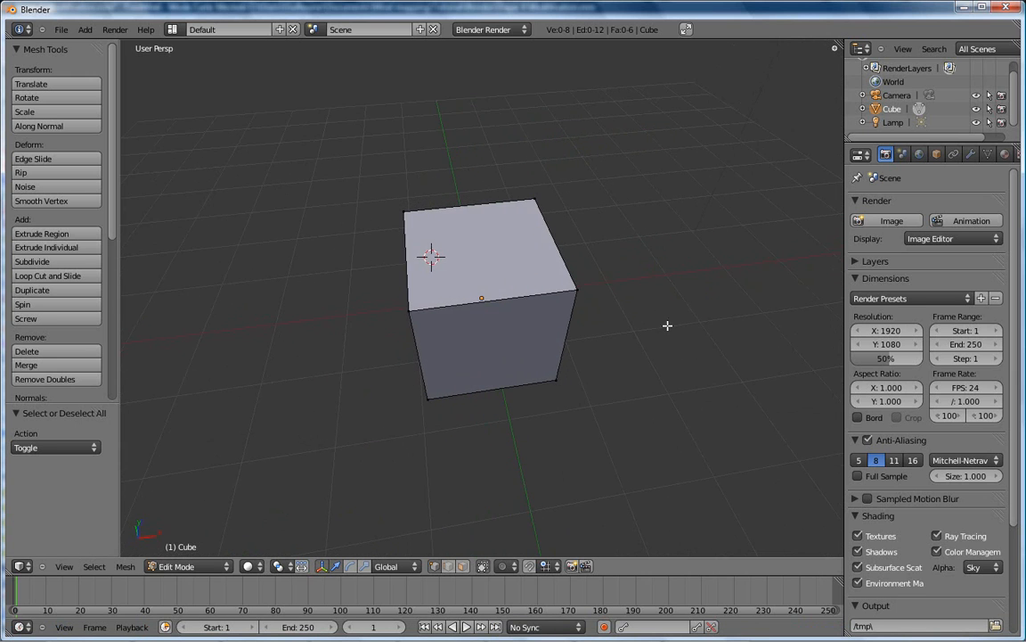
{"action": "right_click", "coordinate": [578, 289]}
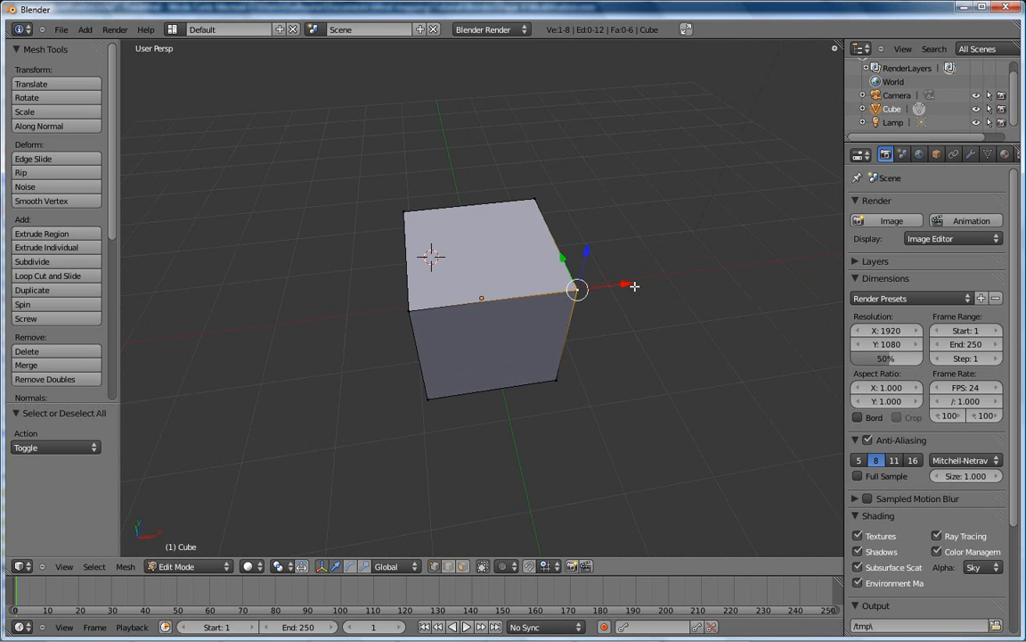
{"action": "key", "text": "e"}
{"action": "left_click", "coordinate": [682, 186]}
{"action": "key", "text": "e"}
{"action": "left_click", "coordinate": [775, 103]}
{"action": "key", "text": "e"}
{"action": "left_click", "coordinate": [668, 64]}
{"action": "key", "text": "e"}
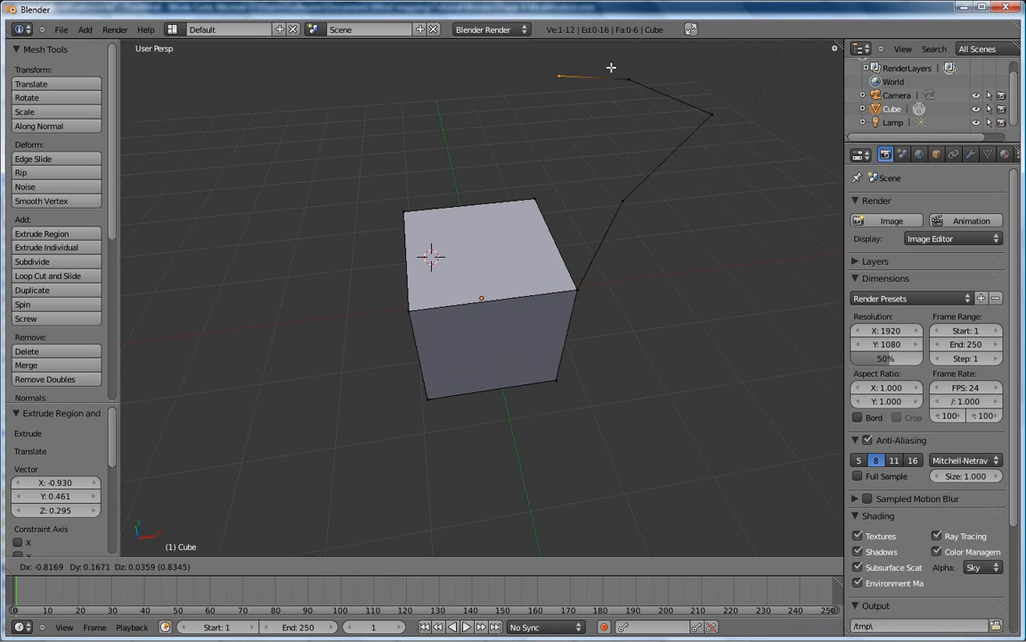
{"action": "left_click", "coordinate": [593, 69]}
{"action": "middle_click_drag", "start_coordinate": [734, 199], "coordinate": [630, 307]}
Step: Undo the four vertex extrusions
{"action": "key", "text": "ctrl+z"}
{"action": "key", "text": "ctrl+z"}
{"action": "key", "text": "ctrl+z"}
{"action": "key", "text": "ctrl+z"}
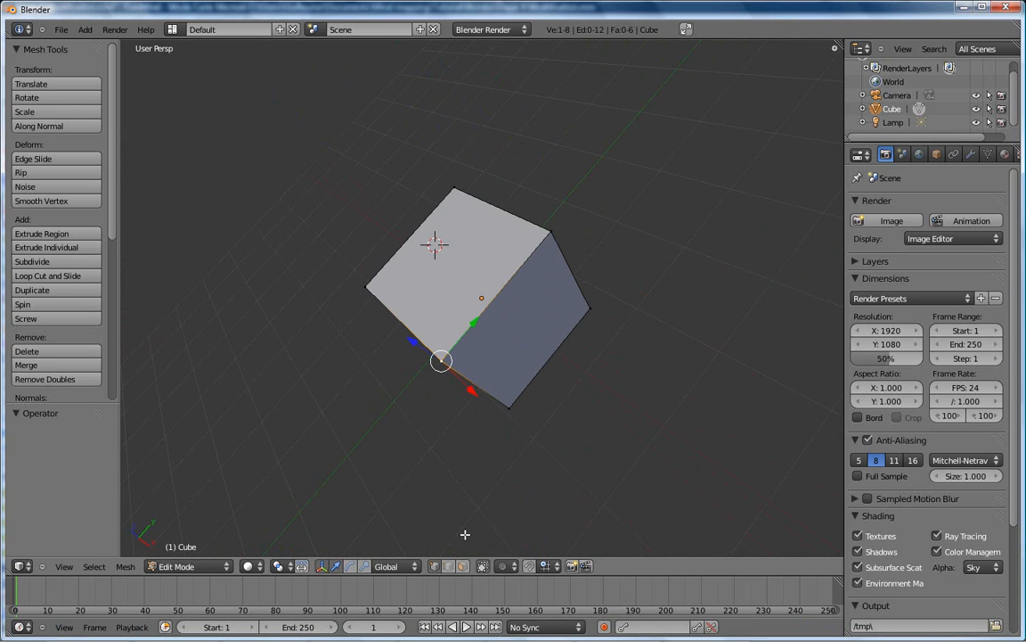
Step: Select the two vertices of one top edge of the cube and extrude that edge by about X 0.522, Z 1.021
{"action": "key", "text": "a"}
{"action": "right_click", "coordinate": [487, 301]}
{"action": "right_click", "coordinate": [443, 360]}
{"action": "right_click", "coordinate": [547, 235], "text": "shift"}
{"action": "middle_click_drag", "start_coordinate": [547, 234], "coordinate": [710, 199]}
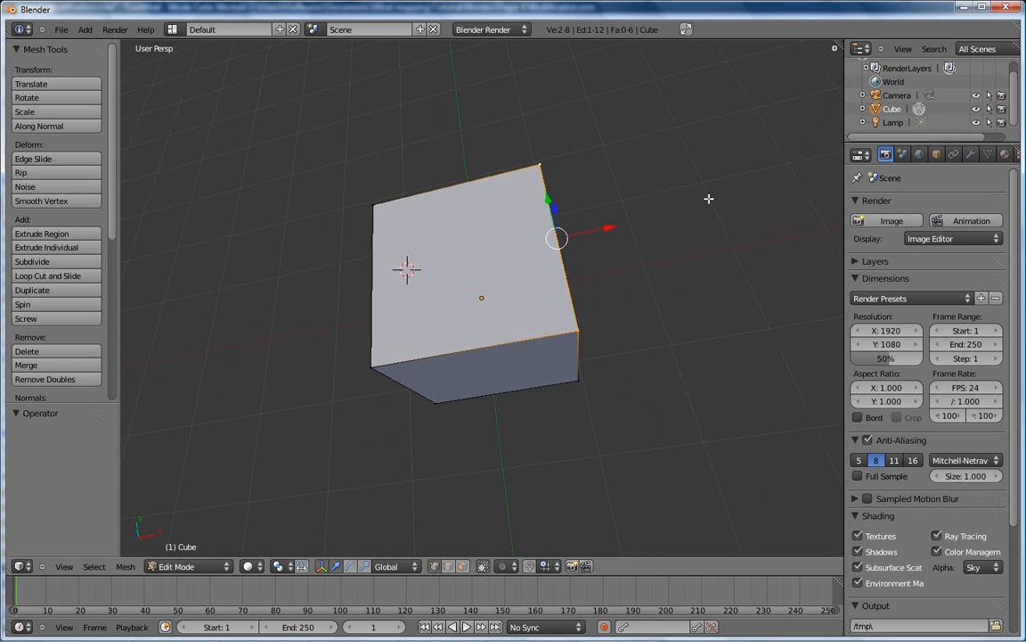
{"action": "key", "text": "e"}
{"action": "left_click", "coordinate": [772, 110]}
{"action": "scroll", "coordinate": [740, 157], "scroll_direction": "down", "scroll_amount": 4}
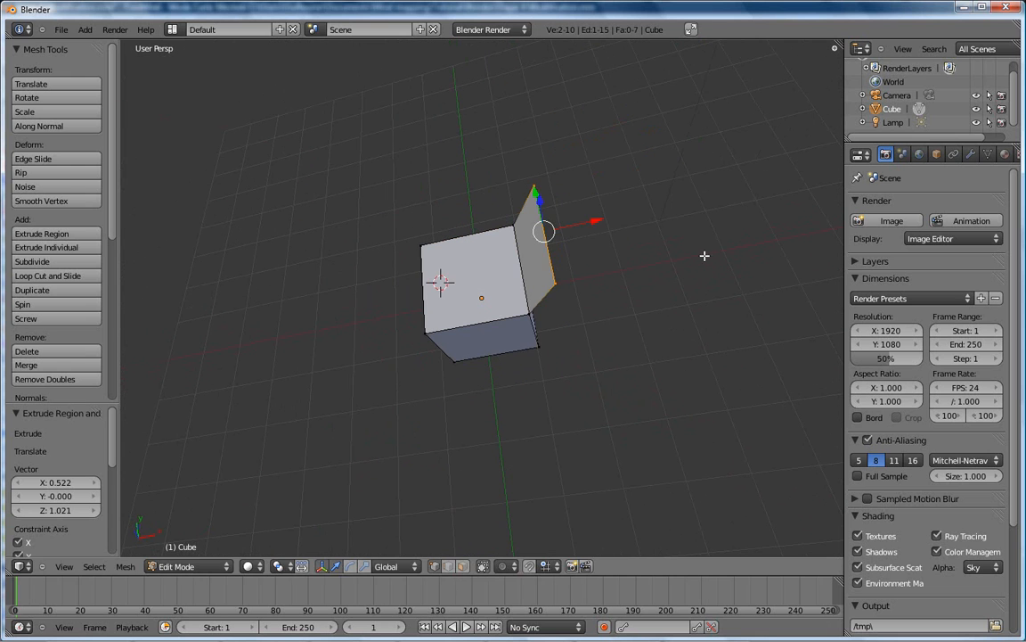
Step: Extrude the edge four more times into a zigzag strip, the last section by about X 1.636, Z -1.658
{"action": "key", "text": "e"}
{"action": "left_click", "coordinate": [773, 224]}
{"action": "key", "text": "e"}
{"action": "left_click", "coordinate": [750, 227]}
{"action": "key", "text": "e"}
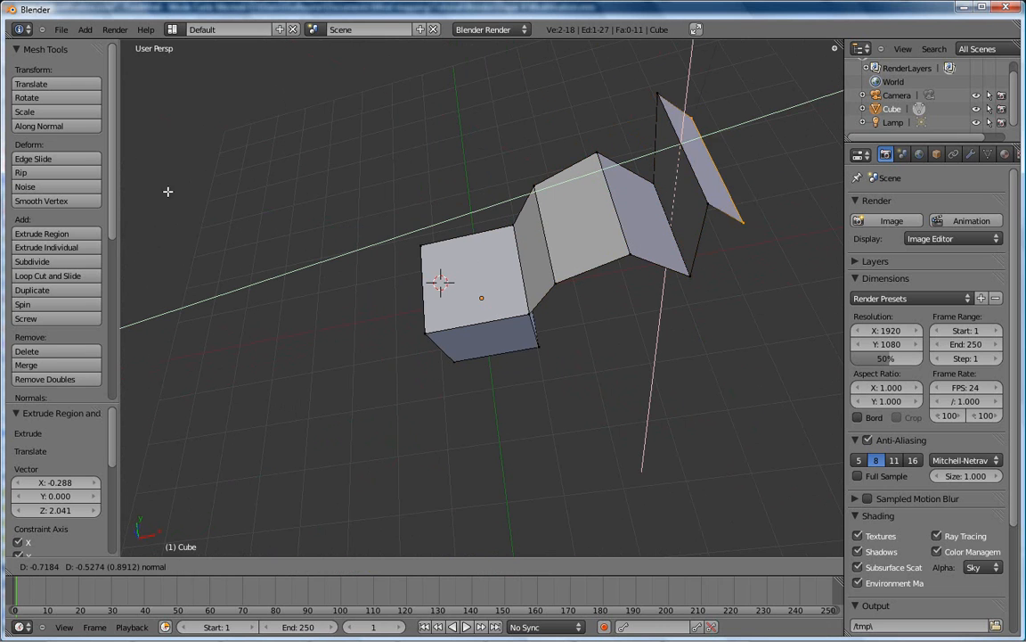
{"action": "left_click", "coordinate": [203, 223]}
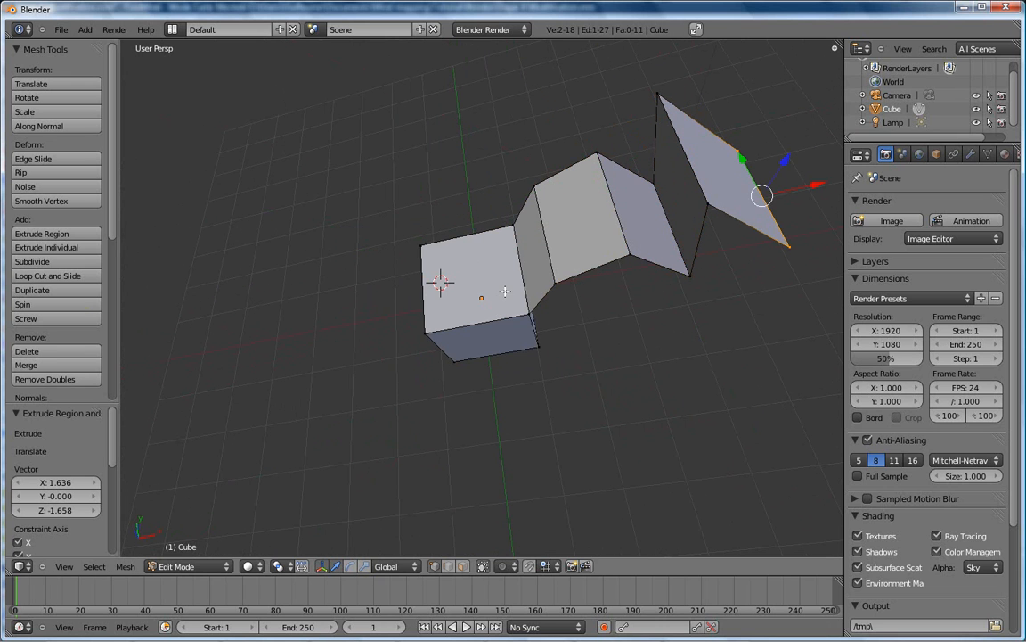
Step: Switch to face selection and extrude the cube's side face opposite the zigzag strip by about 1.824 units along negative X
{"action": "middle_click_drag", "start_coordinate": [655, 293], "coordinate": [720, 250]}
{"action": "left_click", "coordinate": [463, 567]}
{"action": "middle_click_drag", "start_coordinate": [486, 391], "coordinate": [612, 243]}
{"action": "right_click", "coordinate": [467, 357]}
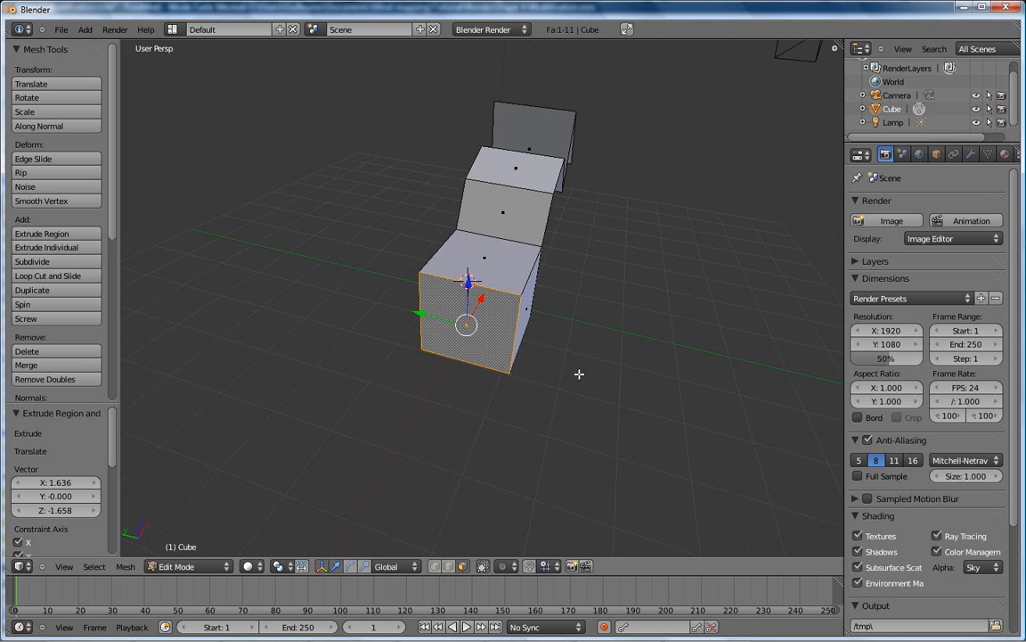
{"action": "middle_click_drag", "start_coordinate": [627, 383], "coordinate": [566, 409]}
{"action": "key", "text": "e"}
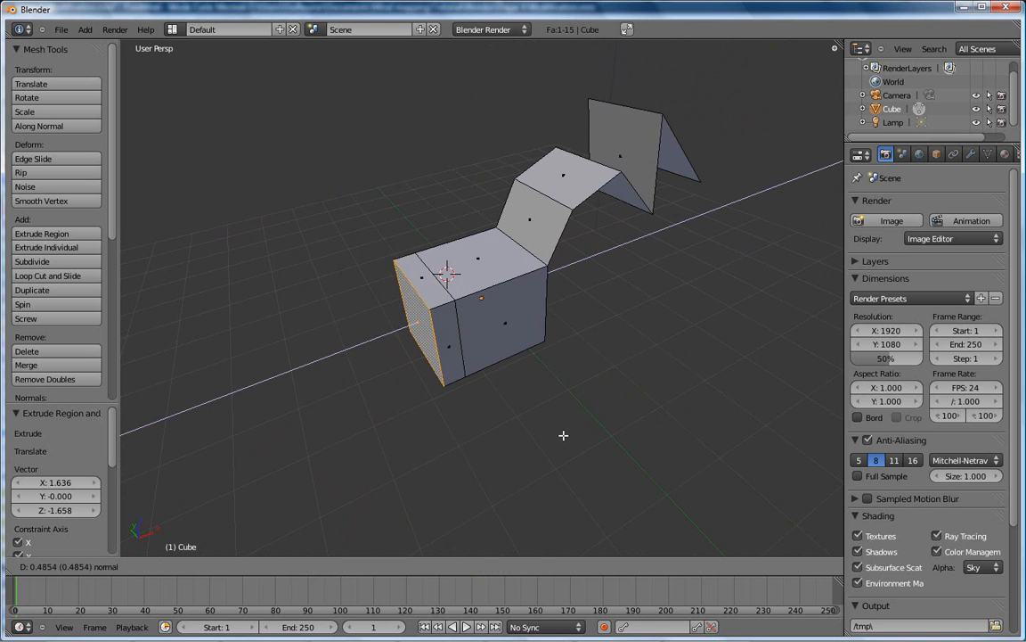
{"action": "left_click", "coordinate": [510, 458]}
Step: Extrude the same end face again by about 1.598 units along negative X
{"action": "middle_click_drag", "start_coordinate": [435, 459], "coordinate": [410, 406]}
{"action": "key", "text": "e"}
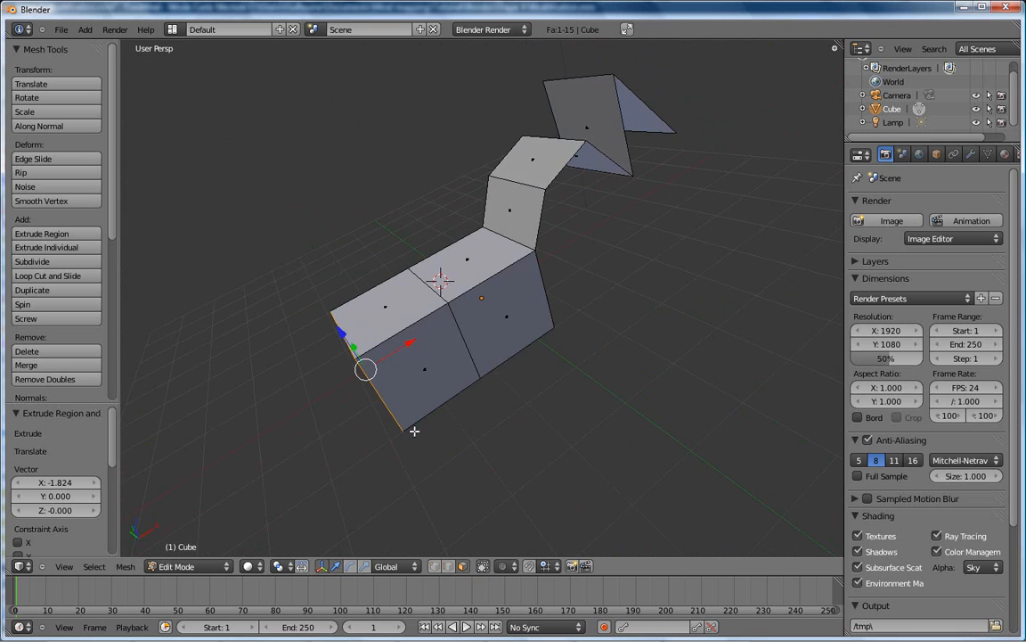
{"action": "left_click", "coordinate": [401, 483]}
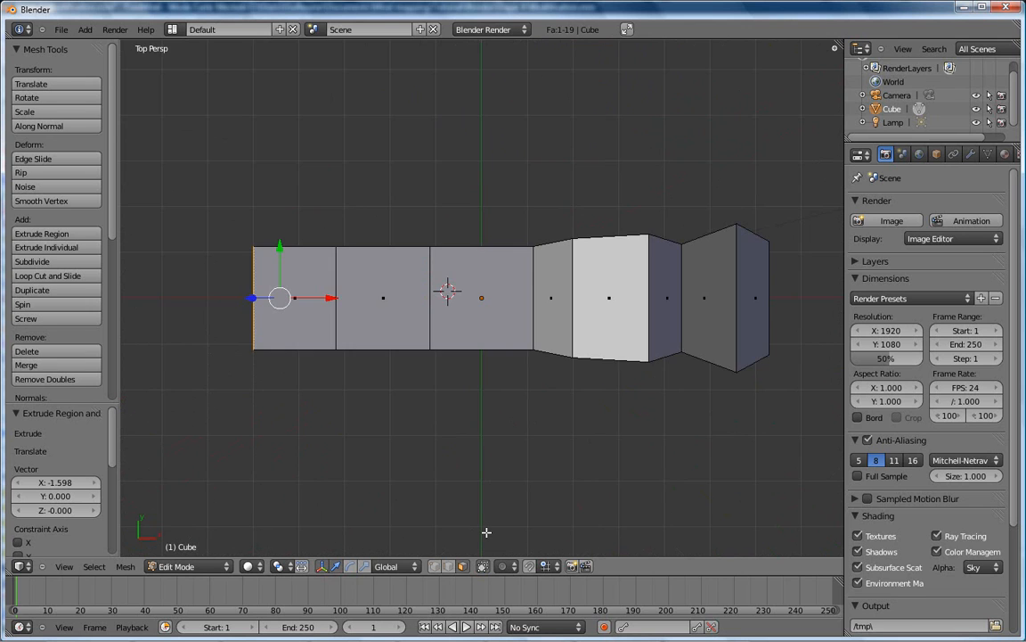
Step: In top orthographic view with vertex selection, auto-extrude the selected end twice towards negative X, angling slightly towards negative Y
{"action": "scroll", "coordinate": [437, 346], "scroll_direction": "down", "scroll_amount": 2}
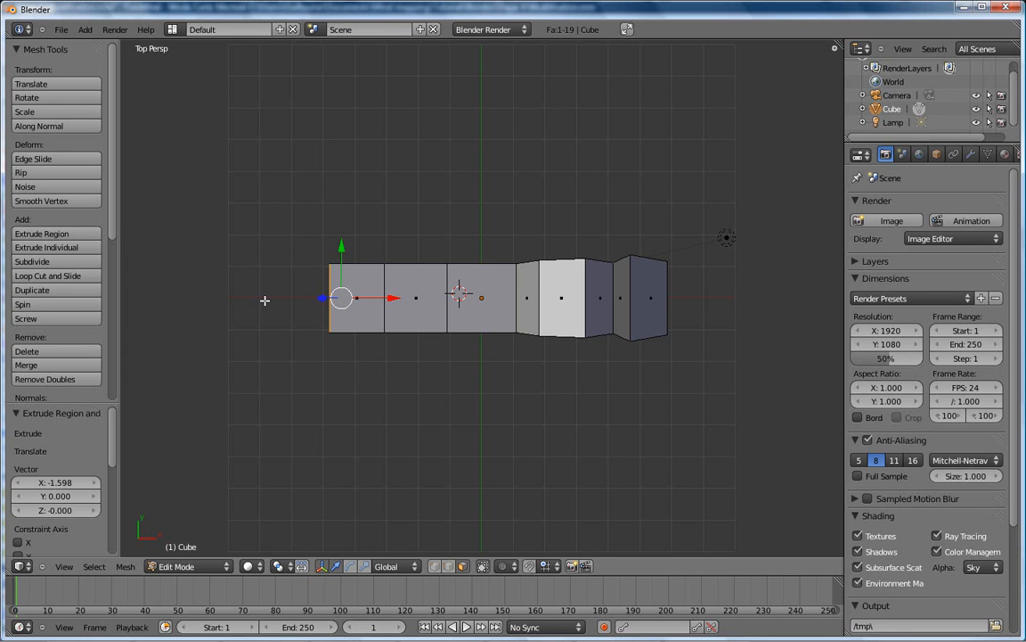
{"action": "key", "text": "KP_5"}
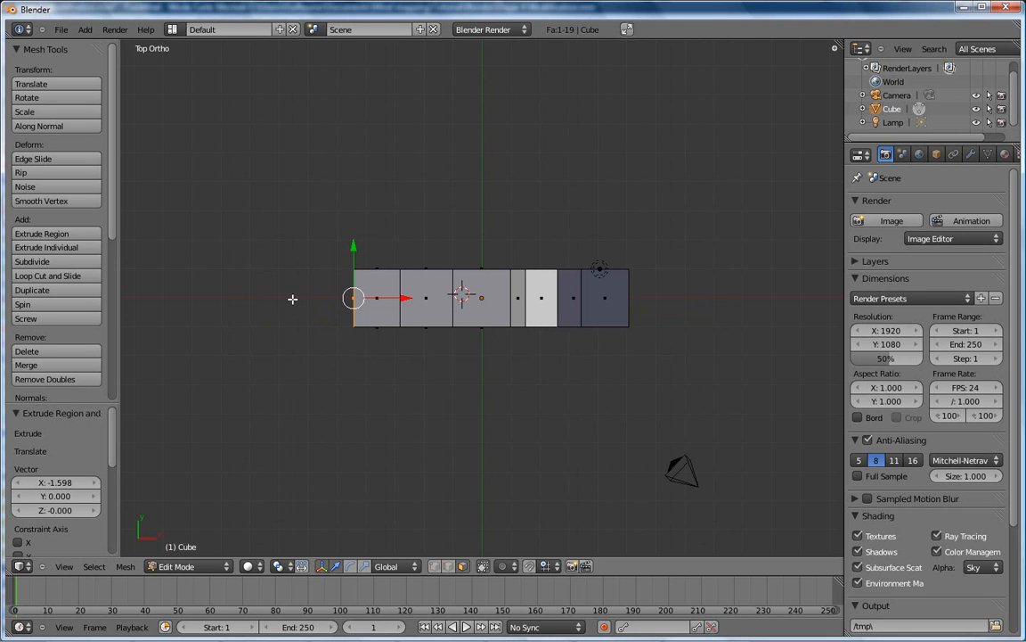
{"action": "left_click", "coordinate": [434, 567]}
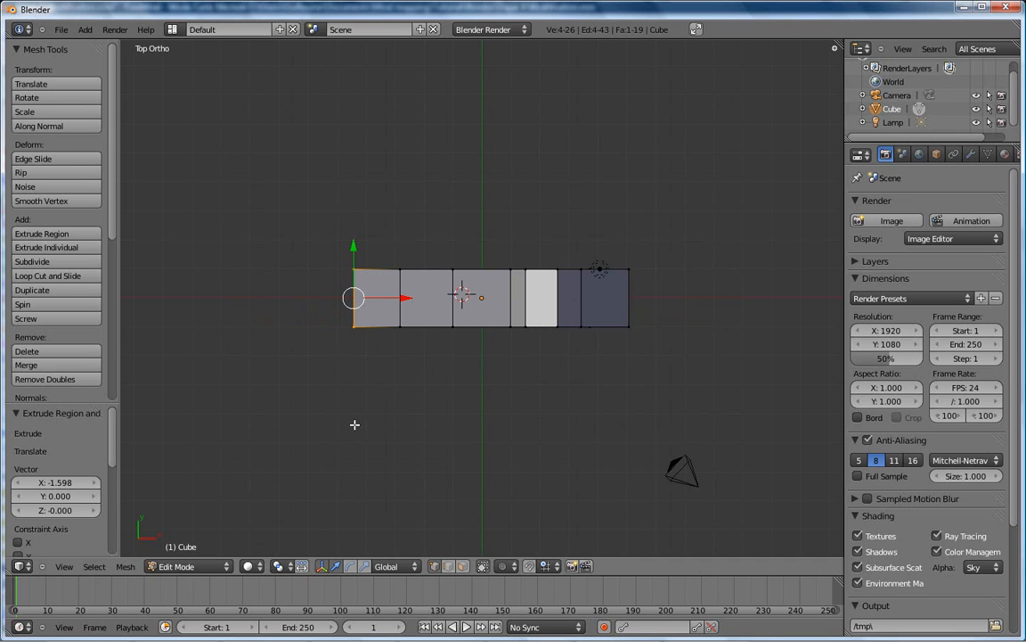
{"action": "right_click", "coordinate": [313, 301], "text": "ctrl"}
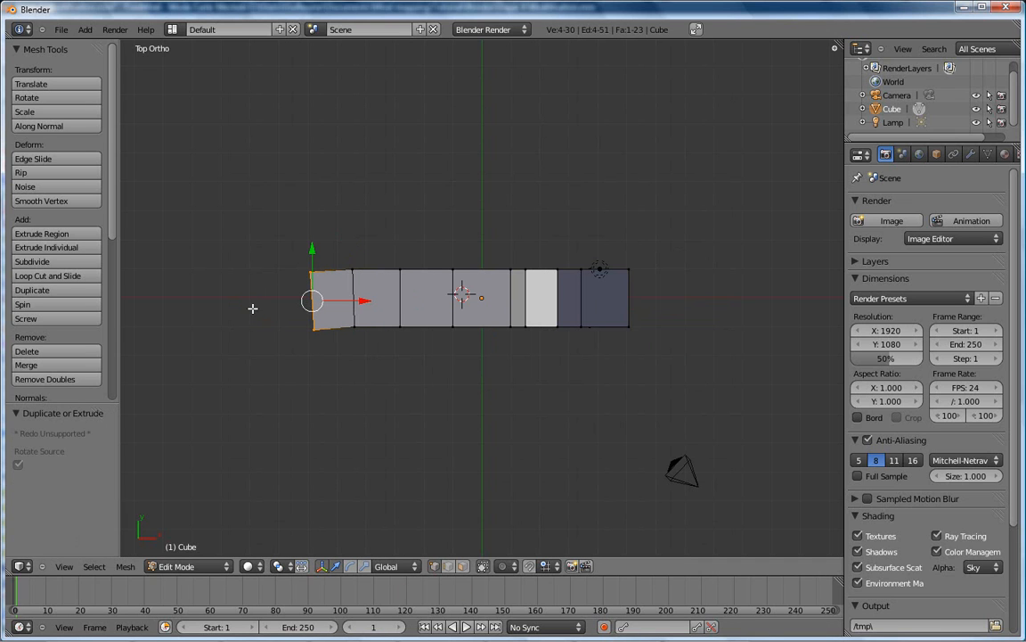
{"action": "right_click", "coordinate": [248, 304], "text": "ctrl"}
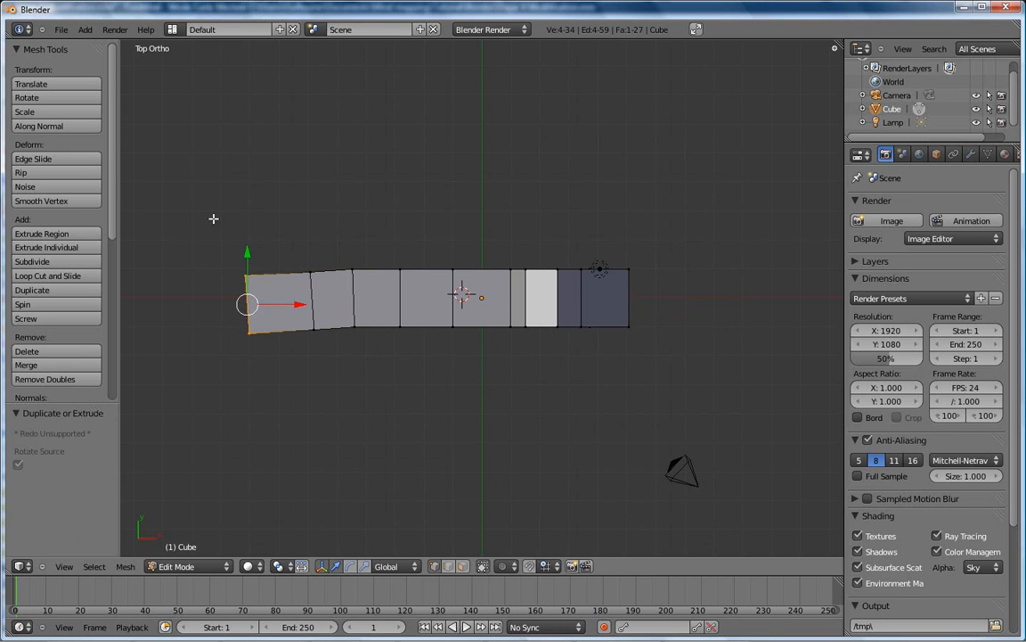
Step: Auto-extrude seven more sections, curving the bar around and along the positive Y side of the original block
{"action": "right_click", "coordinate": [211, 207], "text": "ctrl"}
{"action": "right_click", "coordinate": [239, 134], "text": "ctrl"}
{"action": "right_click", "coordinate": [337, 107], "text": "ctrl"}
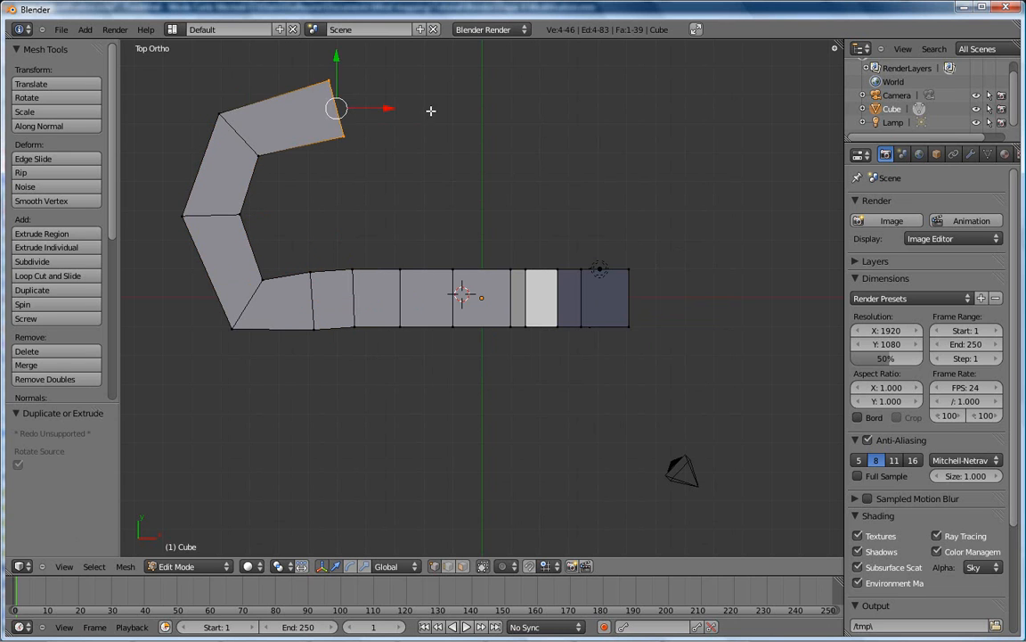
{"action": "right_click", "coordinate": [431, 110], "text": "ctrl"}
{"action": "right_click", "coordinate": [513, 105], "text": "ctrl"}
{"action": "right_click", "coordinate": [589, 120], "text": "ctrl"}
{"action": "right_click", "coordinate": [686, 156], "text": "ctrl"}
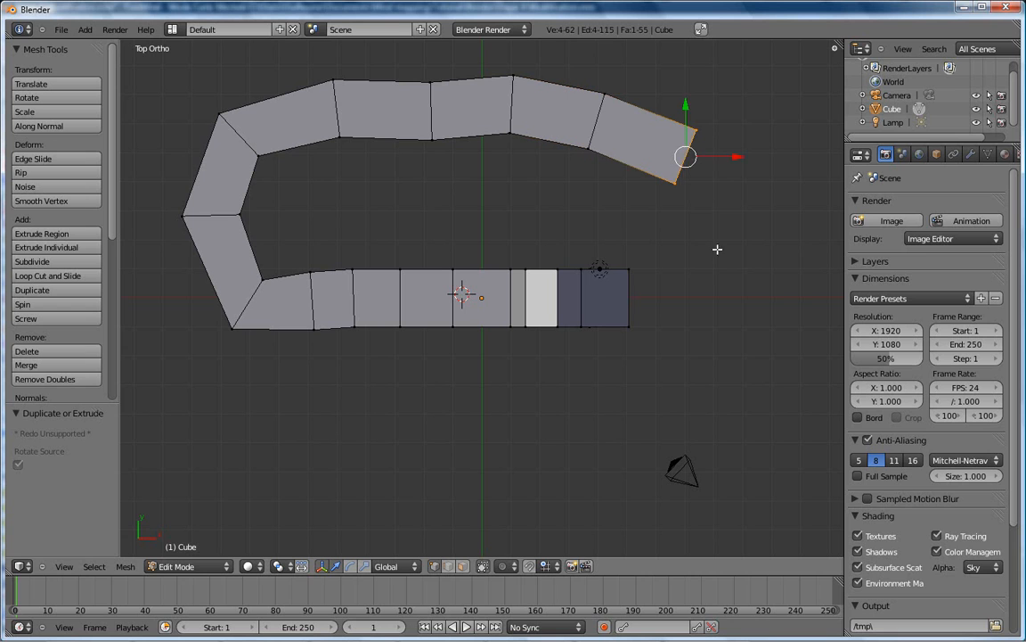
Step: Auto-extrude eight more sections around the positive X side, back along the negative Y side and up past the first bend
{"action": "right_click", "coordinate": [717, 252], "text": "ctrl"}
{"action": "right_click", "coordinate": [687, 377], "text": "ctrl"}
{"action": "right_click", "coordinate": [596, 436], "text": "ctrl"}
{"action": "right_click", "coordinate": [463, 455], "text": "ctrl"}
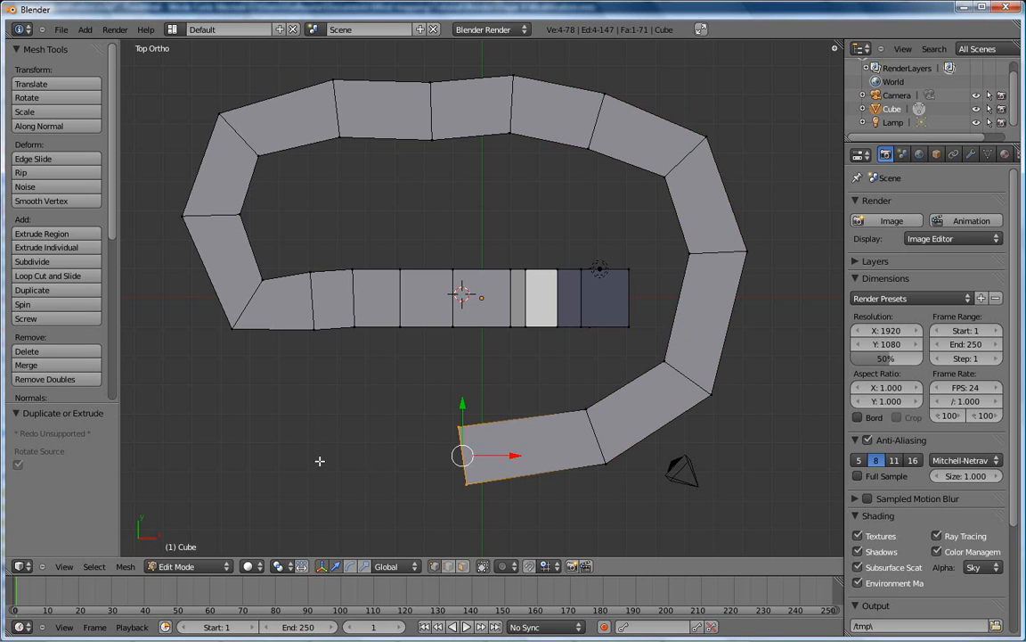
{"action": "right_click", "coordinate": [319, 459], "text": "ctrl"}
{"action": "right_click", "coordinate": [238, 446], "text": "ctrl"}
{"action": "right_click", "coordinate": [184, 397], "text": "ctrl"}
{"action": "right_click", "coordinate": [156, 336], "text": "ctrl"}
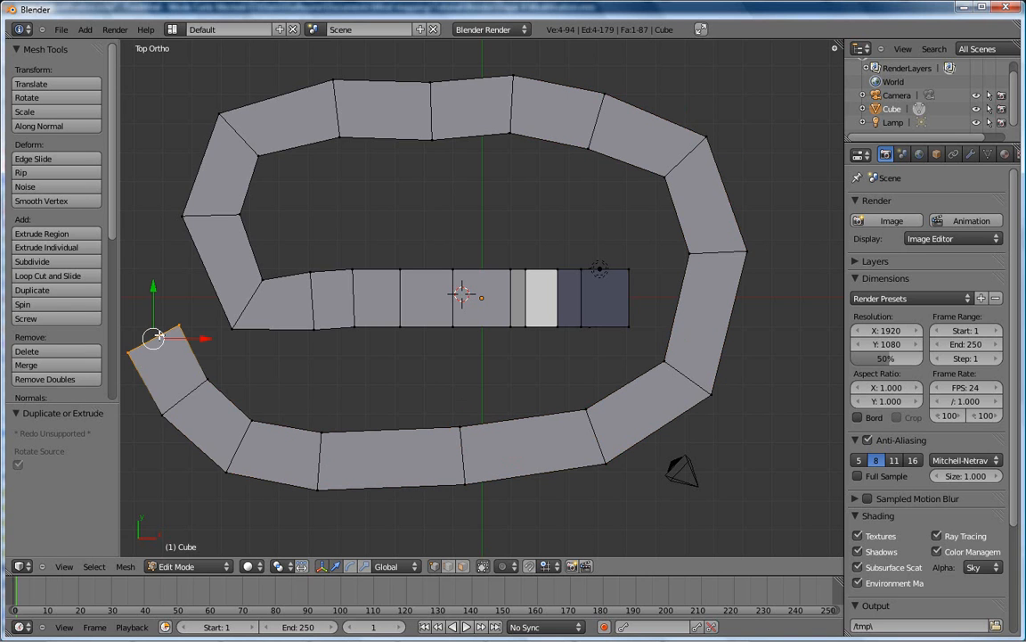
Step: Auto-extrude five more sections outside the first loop, ending above its positive Y side near the Y axis, and inspect the spiral in 3D
{"action": "scroll", "coordinate": [235, 397], "scroll_direction": "down", "scroll_amount": 2}
{"action": "right_click", "coordinate": [257, 269], "text": "ctrl"}
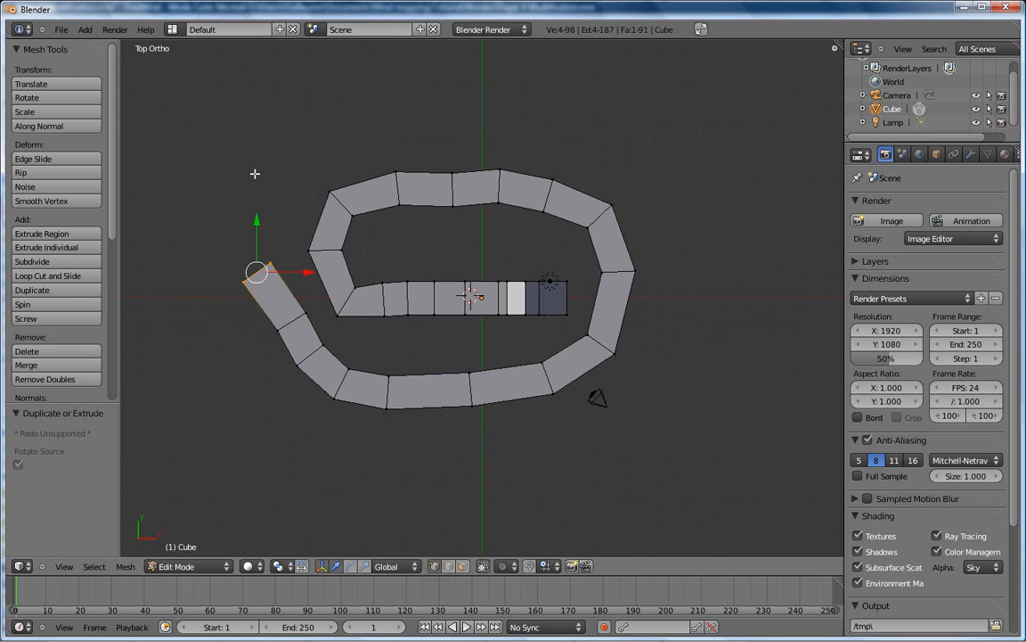
{"action": "right_click", "coordinate": [254, 174], "text": "ctrl"}
{"action": "right_click", "coordinate": [307, 143], "text": "ctrl"}
{"action": "right_click", "coordinate": [383, 117], "text": "ctrl"}
{"action": "right_click", "coordinate": [474, 119], "text": "ctrl"}
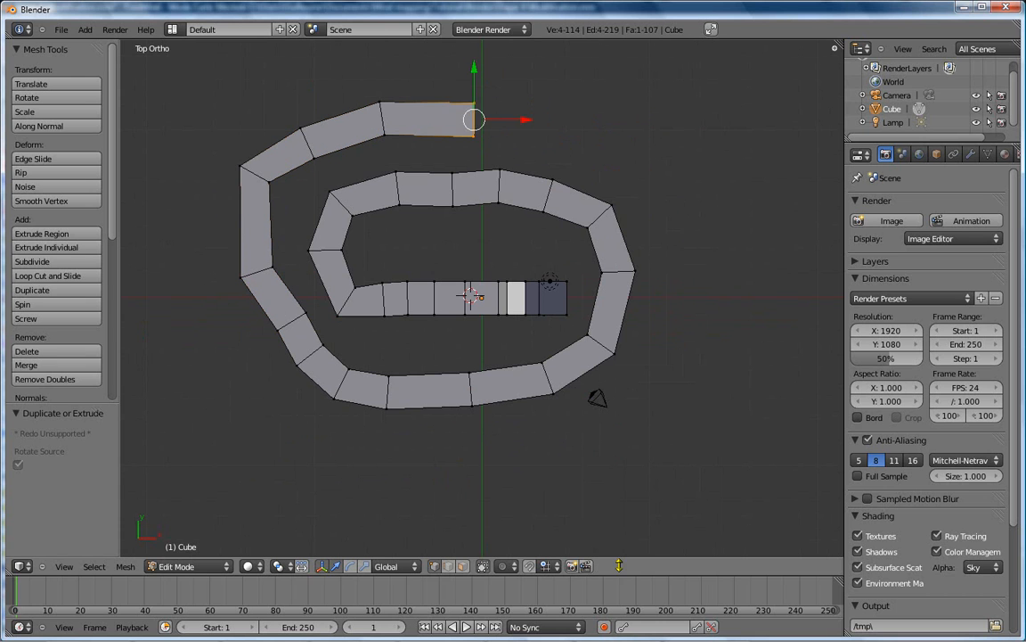
{"action": "middle_click_drag", "start_coordinate": [583, 478], "coordinate": [613, 338]}
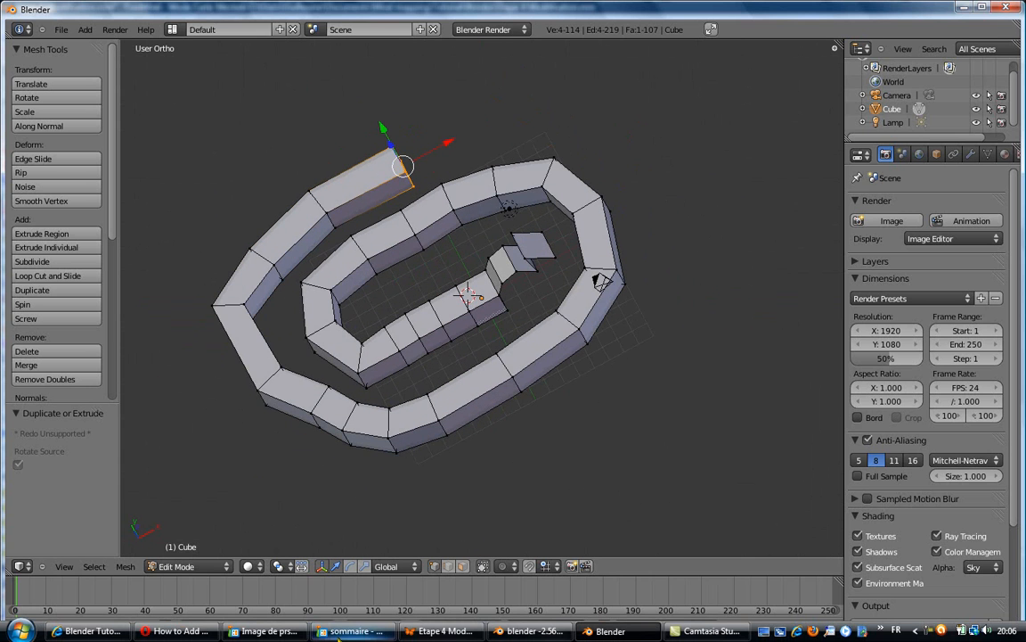
Step: Switch to the FreeMind map, expand Grab (Déplacer) to read its X, Y, Z axis notes, and return to Blender
{"action": "left_click", "coordinate": [441, 630]}
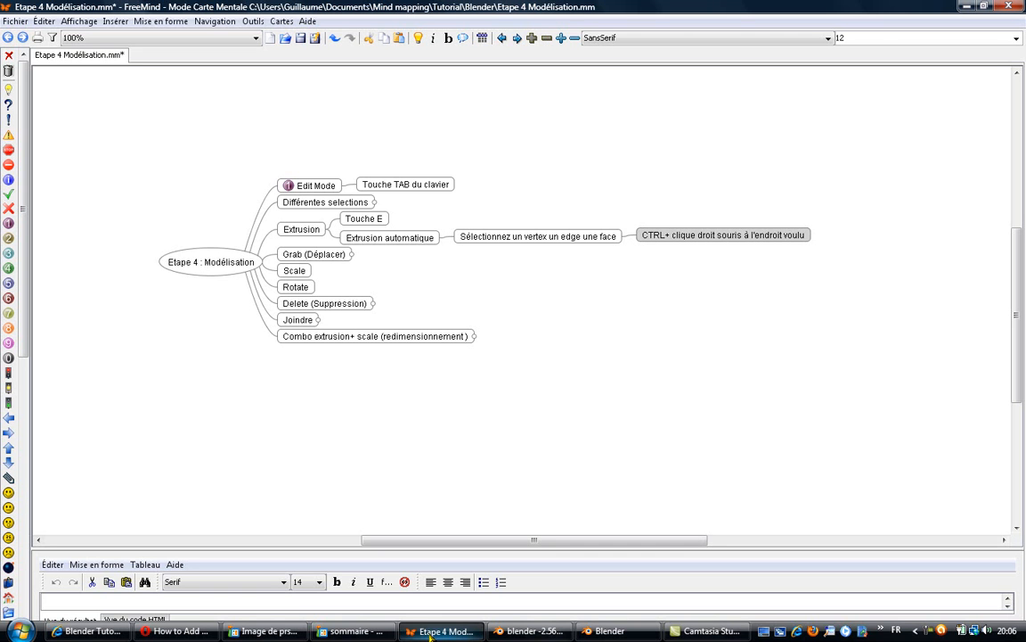
{"action": "left_click", "coordinate": [330, 258]}
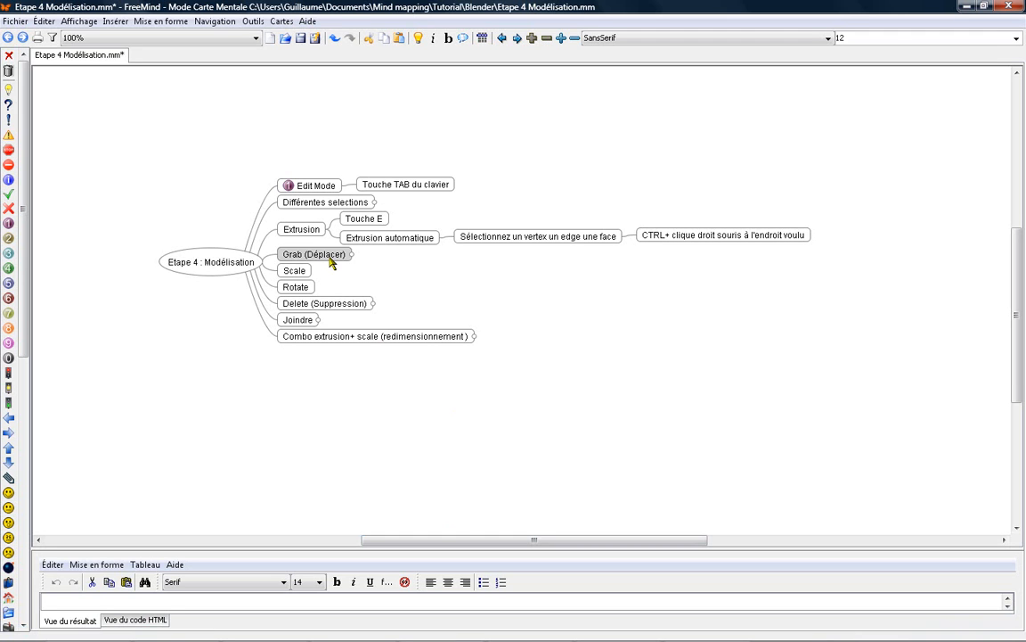
{"action": "left_click", "coordinate": [329, 258]}
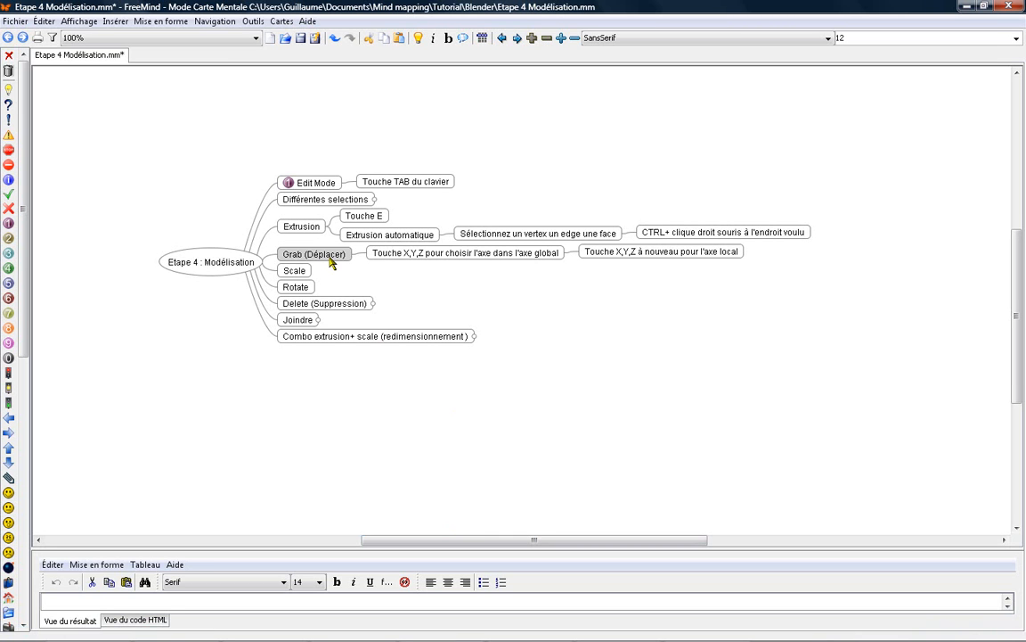
{"action": "left_click", "coordinate": [477, 256]}
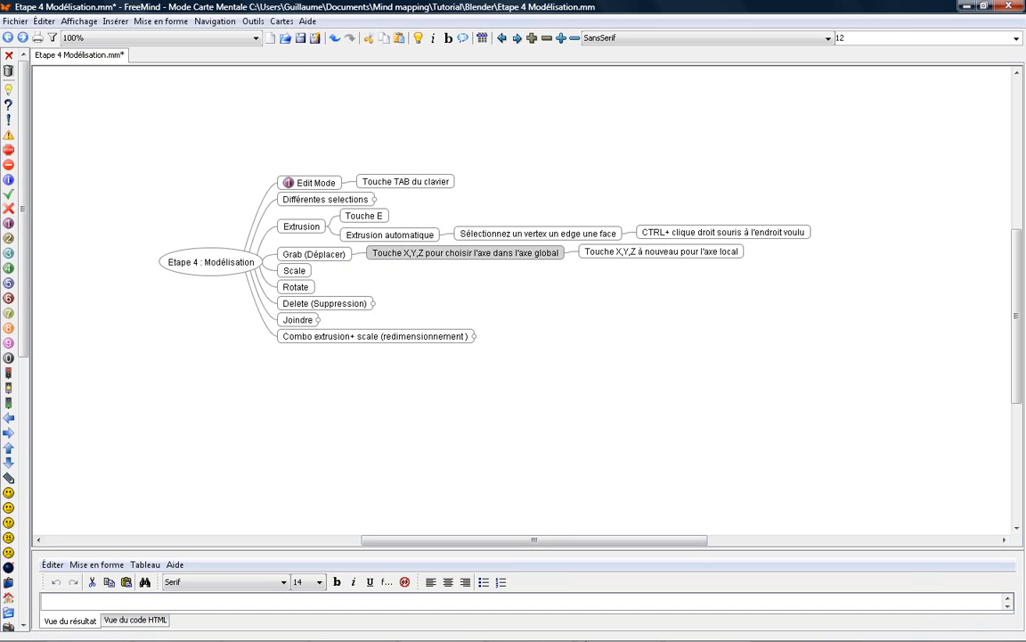
{"action": "left_click", "coordinate": [557, 631]}
{"action": "left_click", "coordinate": [595, 631]}
Step: Focus on the spiral's selected end face and grab it freely by about X -1.170, Y 2.121, Z 1.376
{"action": "scroll", "coordinate": [476, 378], "scroll_direction": "down", "scroll_amount": 4}
{"action": "scroll", "coordinate": [526, 331], "scroll_direction": "up", "scroll_amount": 5}
{"action": "scroll", "coordinate": [601, 295], "scroll_direction": "down", "scroll_amount": 1}
{"action": "middle_click_drag", "start_coordinate": [603, 298], "coordinate": [564, 328]}
{"action": "scroll", "coordinate": [658, 258], "scroll_direction": "up", "scroll_amount": 6}
{"action": "middle_click_drag", "start_coordinate": [622, 189], "coordinate": [677, 266]}
{"action": "scroll", "coordinate": [715, 224], "scroll_direction": "down", "scroll_amount": 5}
{"action": "key", "text": "KP_Decimal"}
{"action": "mouse_move", "coordinate": [674, 344]}
{"action": "middle_mouse_down"}
{"action": "mouse_move", "coordinate": [657, 351]}
{"action": "mouse_move", "coordinate": [671, 349]}
{"action": "middle_mouse_up"}
{"action": "key", "text": "g"}
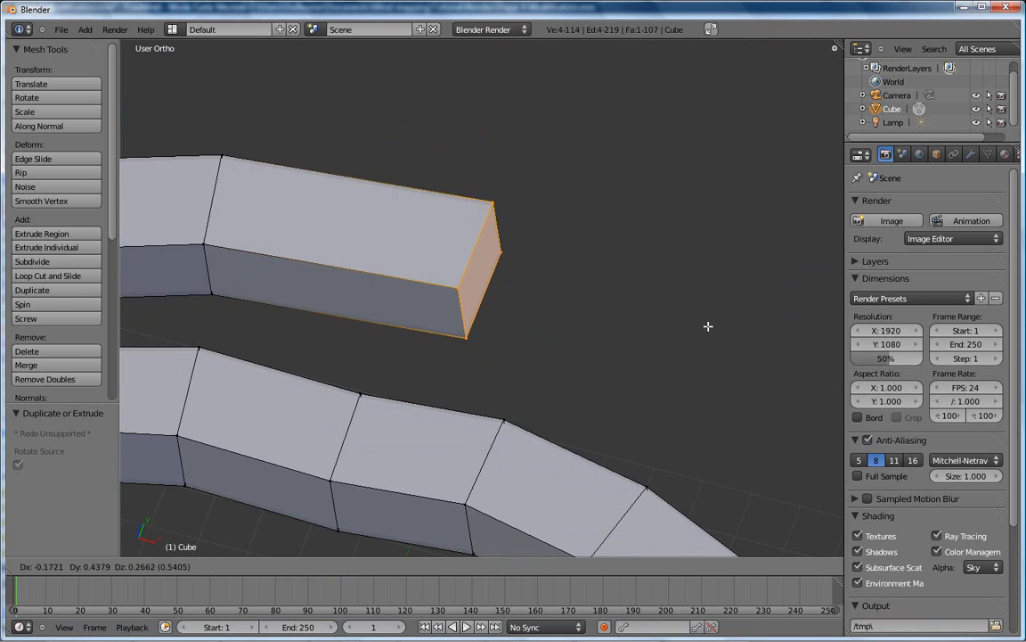
{"action": "left_click", "coordinate": [694, 123]}
Step: Move the end face freely twice: about X 1.134, Y -1.318, Z -0.960, followed by about X -2.213, Y -0.428, Z 0.353
{"action": "key", "text": "g"}
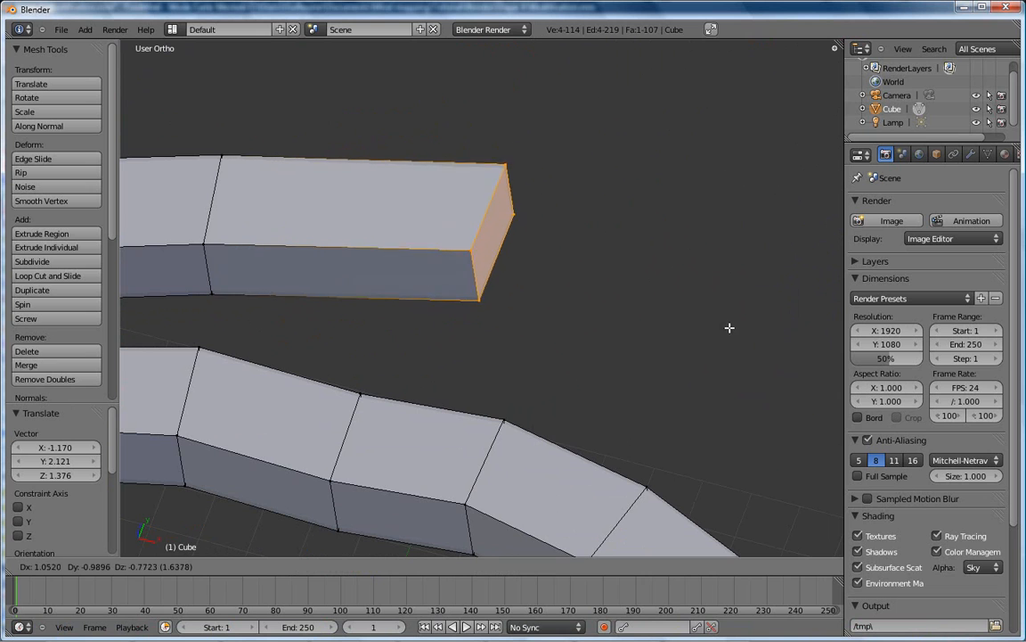
{"action": "left_click", "coordinate": [729, 347]}
{"action": "key", "text": "g"}
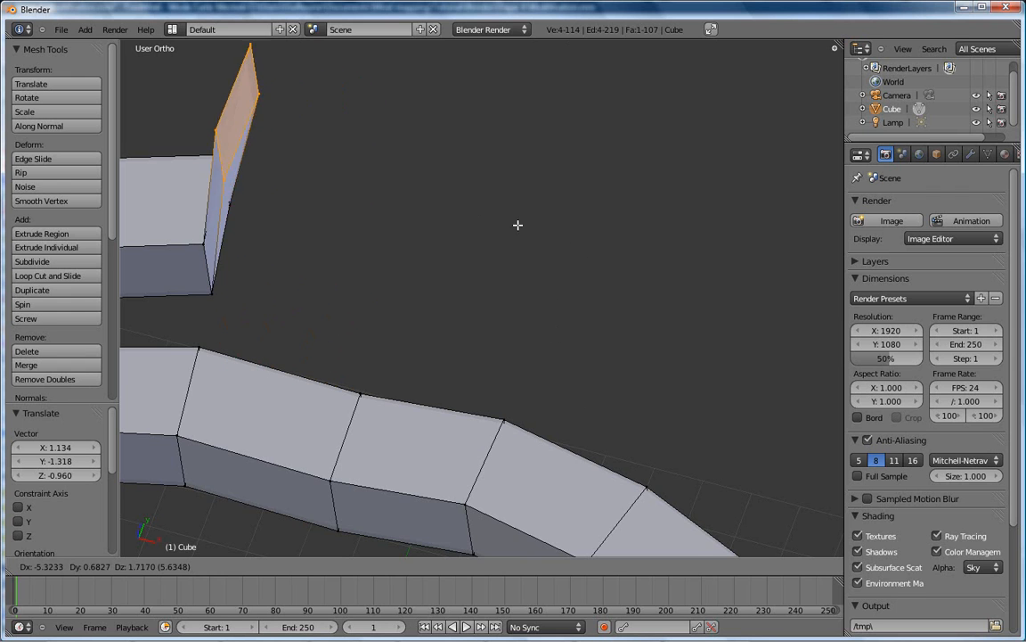
{"action": "left_click", "coordinate": [612, 333]}
Step: Inspect the end face from other angles and move it freely by about X 0.733, Y -0.058, Z -0.225
{"action": "middle_click_drag", "start_coordinate": [399, 360], "coordinate": [485, 387]}
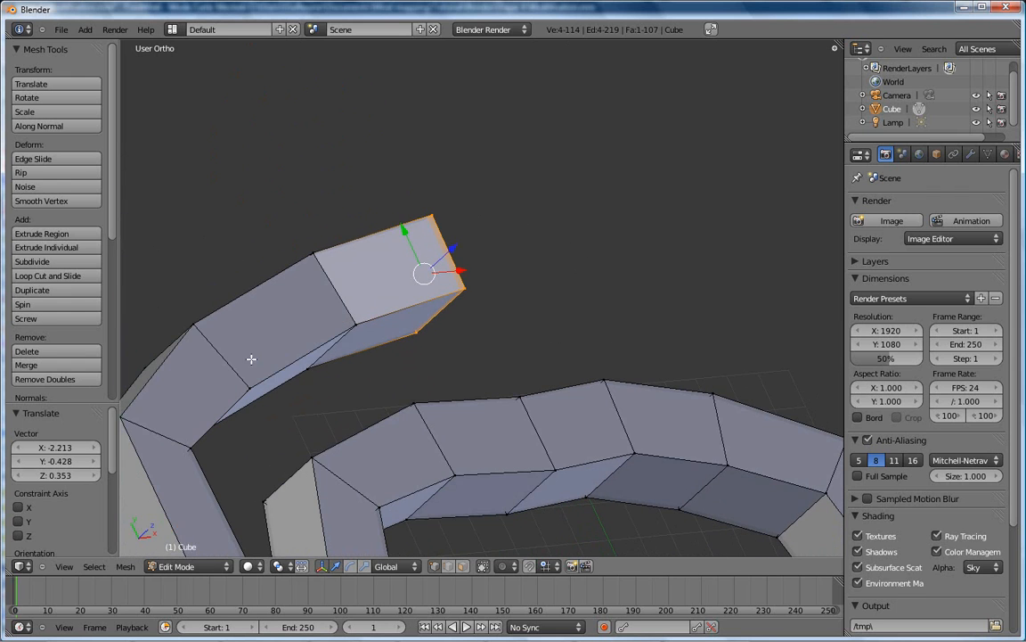
{"action": "middle_click_drag", "start_coordinate": [447, 278], "coordinate": [547, 295]}
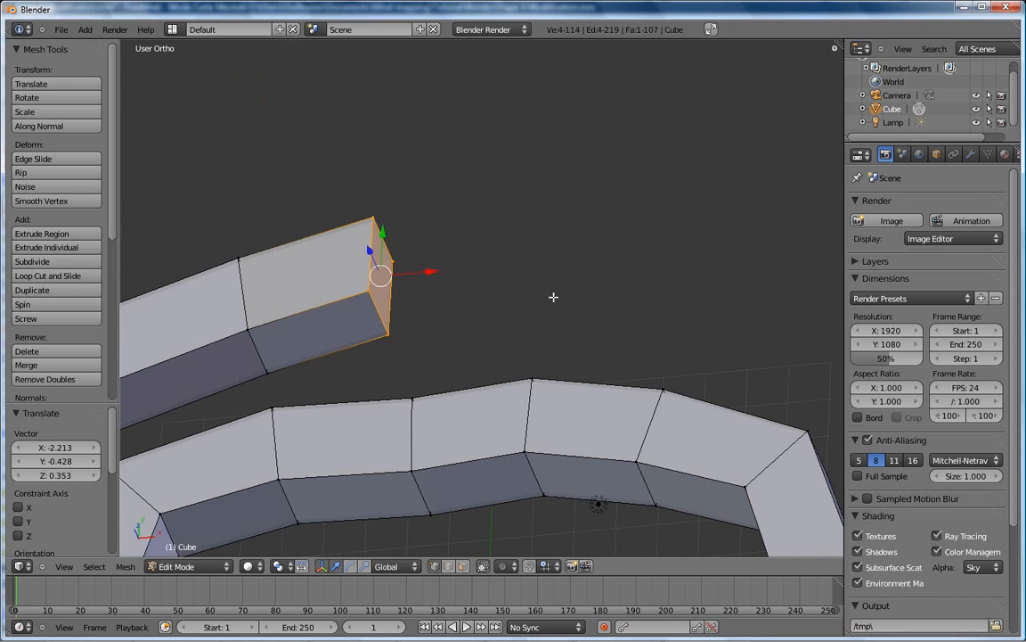
{"action": "key", "text": "g"}
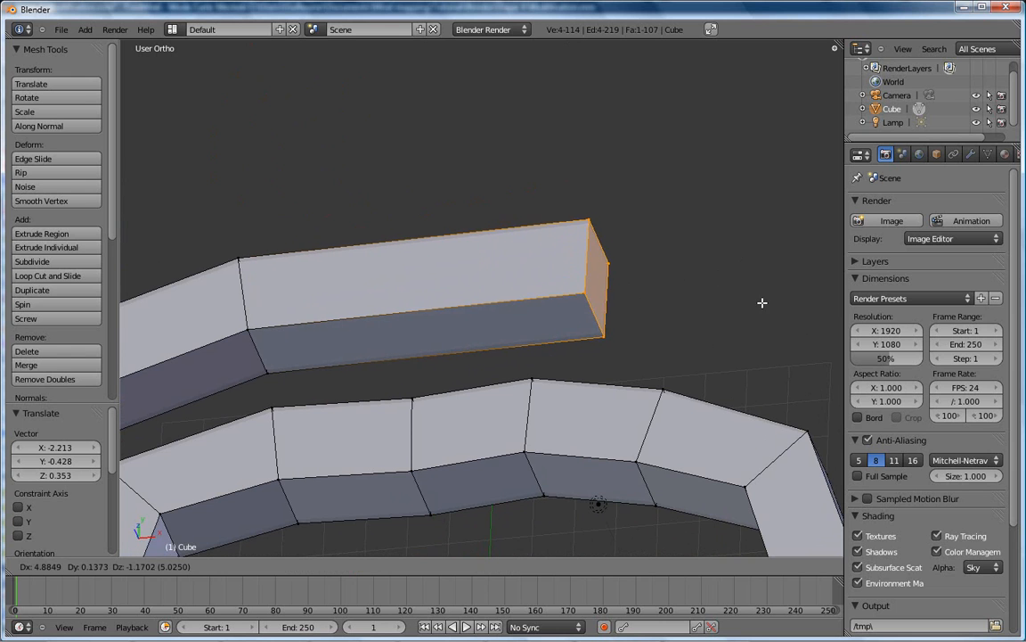
{"action": "left_click", "coordinate": [580, 305]}
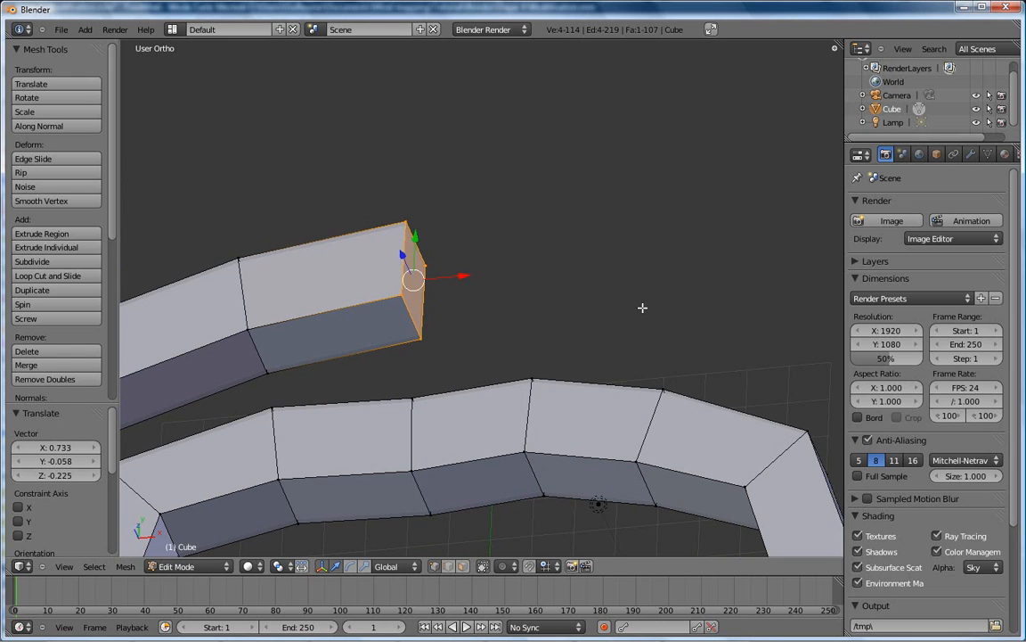
Step: Switch to the FreeMind map, look at the Scale and Rotate topics, and return to Blender
{"action": "scroll", "coordinate": [526, 298], "scroll_direction": "down", "scroll_amount": 4}
{"action": "scroll", "coordinate": [509, 313], "scroll_direction": "up", "scroll_amount": 4}
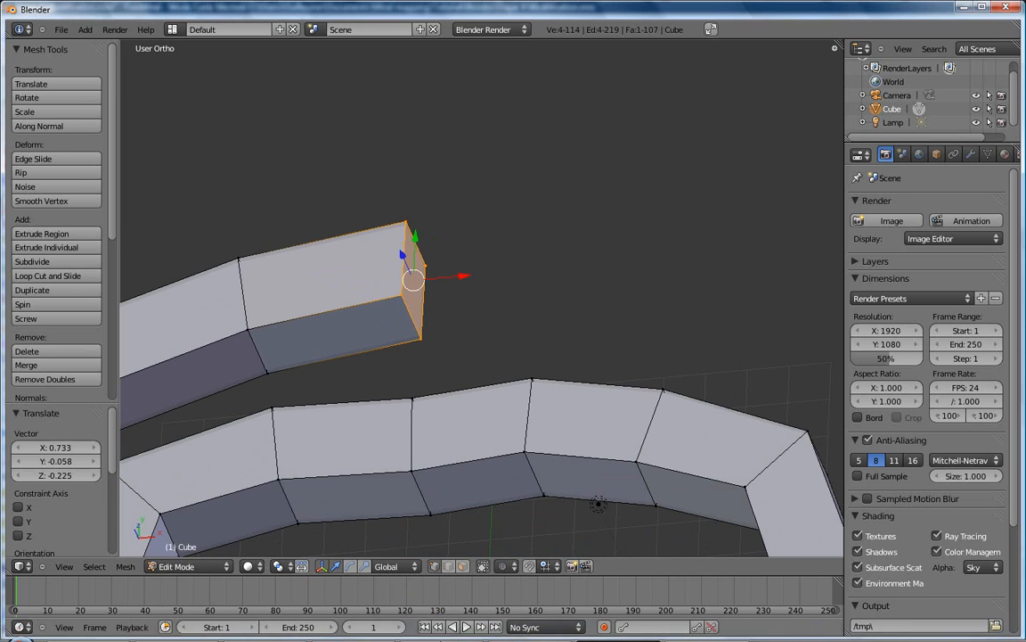
{"action": "left_click", "coordinate": [443, 631]}
{"action": "left_click", "coordinate": [298, 272]}
{"action": "left_click", "coordinate": [299, 288]}
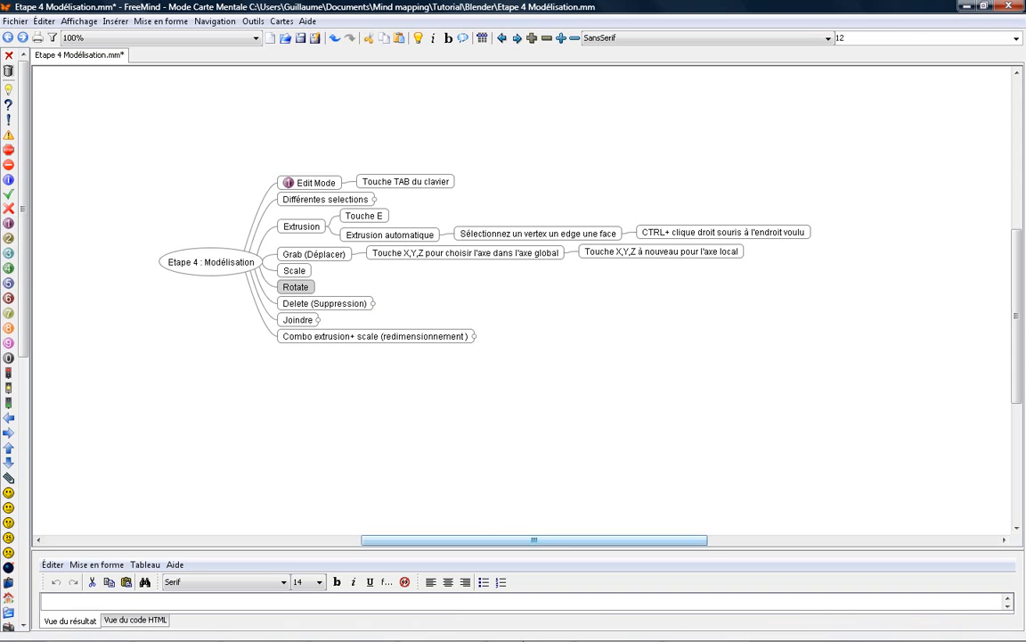
{"action": "left_click", "coordinate": [535, 631]}
{"action": "left_click", "coordinate": [610, 630]}
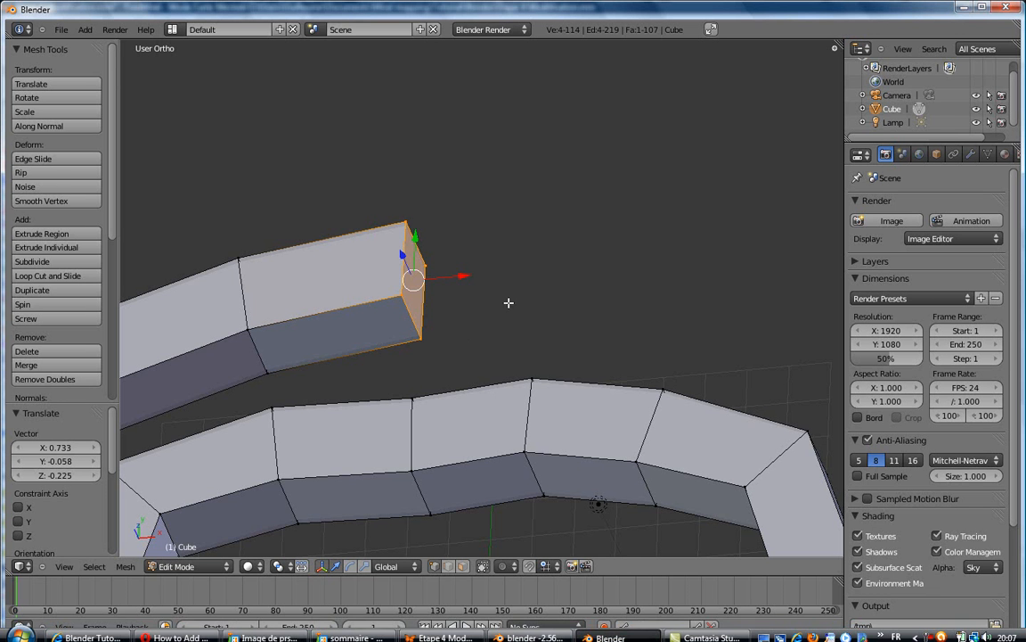
Step: Scale the spiral's selected end face uniformly by about 1.480 and rotate it about 8.841°
{"action": "key", "text": "s"}
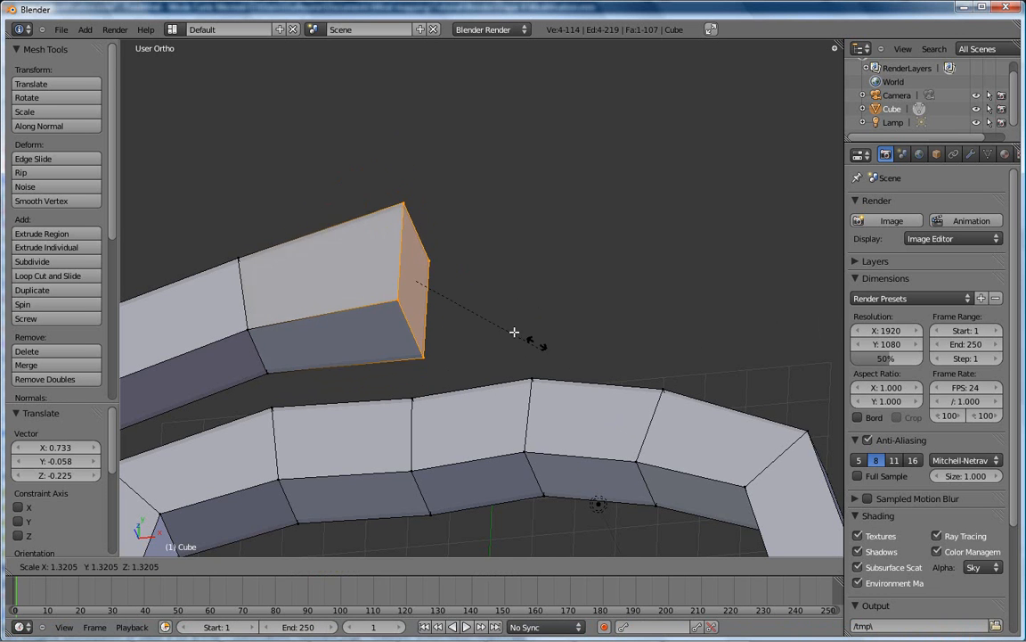
{"action": "left_click", "coordinate": [588, 361]}
{"action": "key", "text": "r"}
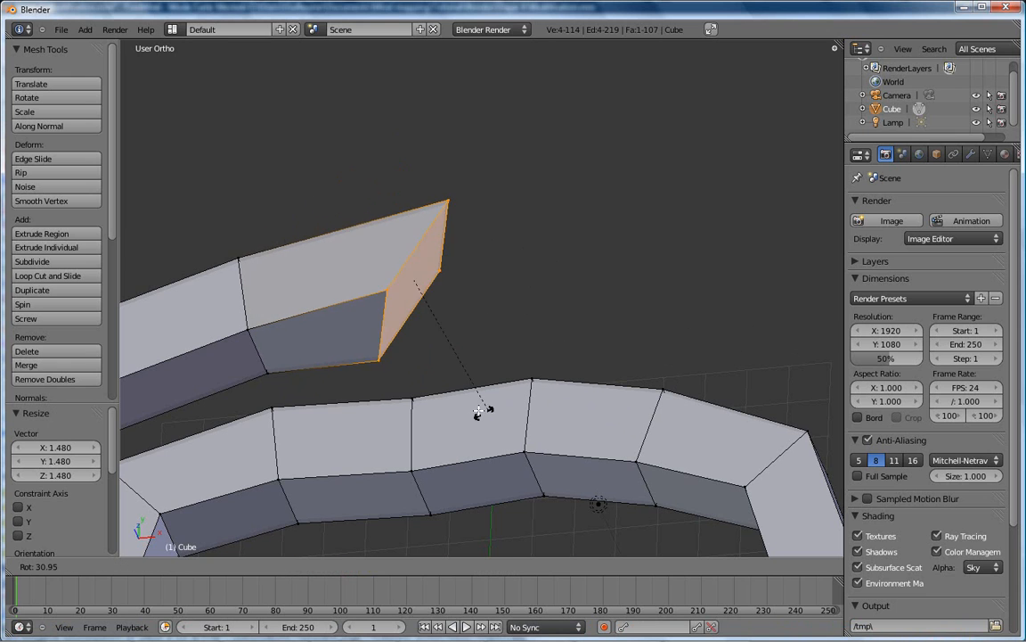
{"action": "left_click", "coordinate": [525, 367]}
{"action": "scroll", "coordinate": [394, 294], "scroll_direction": "down", "scroll_amount": 6}
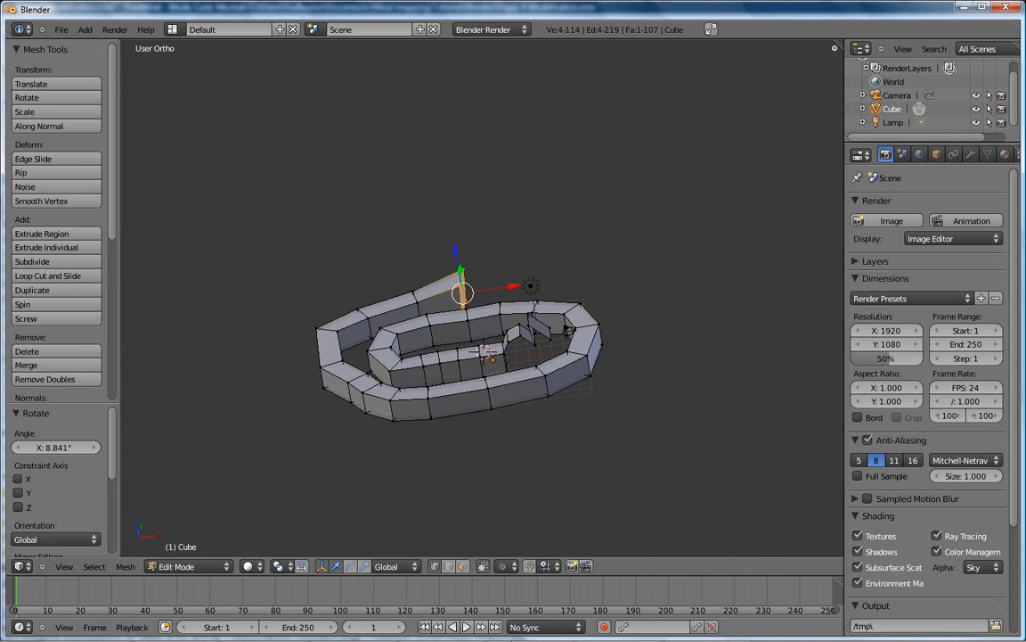
Step: Switch to the FreeMind map, look at the Delete (Suppression) topic, and return to Blender
{"action": "left_click", "coordinate": [440, 629]}
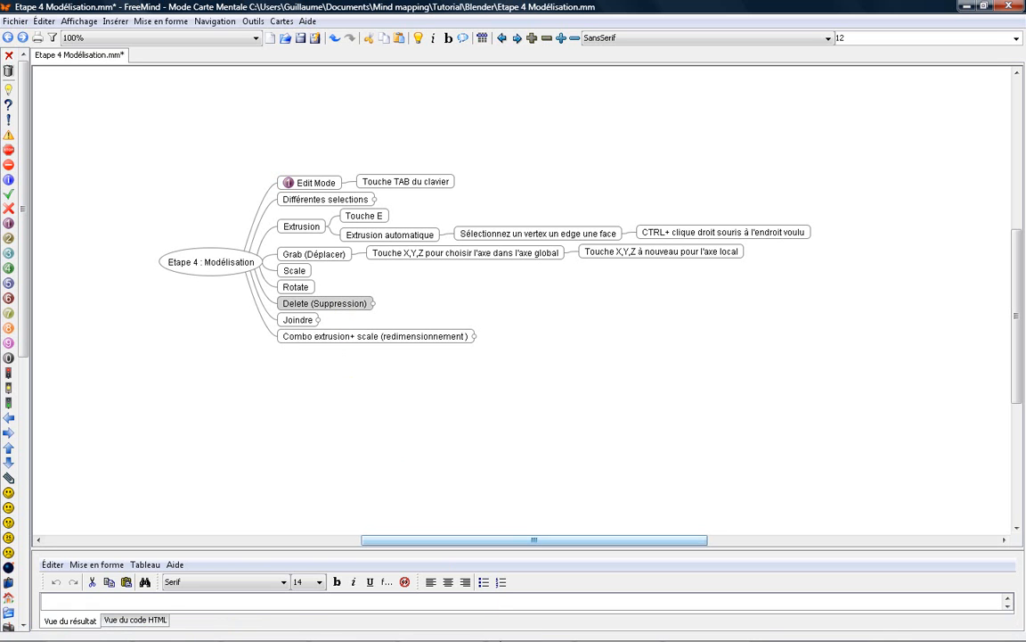
{"action": "left_click", "coordinate": [533, 631]}
{"action": "left_click", "coordinate": [615, 631]}
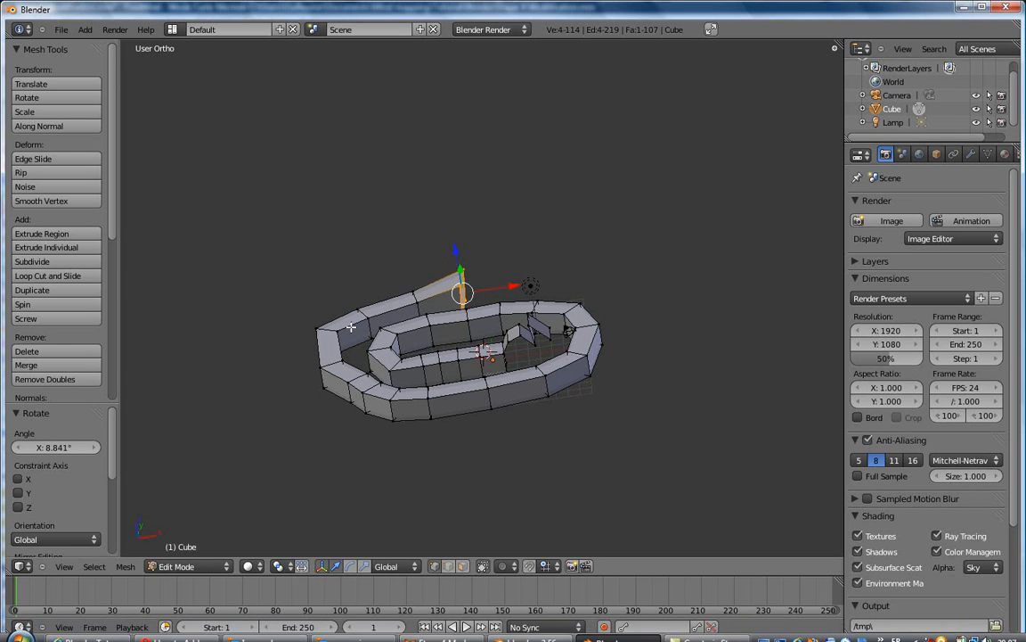
Step: Leave Edit Mode and delete the whole spiral object from the scene
{"action": "scroll", "coordinate": [399, 382], "scroll_direction": "down", "scroll_amount": 4}
{"action": "scroll", "coordinate": [441, 365], "scroll_direction": "up", "scroll_amount": 6}
{"action": "scroll", "coordinate": [441, 365], "scroll_direction": "up", "scroll_amount": 2}
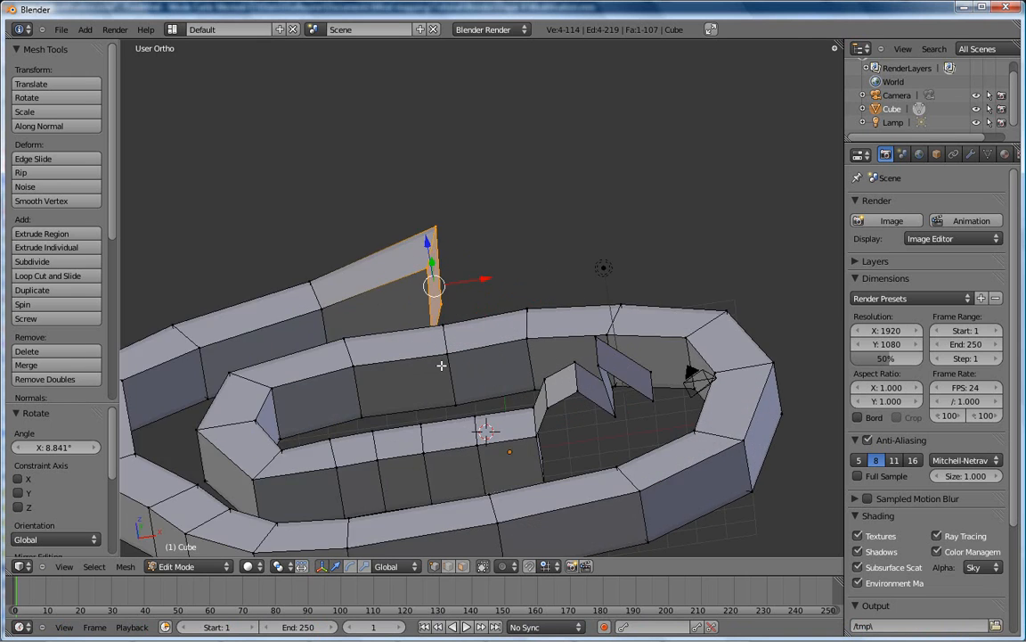
{"action": "scroll", "coordinate": [441, 365], "scroll_direction": "down", "scroll_amount": 6}
{"action": "key", "text": "Tab"}
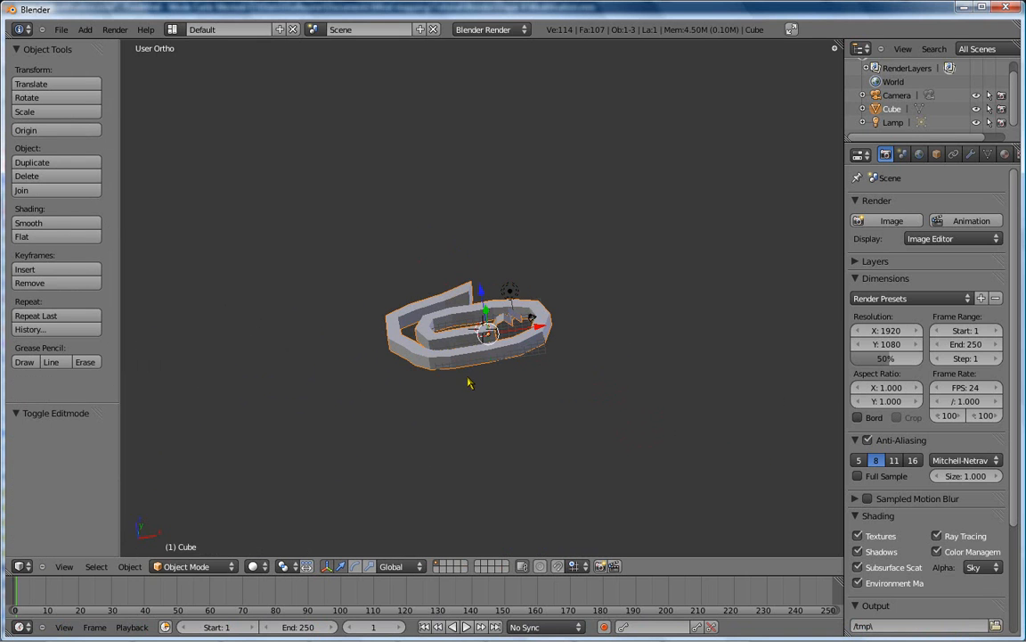
{"action": "key", "text": "x"}
{"action": "left_click", "coordinate": [457, 372]}
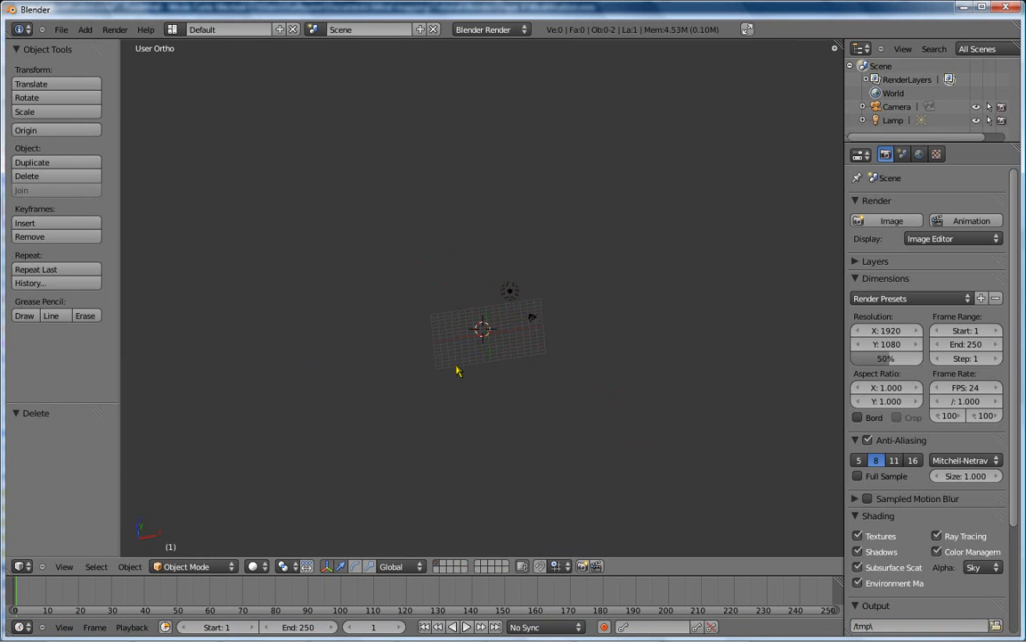
Step: Add a torus mesh at the 3D cursor and frame it in the view
{"action": "key", "text": "shift+a"}
{"action": "mouse_move", "coordinate": [462, 366]}
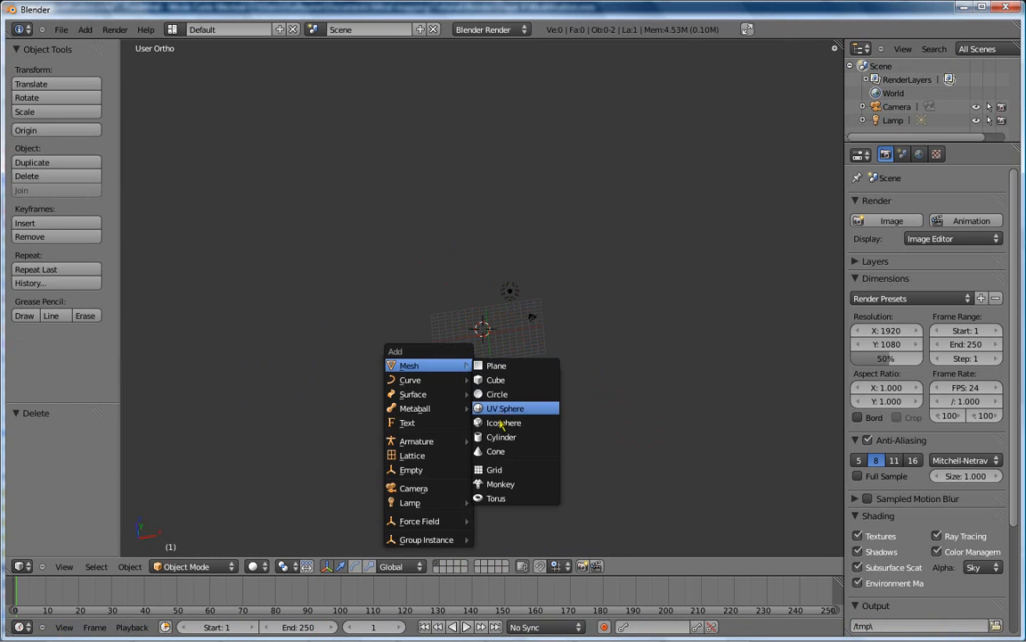
{"action": "left_click", "coordinate": [497, 498]}
{"action": "scroll", "coordinate": [485, 415], "scroll_direction": "up", "scroll_amount": 4}
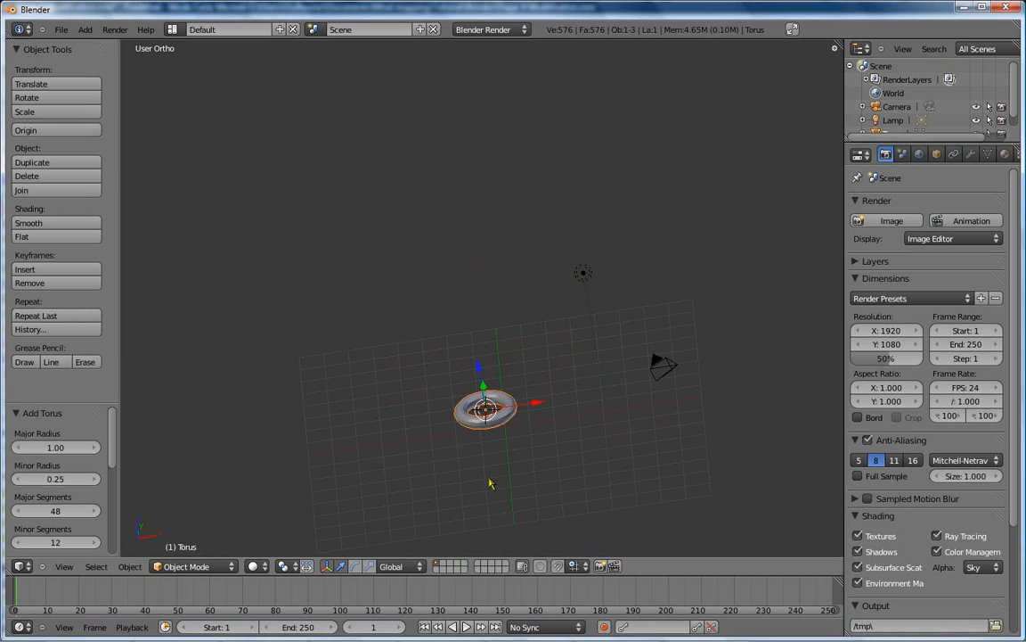
{"action": "key", "text": "KP_Decimal"}
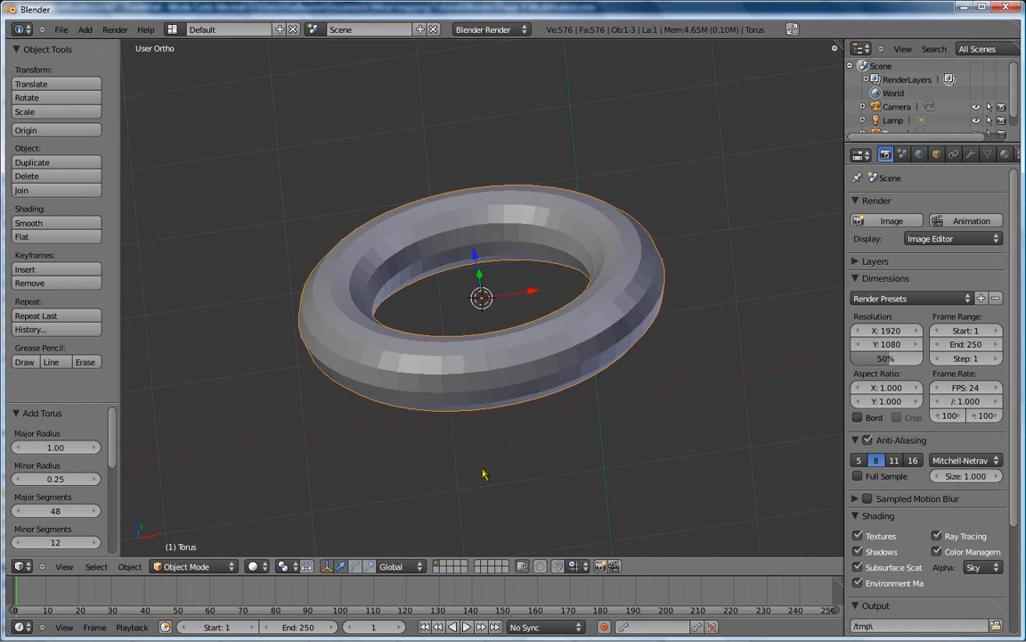
{"action": "scroll", "coordinate": [488, 477], "scroll_direction": "down", "scroll_amount": 2}
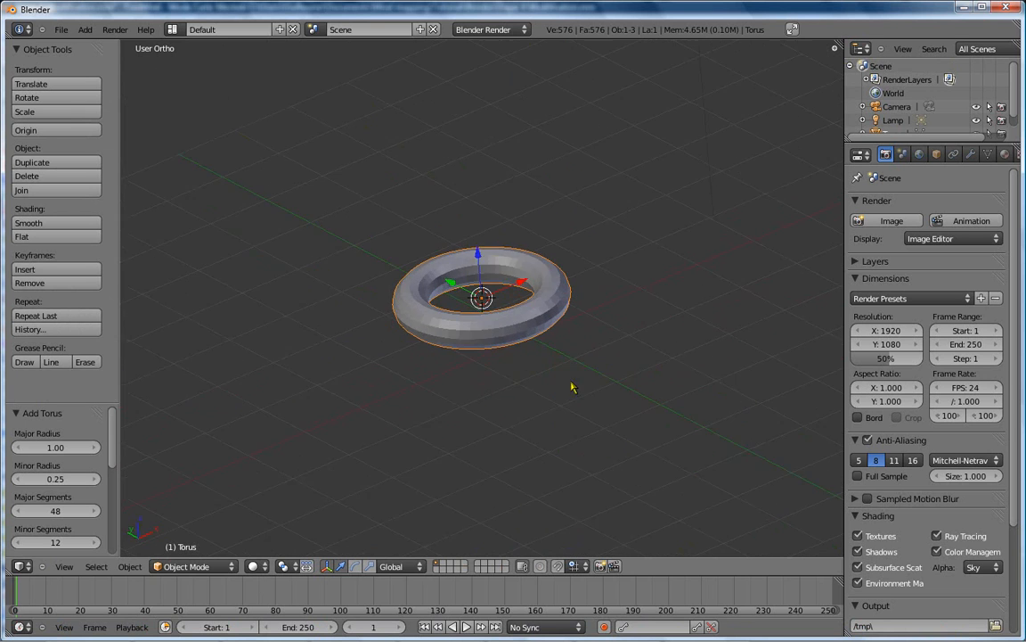
{"action": "scroll", "coordinate": [564, 383], "scroll_direction": "up", "scroll_amount": 2}
{"action": "scroll", "coordinate": [564, 375], "scroll_direction": "up", "scroll_amount": 2}
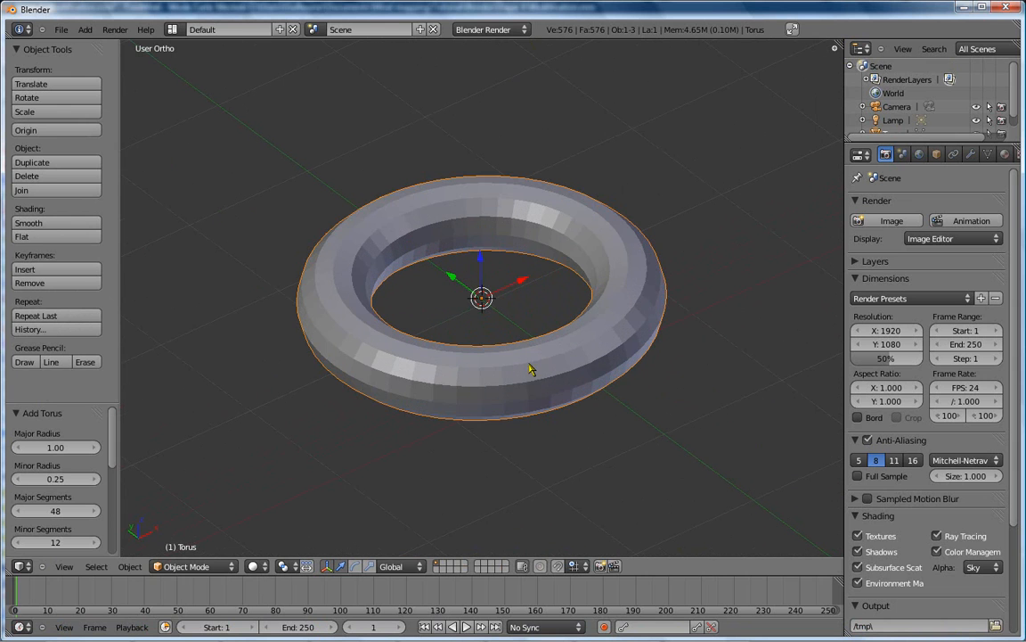
Step: Enter Edit Mode on the torus and select the four corner vertices of one face on its near upper side
{"action": "key", "text": "Tab"}
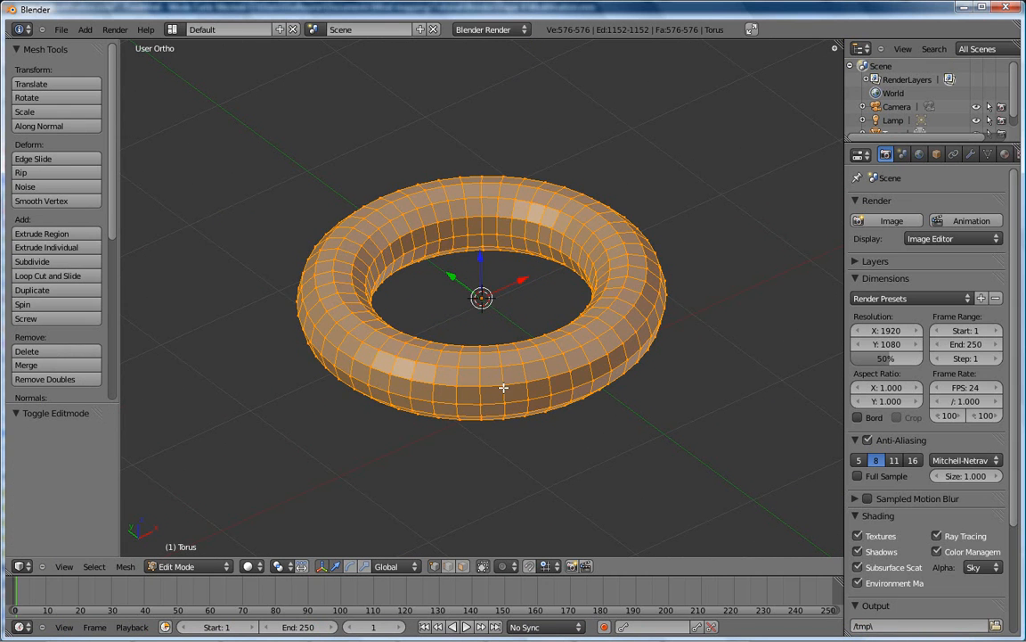
{"action": "right_click", "coordinate": [504, 387]}
{"action": "right_click", "coordinate": [522, 383], "text": "shift"}
{"action": "right_click", "coordinate": [521, 365], "text": "shift"}
{"action": "right_click", "coordinate": [502, 366], "text": "shift"}
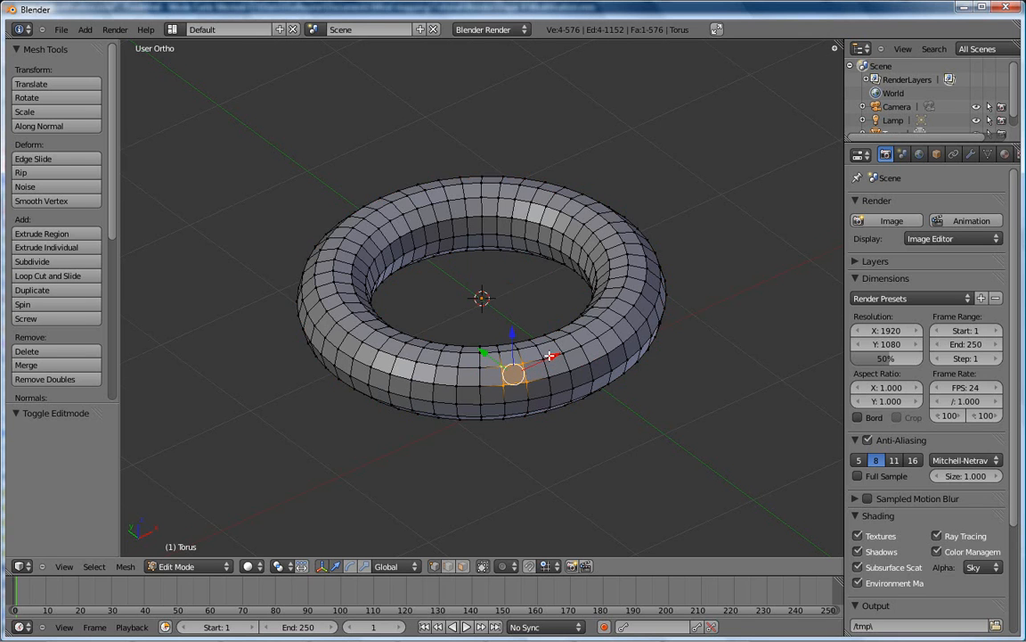
{"action": "scroll", "coordinate": [550, 355], "scroll_direction": "down", "scroll_amount": 2}
{"action": "middle_click_drag", "start_coordinate": [592, 371], "coordinate": [577, 390]}
{"action": "scroll", "coordinate": [494, 361], "scroll_direction": "up", "scroll_amount": 3}
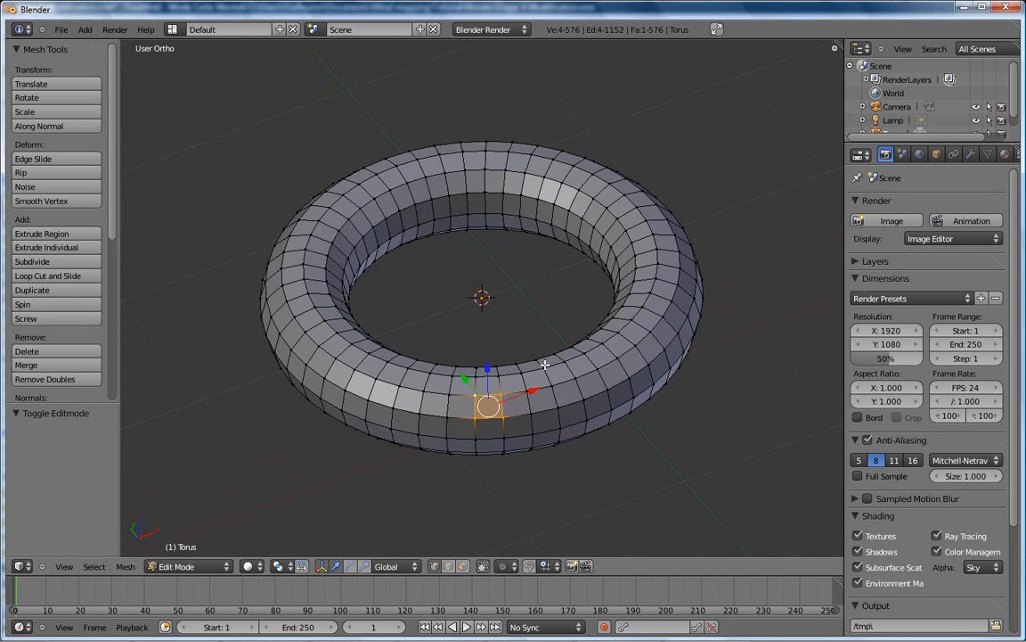
Step: Delete the selected face's four vertices, inspect the hole from another angle, and undo the deletion
{"action": "key", "text": "x"}
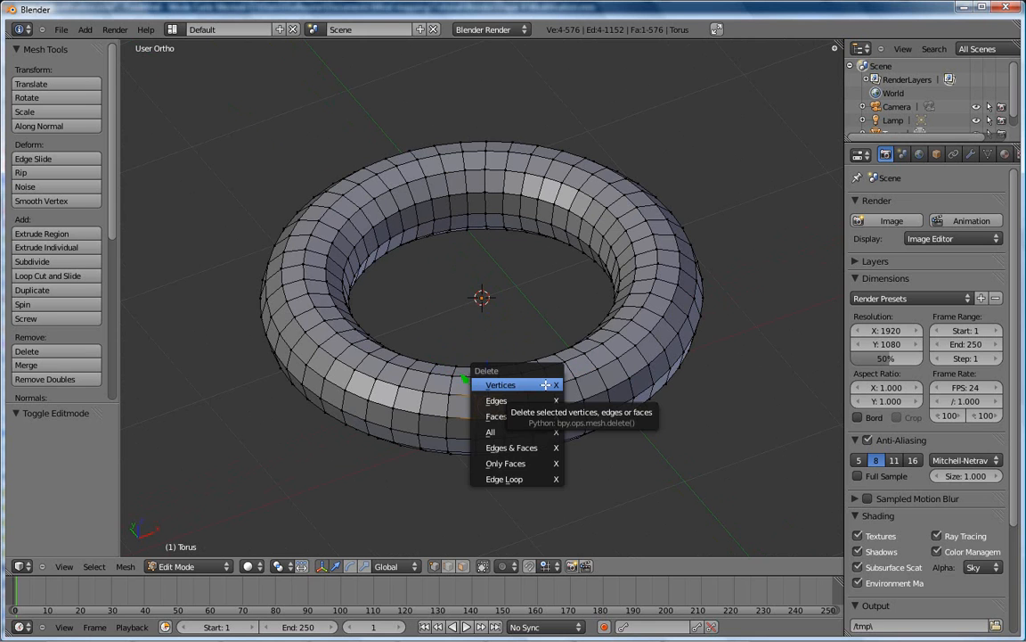
{"action": "left_click", "coordinate": [546, 384]}
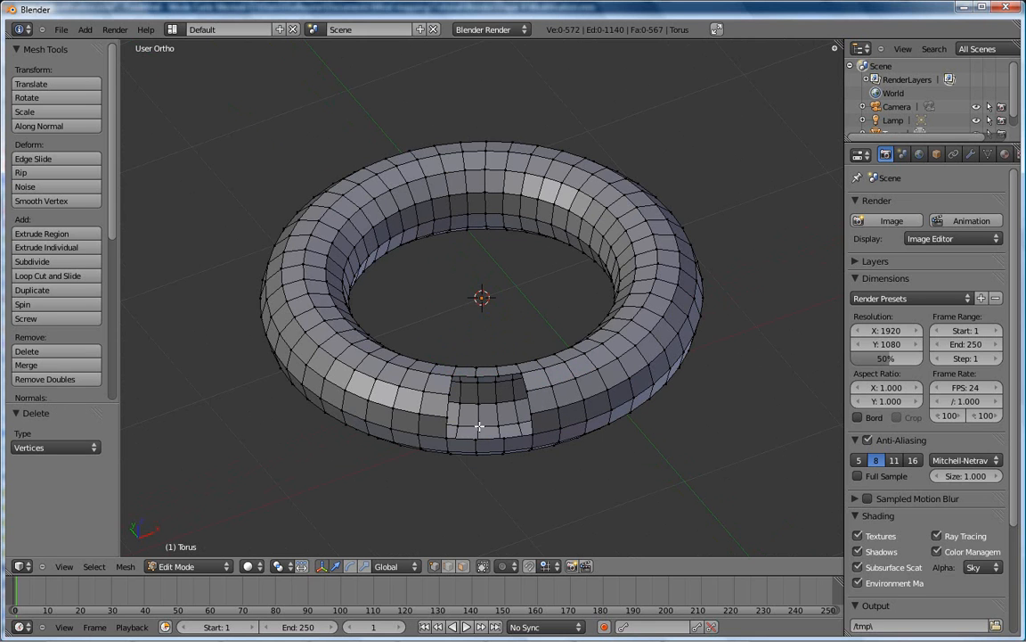
{"action": "middle_click_drag", "start_coordinate": [597, 392], "coordinate": [499, 430]}
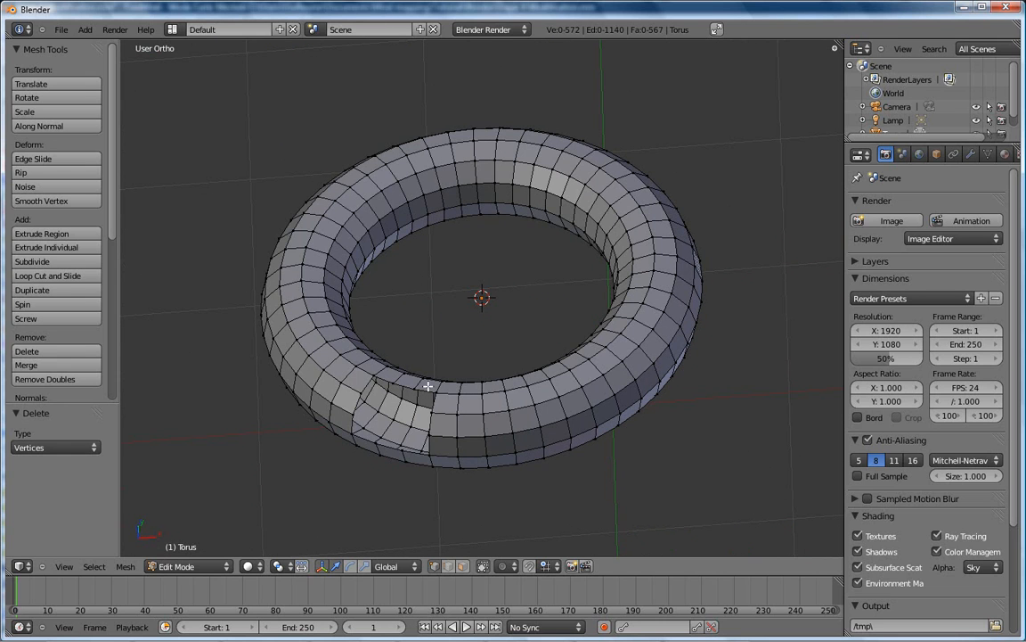
{"action": "key", "text": "ctrl+z"}
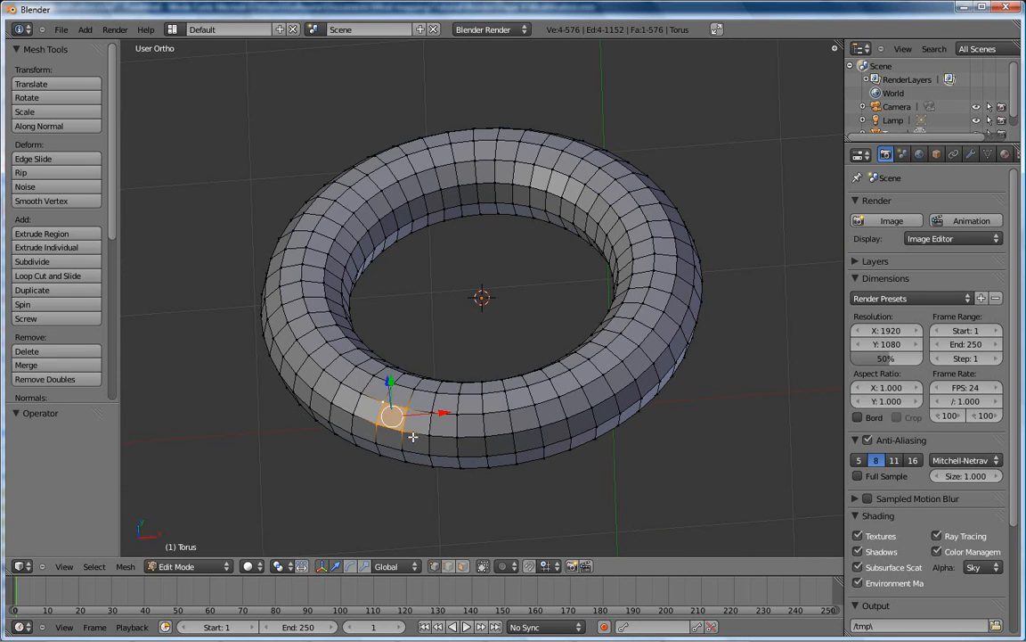
Step: Delete only the edges of the selected face, inspect the opening, and undo the deletion
{"action": "key", "text": "x"}
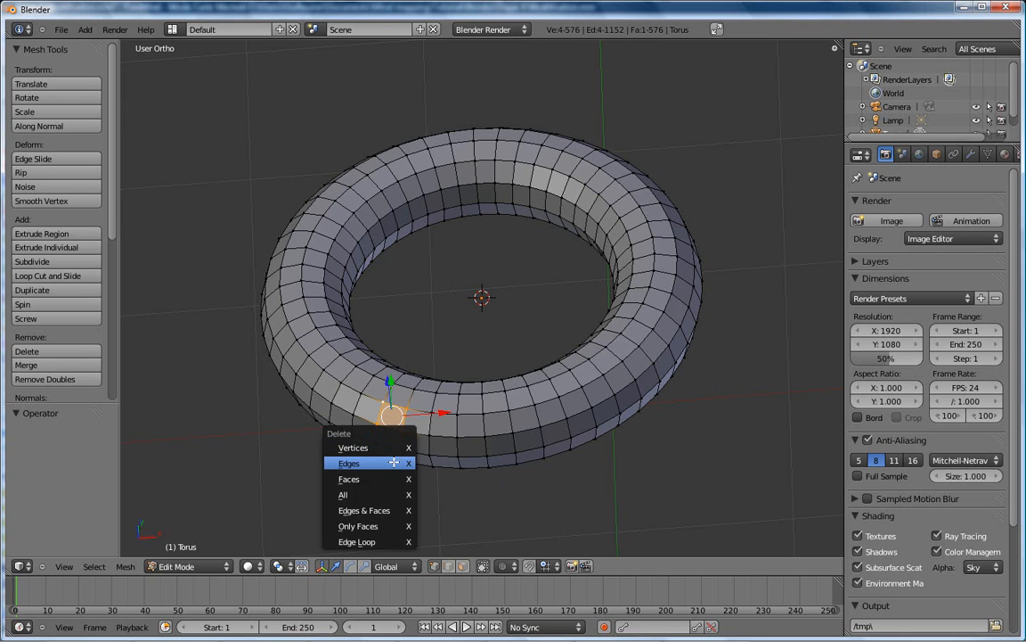
{"action": "left_click", "coordinate": [394, 463]}
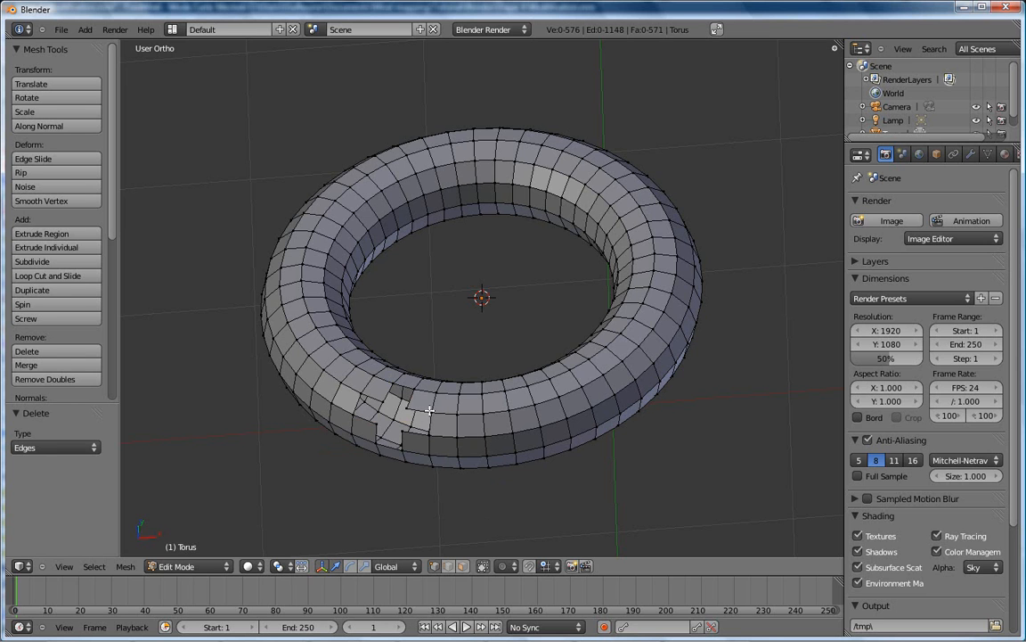
{"action": "middle_click_drag", "start_coordinate": [499, 417], "coordinate": [467, 419]}
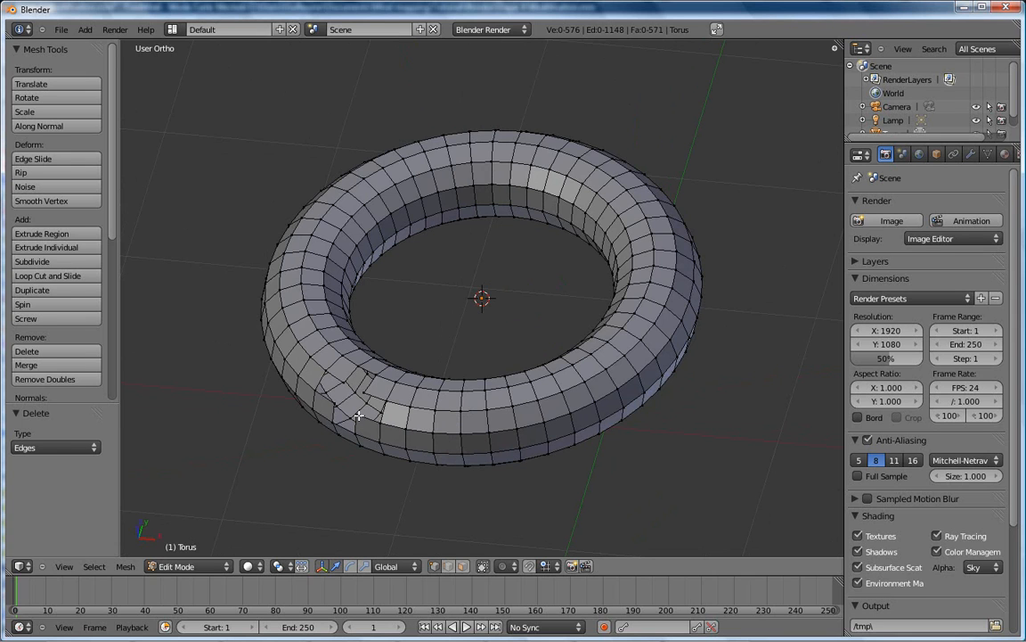
{"action": "key", "text": "ctrl+z"}
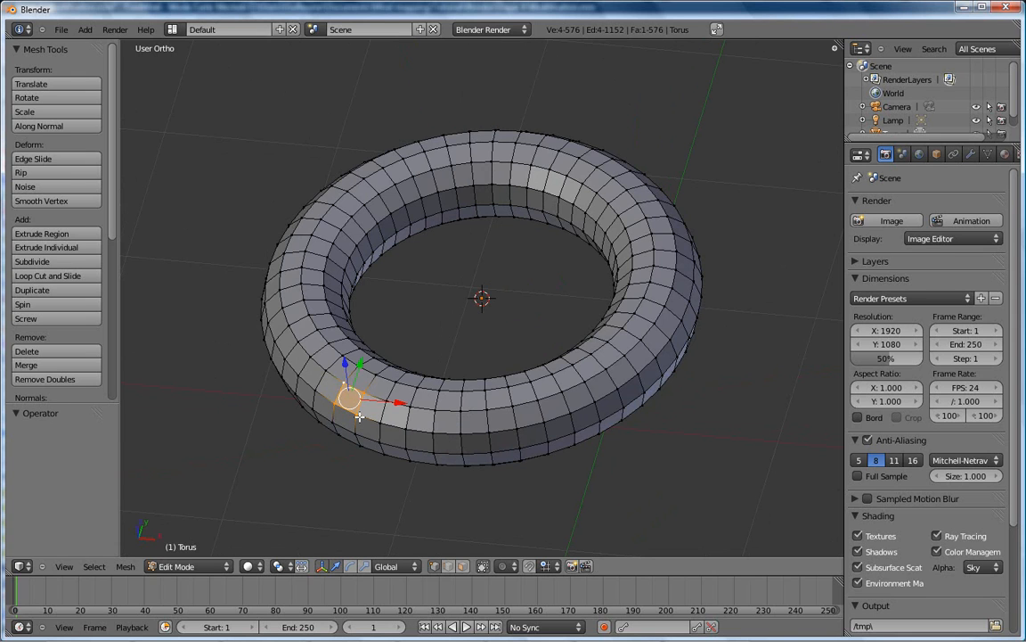
Step: Delete the selected face with the Faces option, inspect the opening up close, and undo the deletion
{"action": "key", "text": "x"}
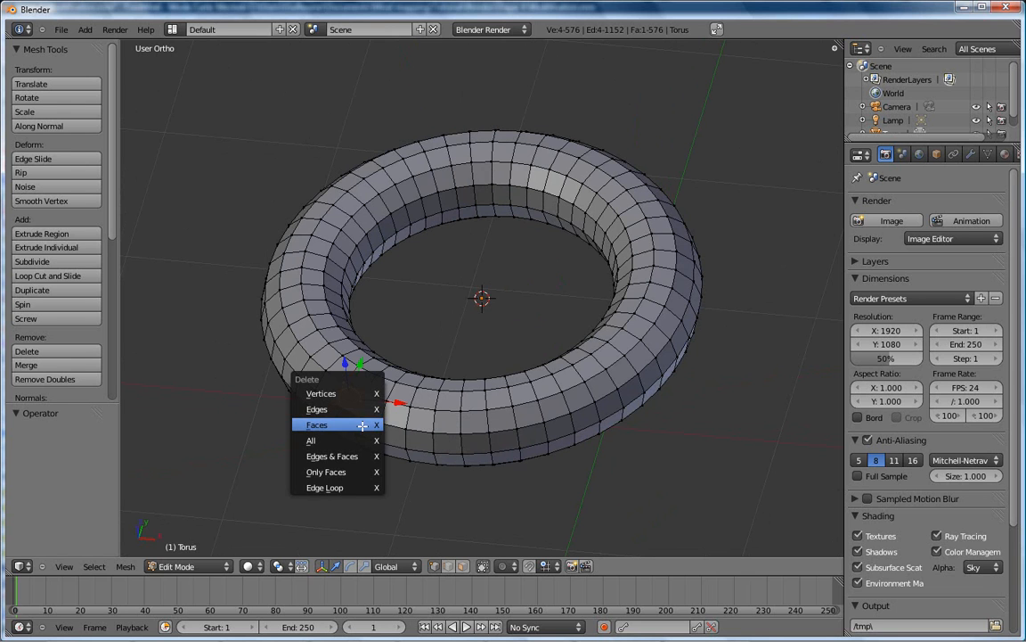
{"action": "left_click", "coordinate": [363, 426]}
{"action": "middle_click_drag", "start_coordinate": [373, 400], "coordinate": [488, 381]}
{"action": "scroll", "coordinate": [527, 371], "scroll_direction": "up", "scroll_amount": 3}
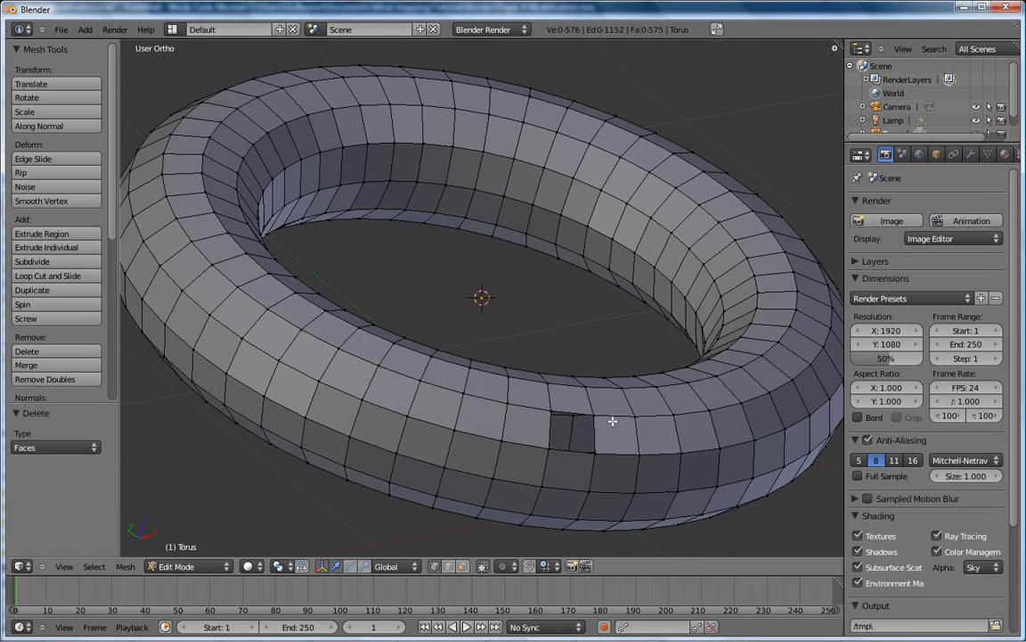
{"action": "middle_click_drag", "start_coordinate": [612, 422], "coordinate": [563, 431]}
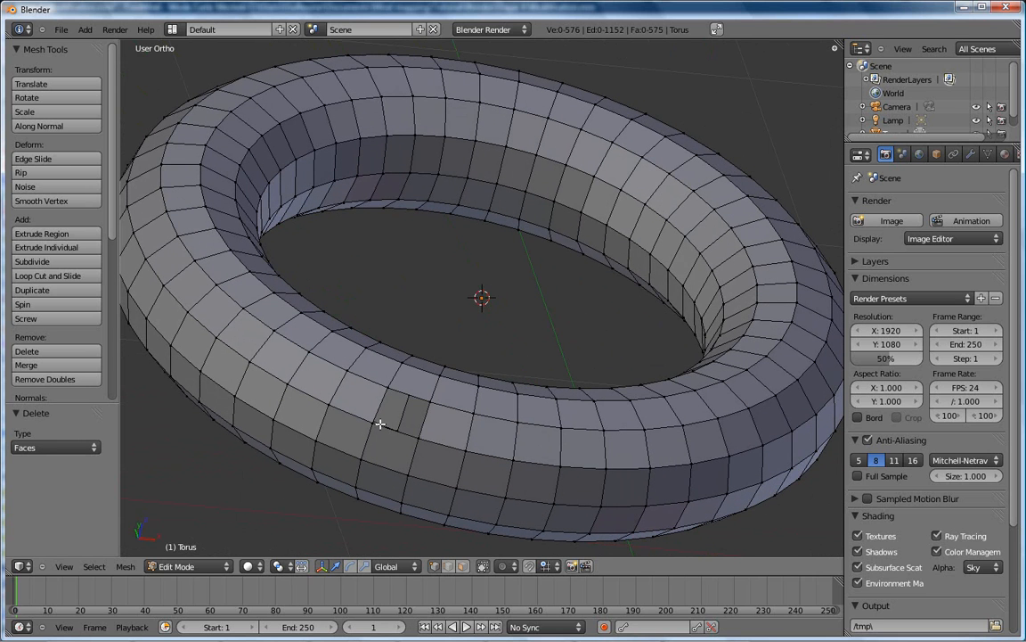
{"action": "key", "text": "ctrl+z"}
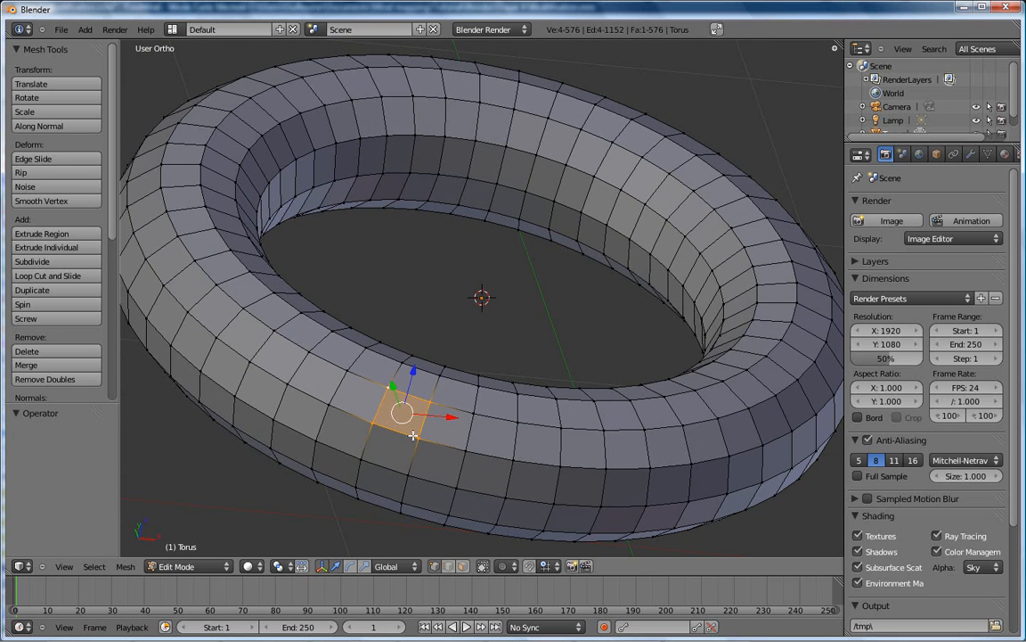
Step: Delete the selected face's four vertices with the Vertices option and inspect the hole in the torus
{"action": "middle_click_drag", "start_coordinate": [449, 414], "coordinate": [470, 424]}
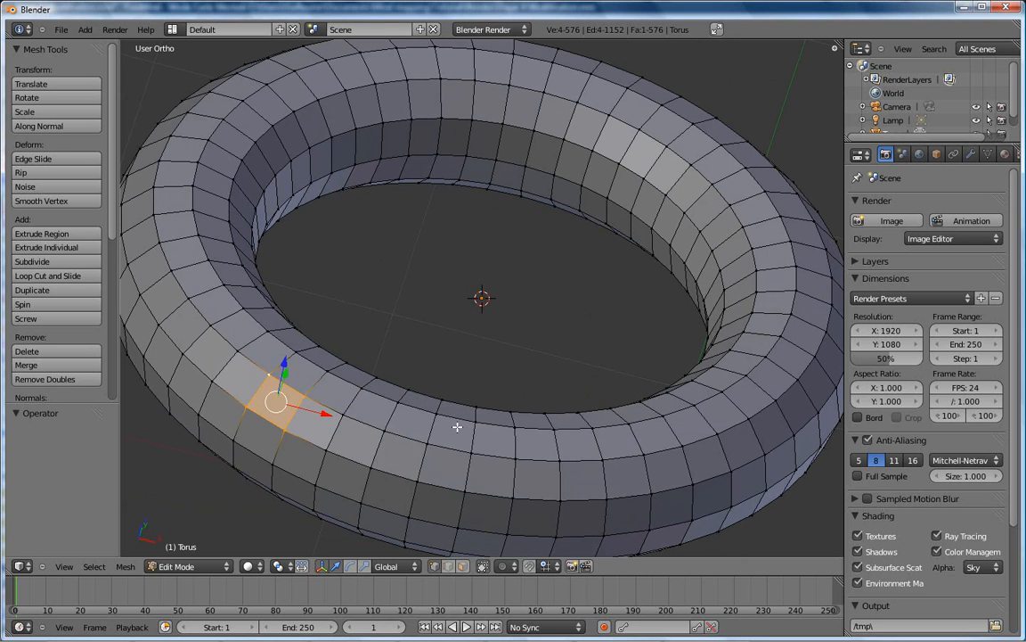
{"action": "key", "text": "x"}
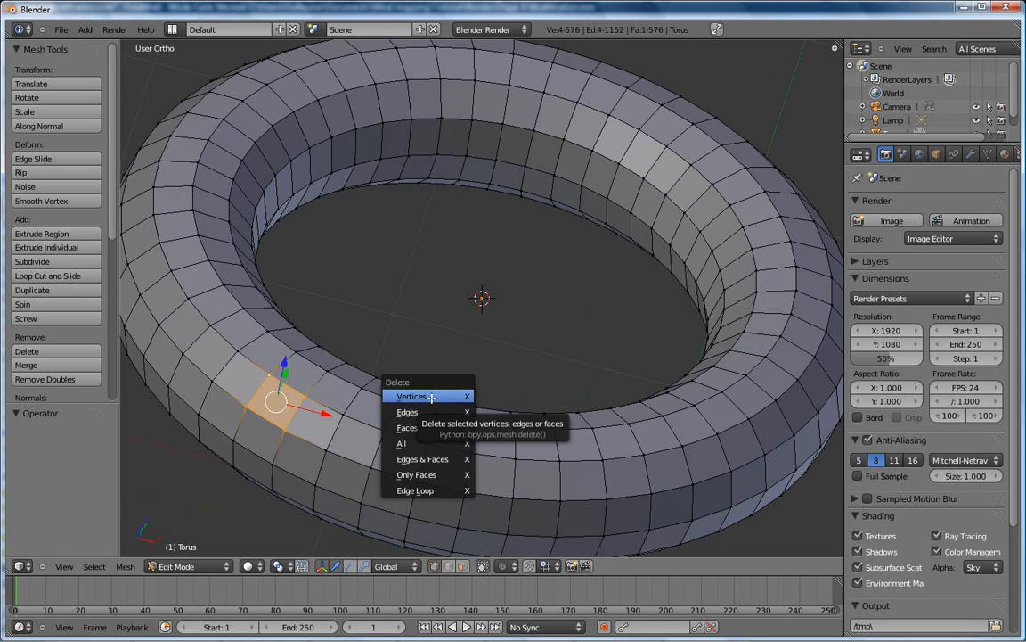
{"action": "left_click", "coordinate": [431, 396]}
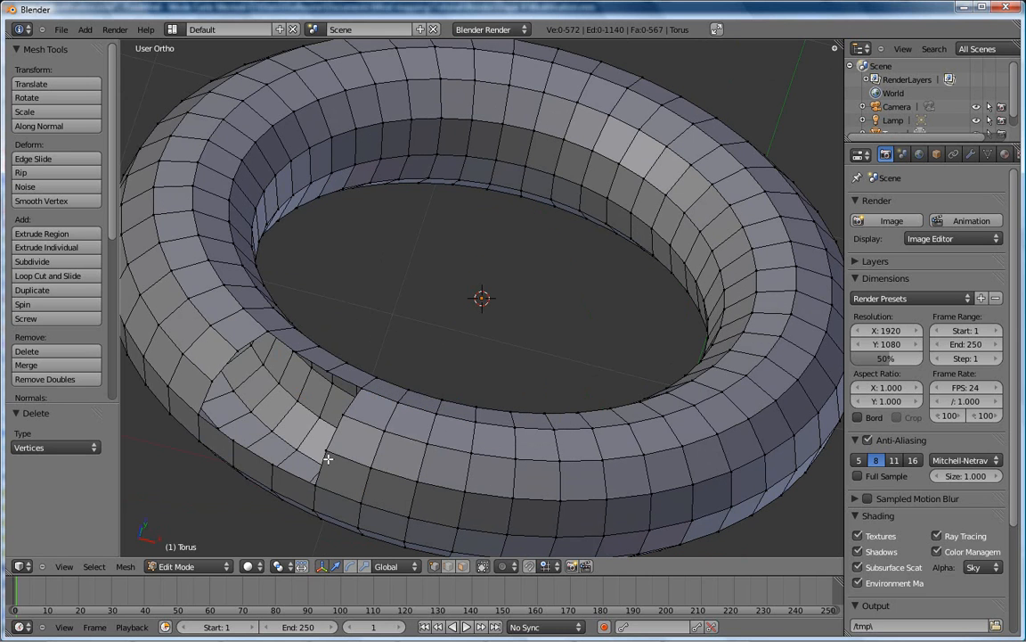
{"action": "middle_click_drag", "start_coordinate": [455, 448], "coordinate": [251, 359]}
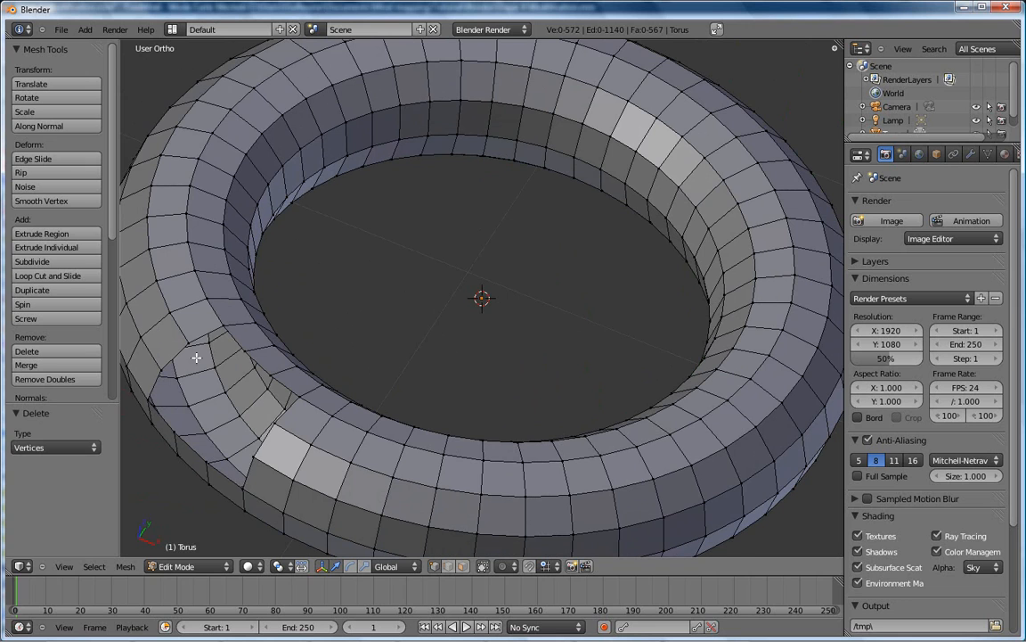
Step: Undo the vertex deletion, delete the selected face's edges with the Edges option, inspect the gap, and undo that deletion
{"action": "key", "text": "ctrl+z"}
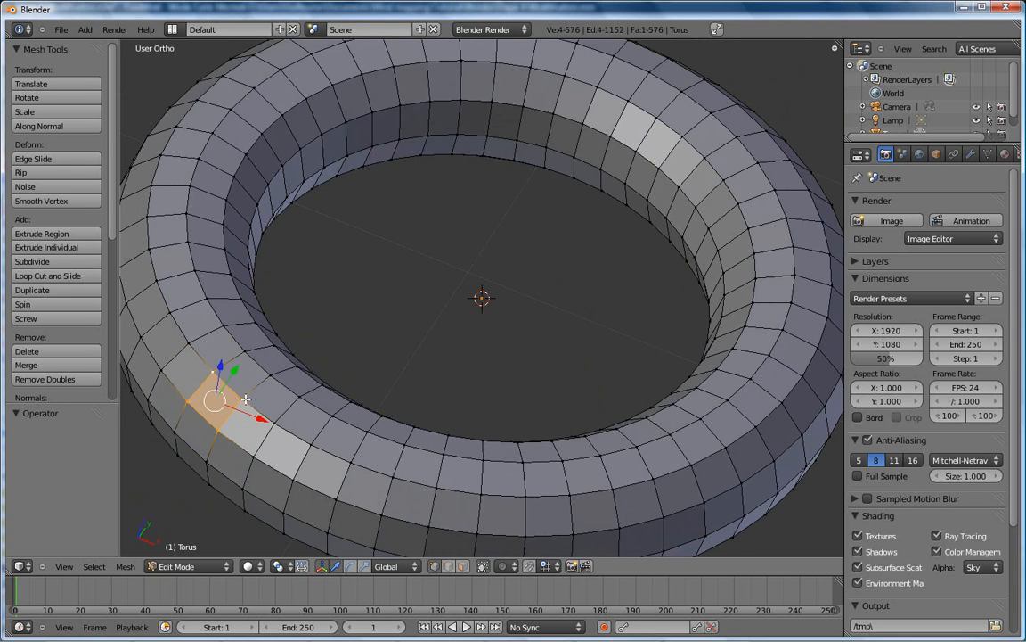
{"action": "key", "text": "x"}
{"action": "left_click", "coordinate": [241, 417]}
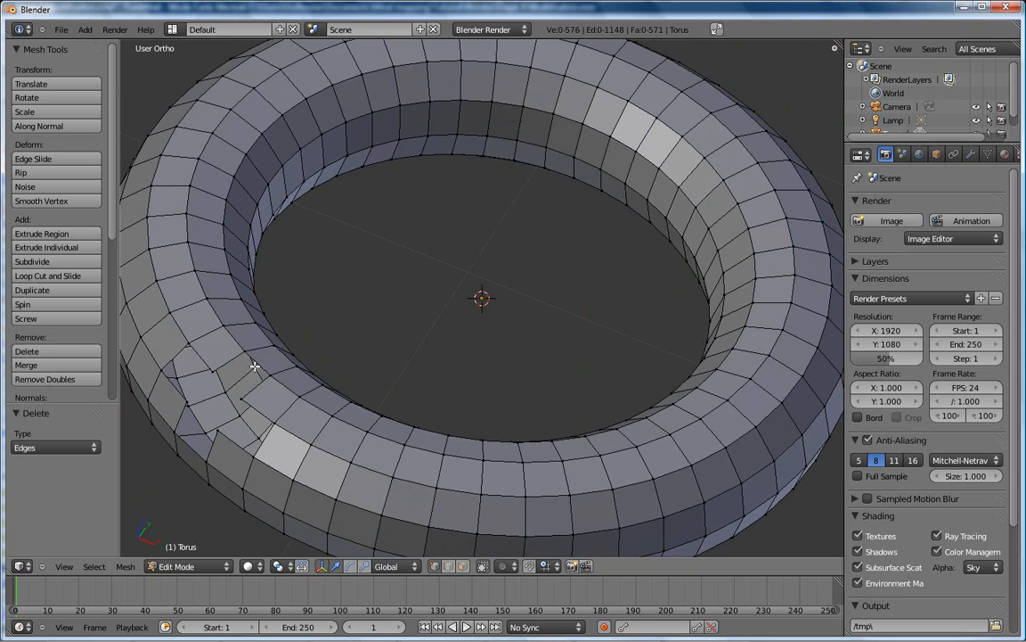
{"action": "middle_click_drag", "start_coordinate": [298, 383], "coordinate": [365, 440]}
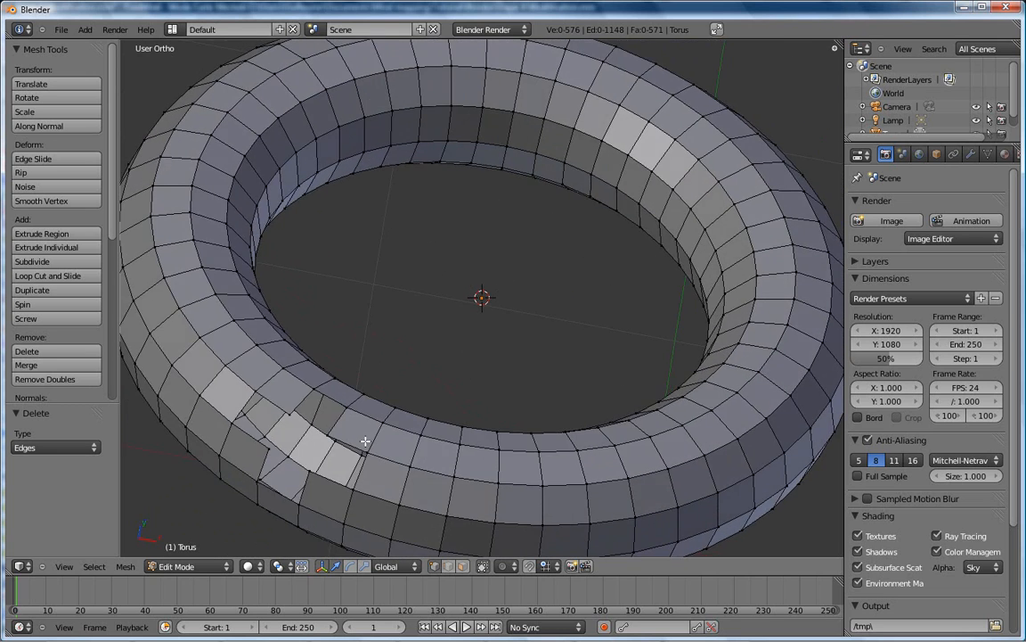
{"action": "key", "text": "ctrl+z"}
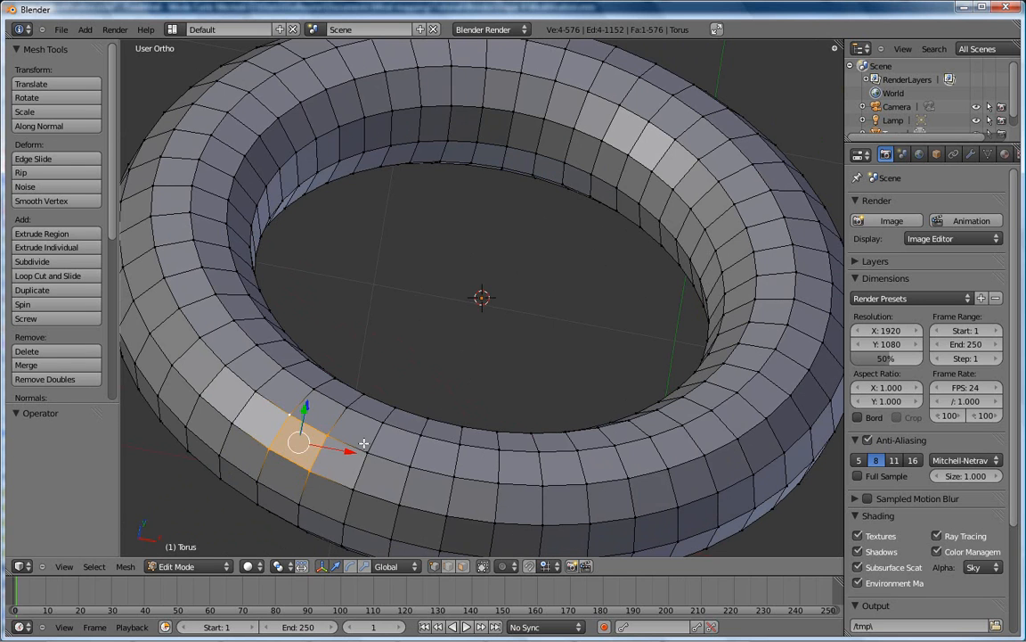
Step: Delete only the selected face with the Faces option, view the opening from another angle, and undo it
{"action": "key", "text": "x"}
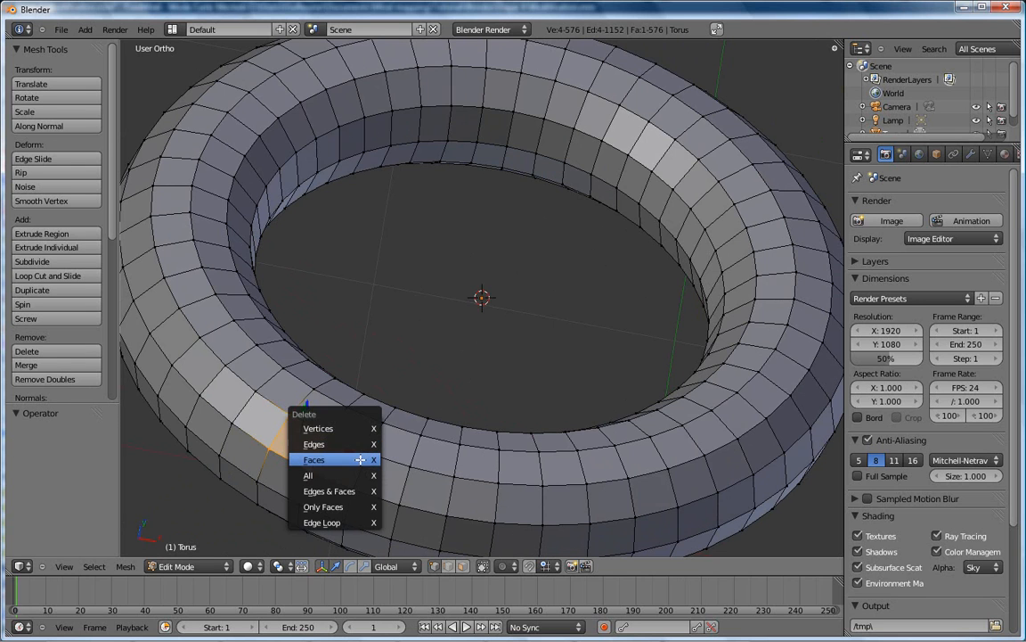
{"action": "left_click", "coordinate": [360, 459]}
{"action": "middle_click_drag", "start_coordinate": [352, 405], "coordinate": [350, 459]}
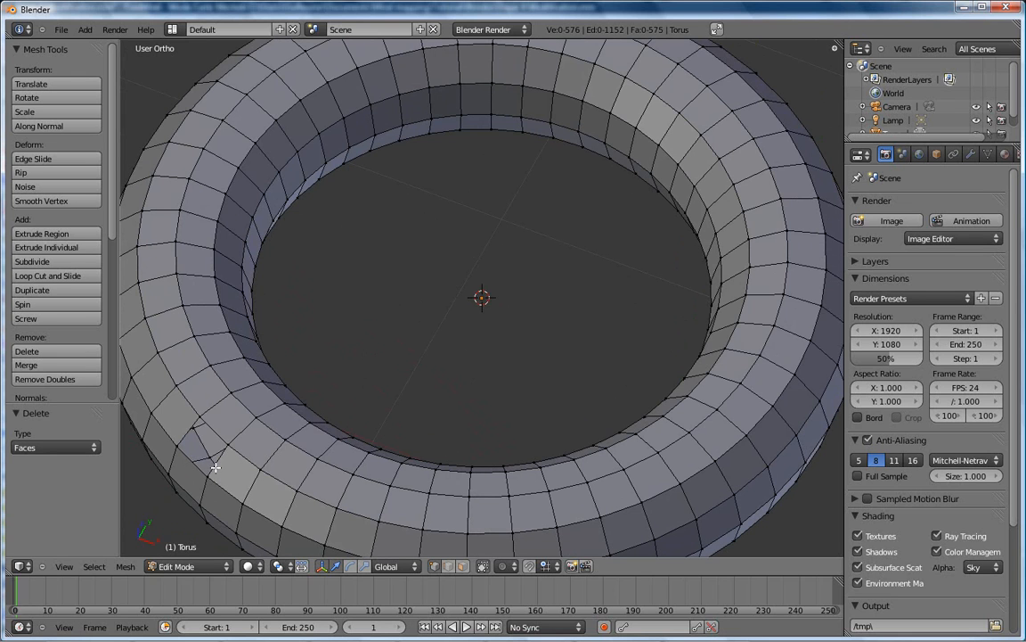
{"action": "key", "text": "ctrl+z"}
{"action": "scroll", "coordinate": [257, 415], "scroll_direction": "down", "scroll_amount": 6}
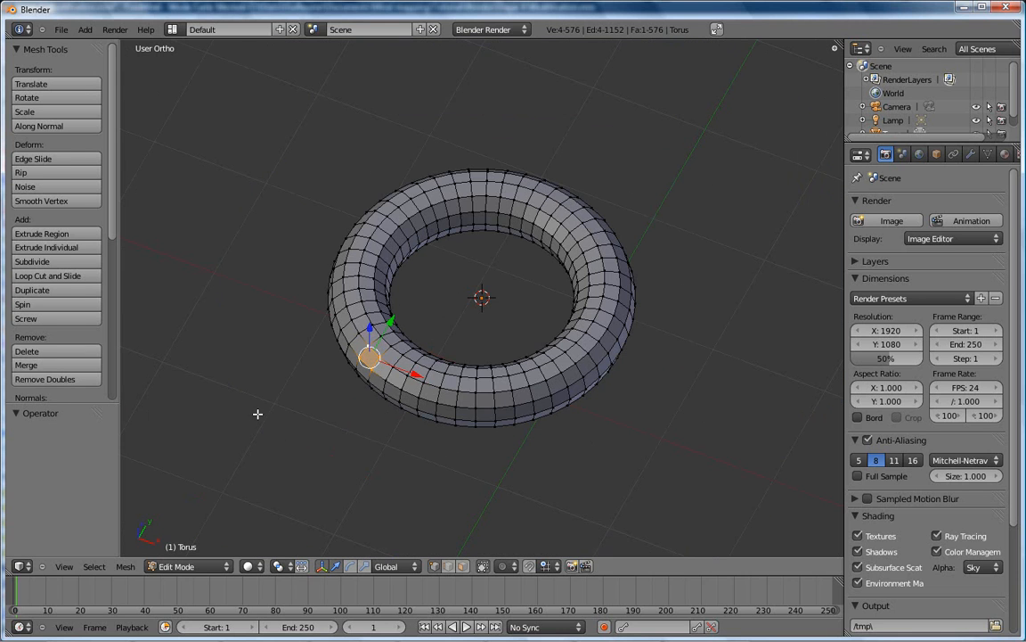
Step: Switch to the FreeMind outline and unfold the Joindre node to show its child node "Touche F du clavier"
{"action": "mouse_move", "coordinate": [334, 634]}
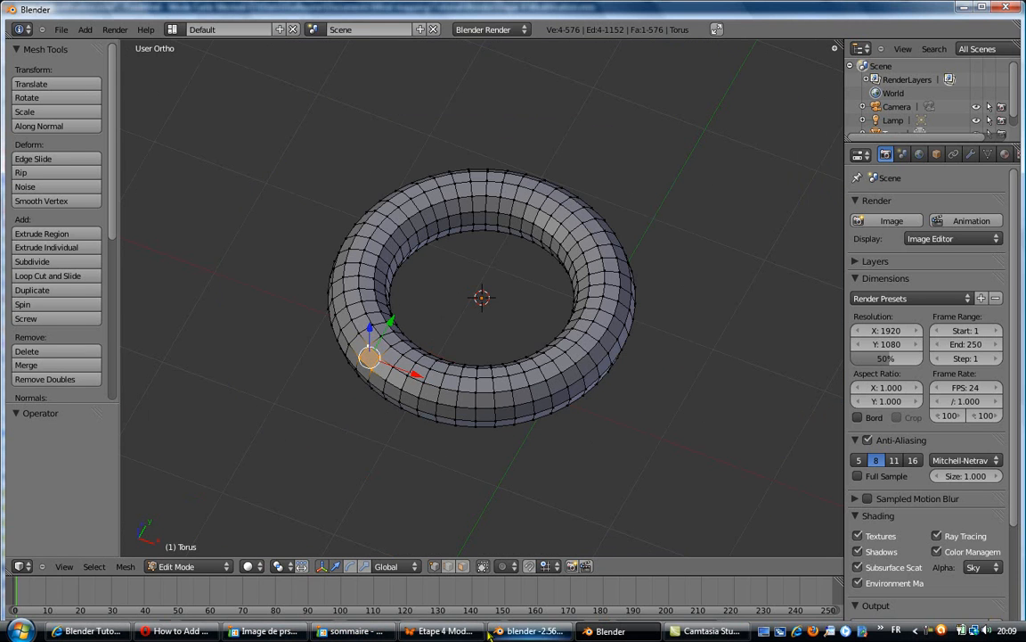
{"action": "left_click", "coordinate": [441, 631]}
{"action": "left_click", "coordinate": [302, 321]}
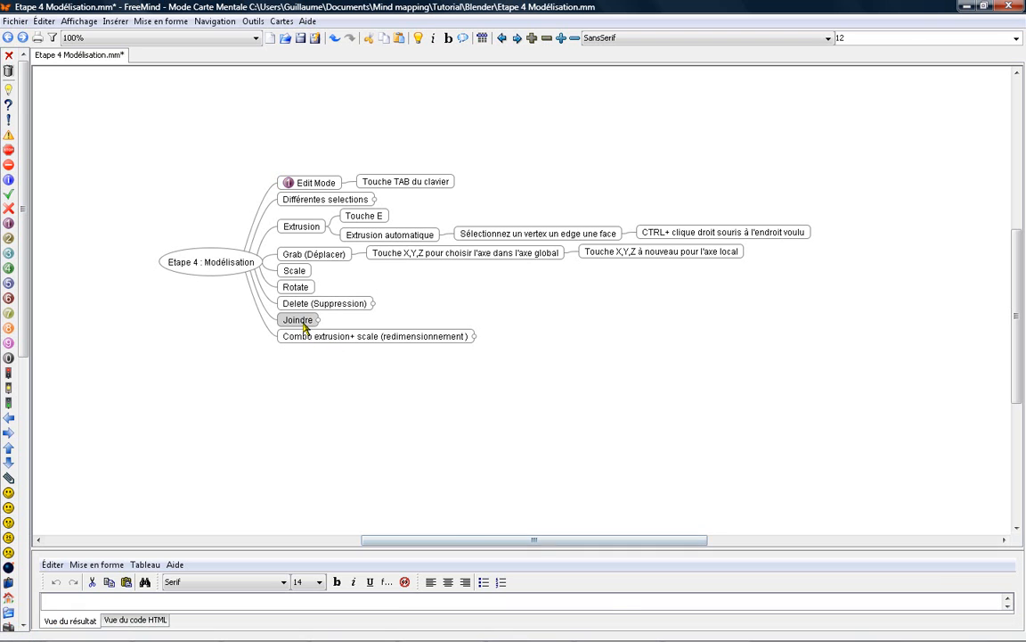
{"action": "key", "text": "Insert"}
{"action": "type", "text": "Touche F du clavier"}
{"action": "key", "text": "Return"}
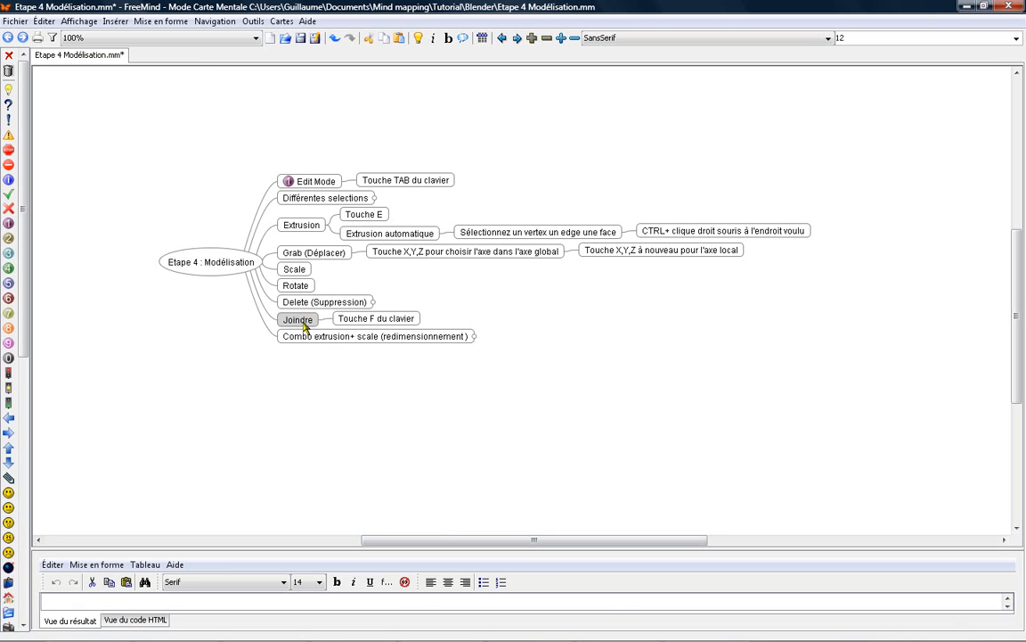
Step: Switch back to Blender and extrude two neighbouring vertices of the torus's inner side into separate edges, each about 0.3 along Z
{"action": "left_click", "coordinate": [571, 631]}
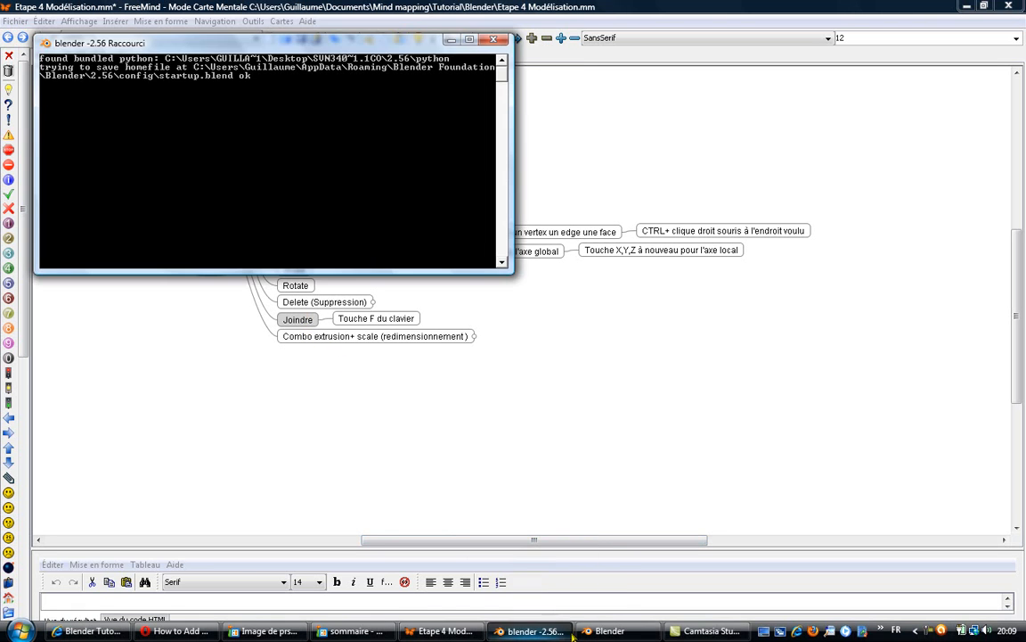
{"action": "left_click", "coordinate": [610, 631]}
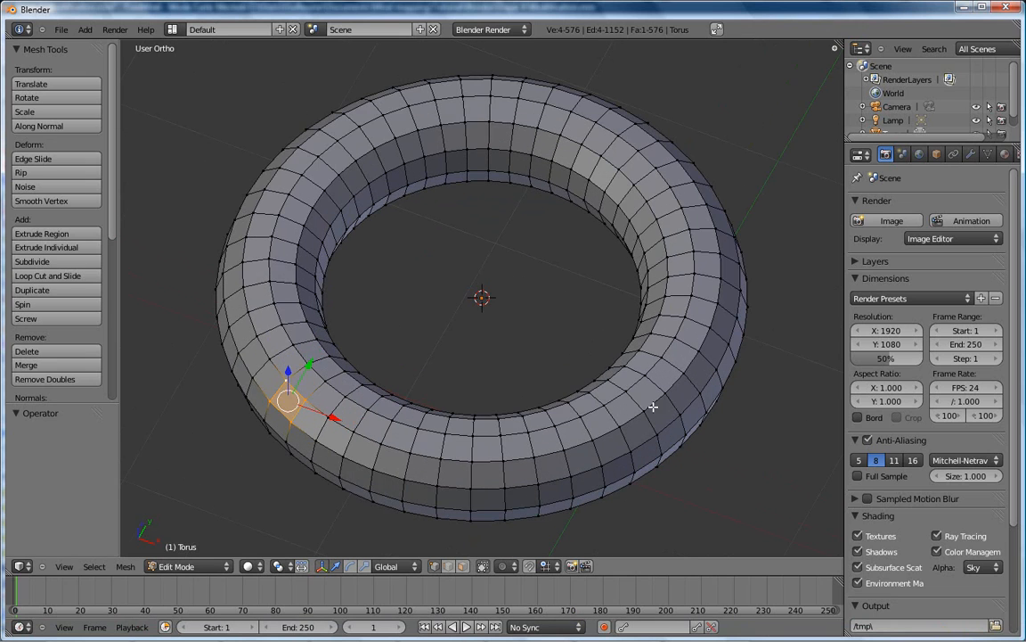
{"action": "middle_click_drag", "start_coordinate": [664, 322], "coordinate": [646, 273]}
{"action": "right_click", "coordinate": [644, 238]}
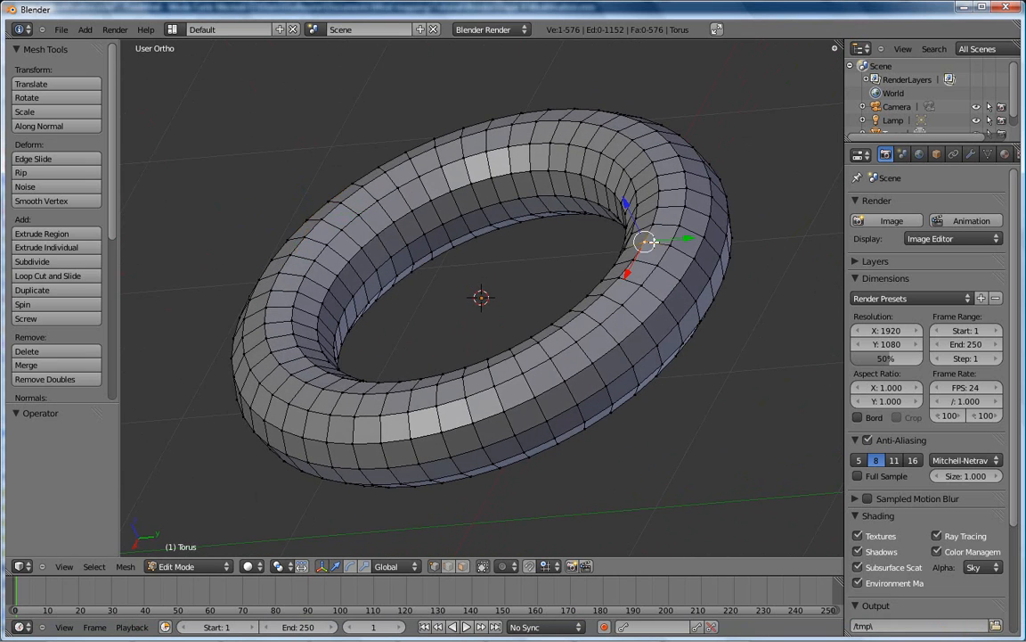
{"action": "key", "text": "e"}
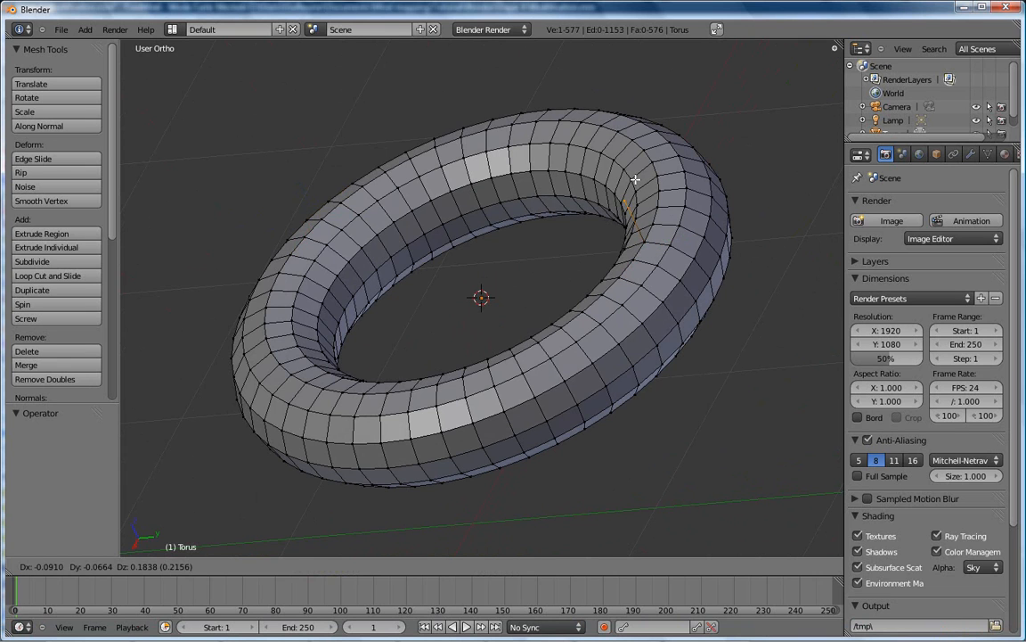
{"action": "left_click", "coordinate": [653, 217]}
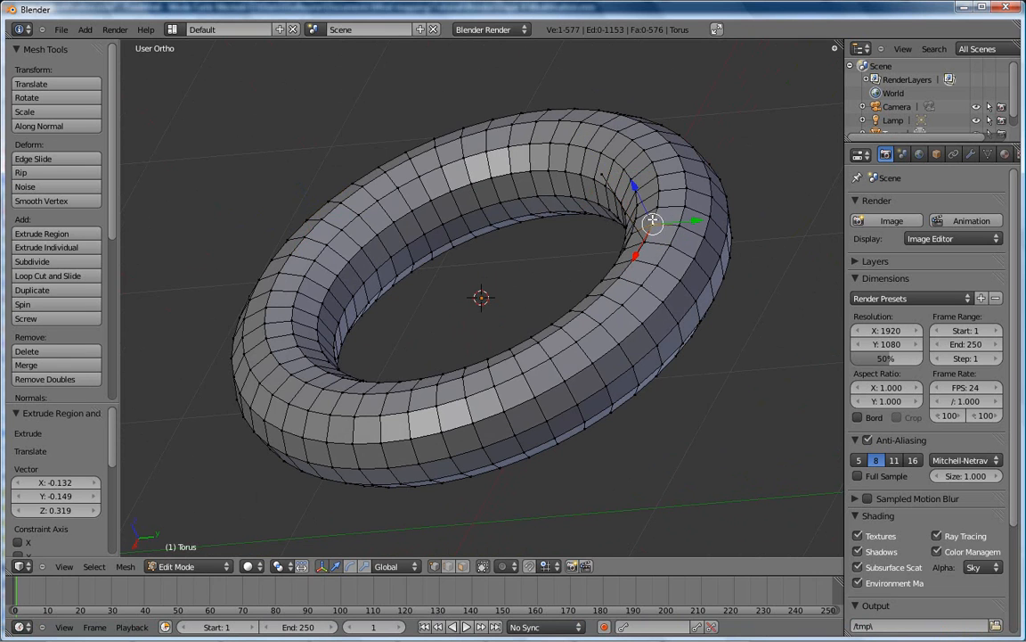
{"action": "key", "text": "e"}
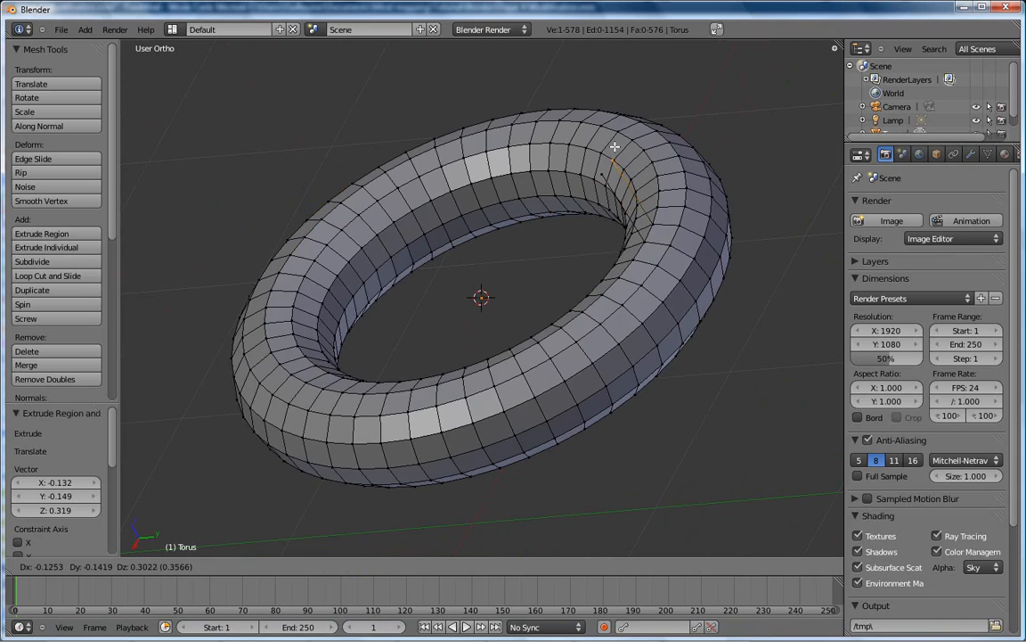
{"action": "left_click", "coordinate": [614, 145]}
Step: Select the free end vertices of both extruded edges and join them with a new edge
{"action": "scroll", "coordinate": [615, 151], "scroll_direction": "up", "scroll_amount": 4}
{"action": "scroll", "coordinate": [669, 202], "scroll_direction": "down", "scroll_amount": 4}
{"action": "middle_click_drag", "start_coordinate": [786, 257], "coordinate": [603, 337]}
{"action": "right_click", "coordinate": [509, 292], "text": "shift"}
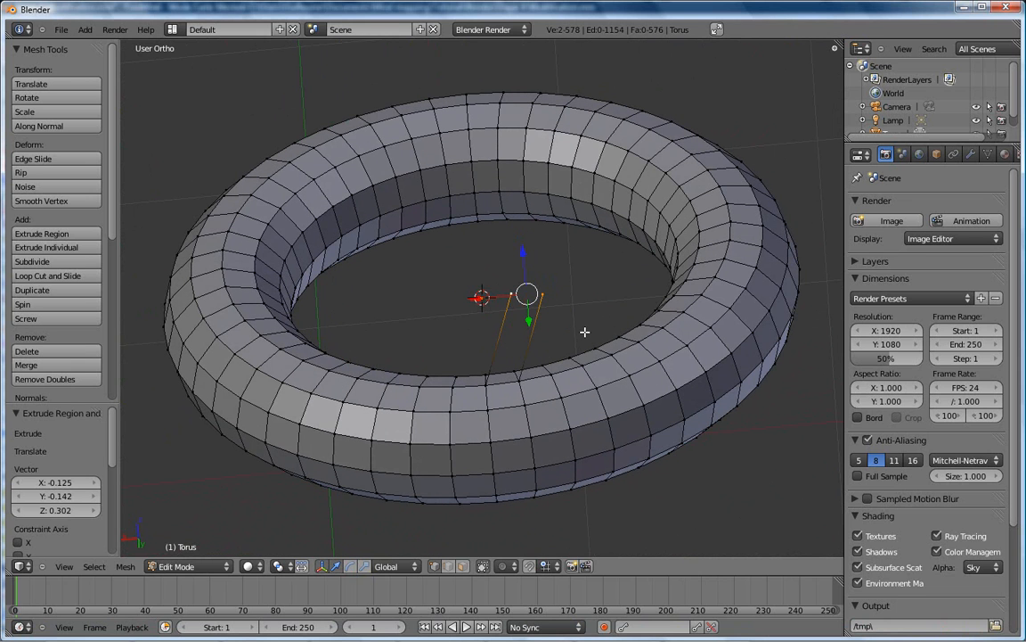
{"action": "key", "text": "f"}
{"action": "scroll", "coordinate": [538, 281], "scroll_direction": "up", "scroll_amount": 3}
{"action": "scroll", "coordinate": [584, 296], "scroll_direction": "up", "scroll_amount": 1}
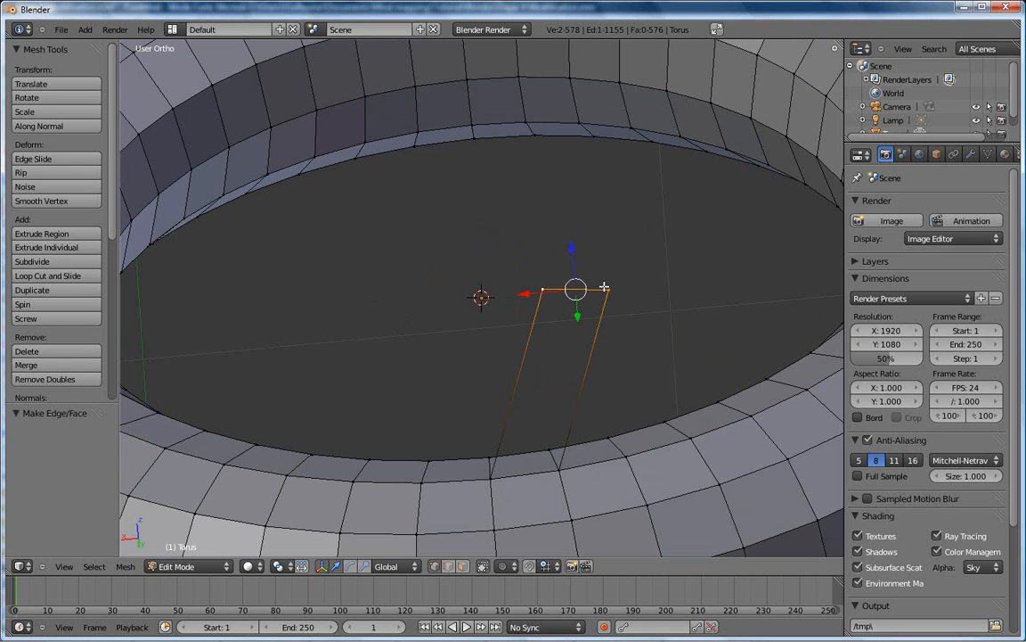
Step: Add the two base vertices on the torus to the selection and fill the four vertices with a face
{"action": "right_click", "coordinate": [491, 477], "text": "shift"}
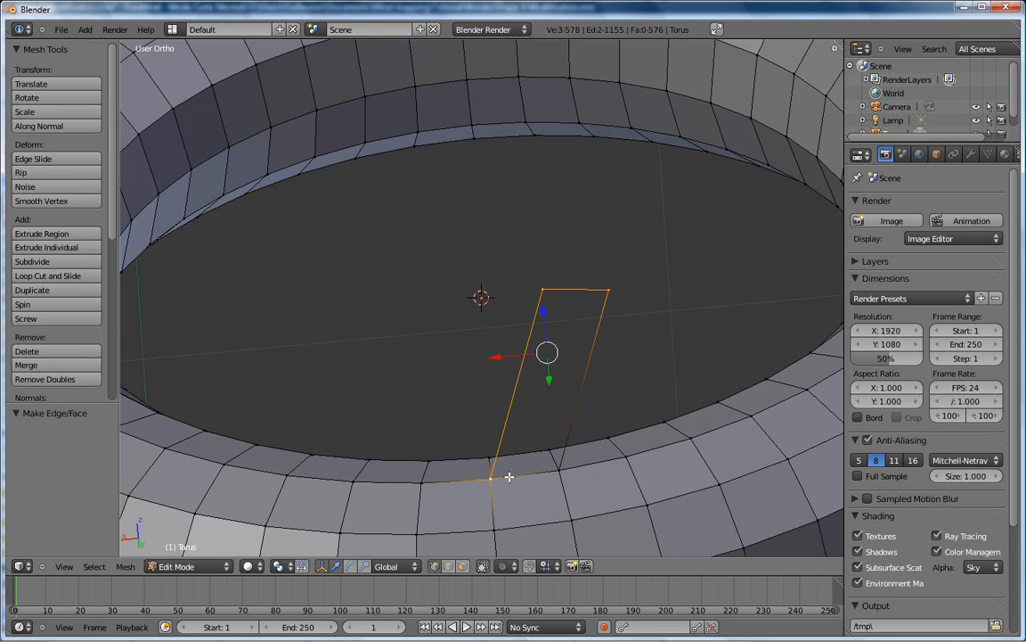
{"action": "right_click", "coordinate": [571, 467], "text": "shift"}
{"action": "scroll", "coordinate": [556, 358], "scroll_direction": "down", "scroll_amount": 5}
{"action": "scroll", "coordinate": [566, 369], "scroll_direction": "up", "scroll_amount": 1}
{"action": "middle_click_drag", "start_coordinate": [566, 369], "coordinate": [546, 442]}
Step: Extrude one outer corner vertex of the new face by about X 0.123, Y -0.283, Z 0.2, and fill a triangle with both outer corners
{"action": "right_click", "coordinate": [486, 401]}
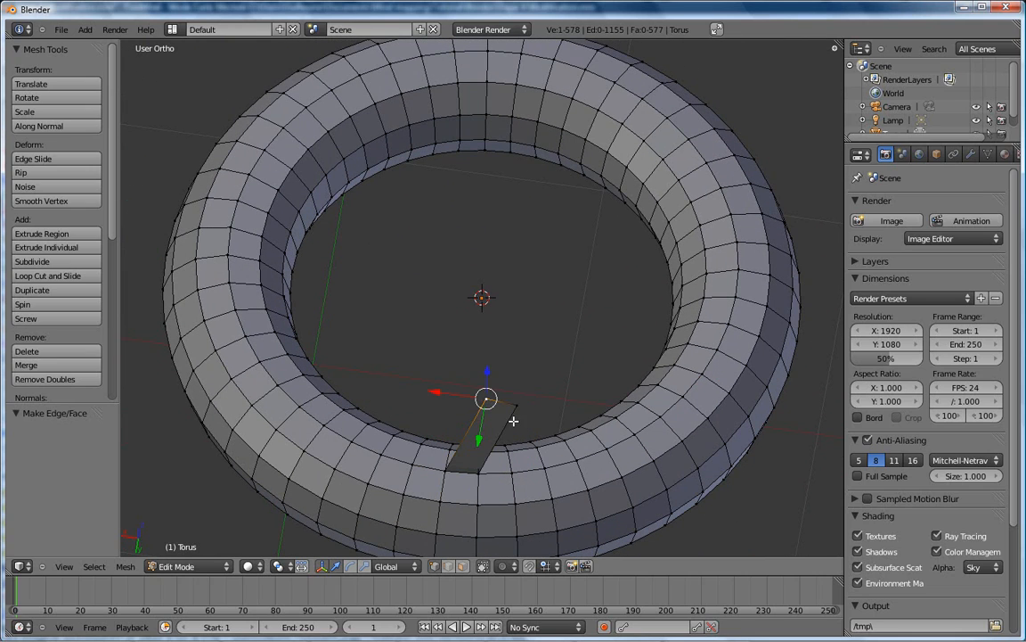
{"action": "key", "text": "e"}
{"action": "left_click", "coordinate": [493, 322]}
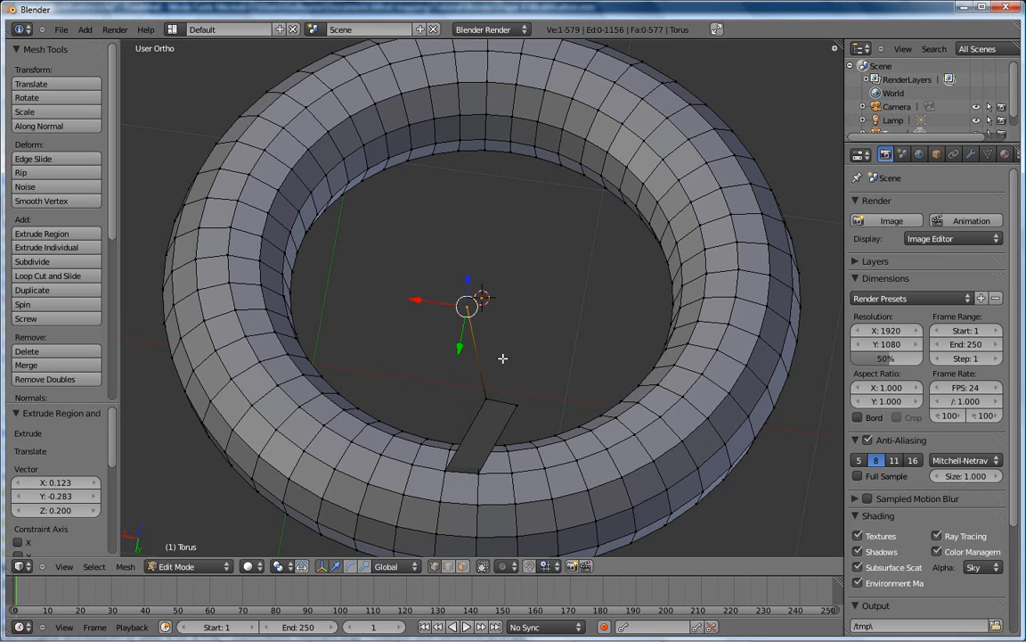
{"action": "right_click", "coordinate": [518, 405], "text": "shift"}
{"action": "right_click", "coordinate": [487, 399], "text": "shift"}
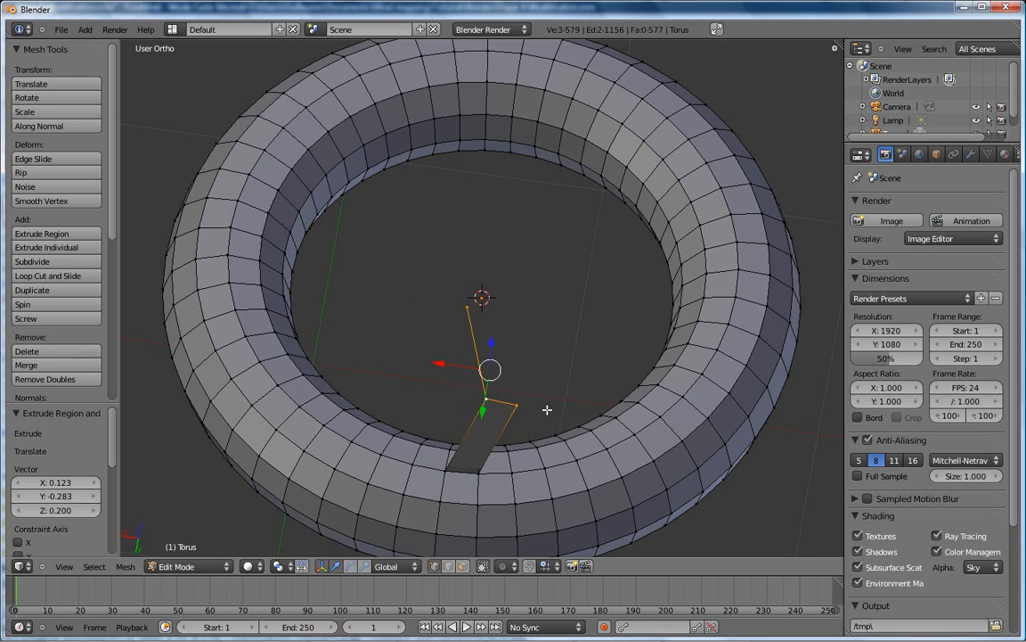
{"action": "key", "text": "f"}
Step: Fill a face between the triangle's tip, the shared strip corner, its base vertex and an adjacent vertex on the torus
{"action": "middle_click_drag", "start_coordinate": [495, 364], "coordinate": [534, 428]}
{"action": "right_click", "coordinate": [533, 440]}
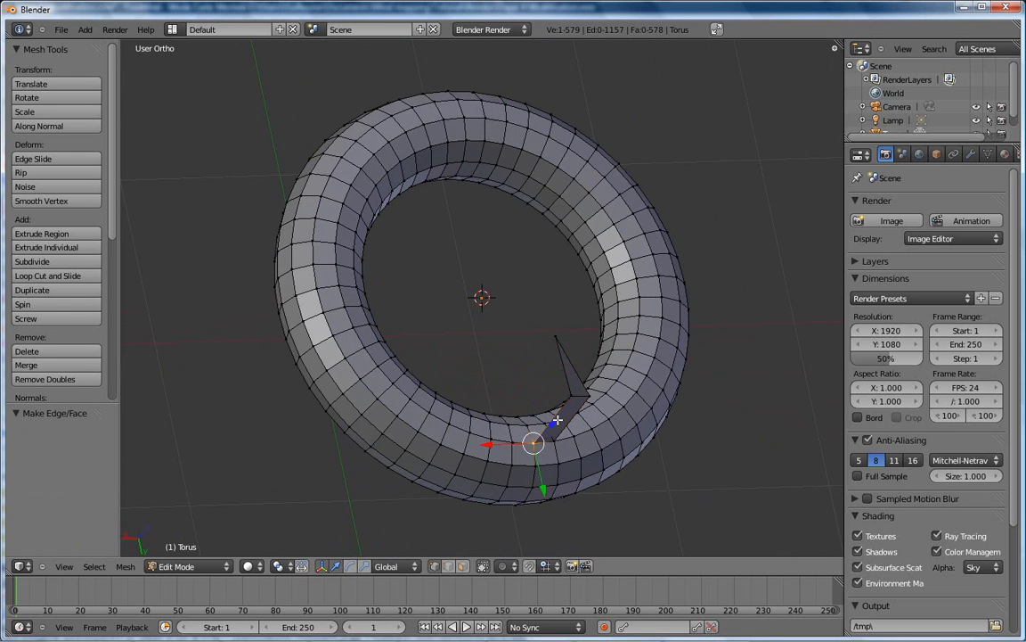
{"action": "right_click", "coordinate": [568, 395], "text": "shift"}
{"action": "right_click", "coordinate": [553, 338], "text": "shift"}
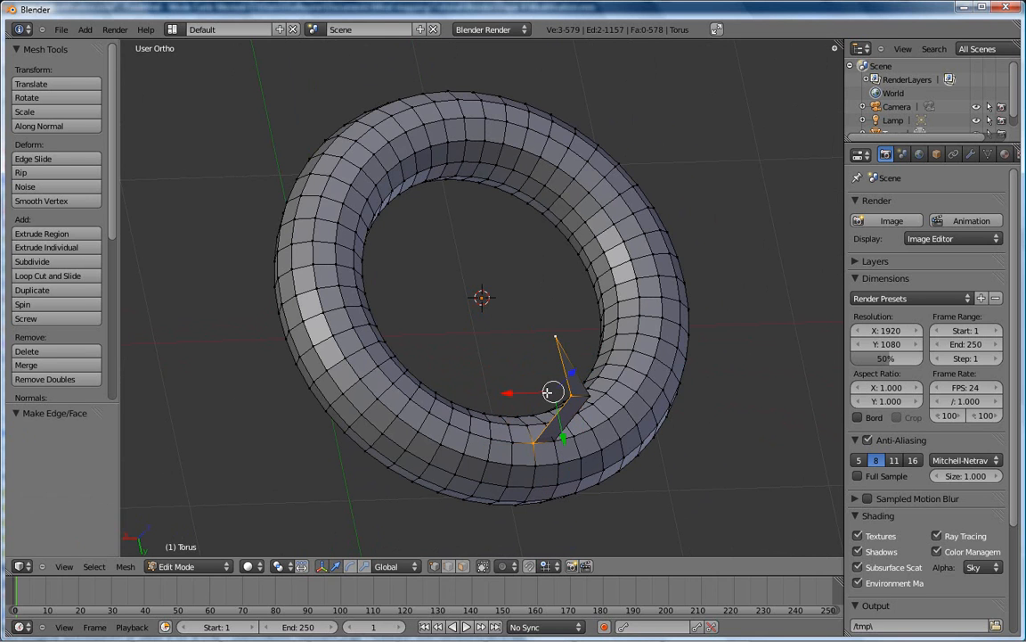
{"action": "right_click", "coordinate": [528, 424], "text": "shift"}
{"action": "middle_click_drag", "start_coordinate": [540, 443], "coordinate": [534, 463]}
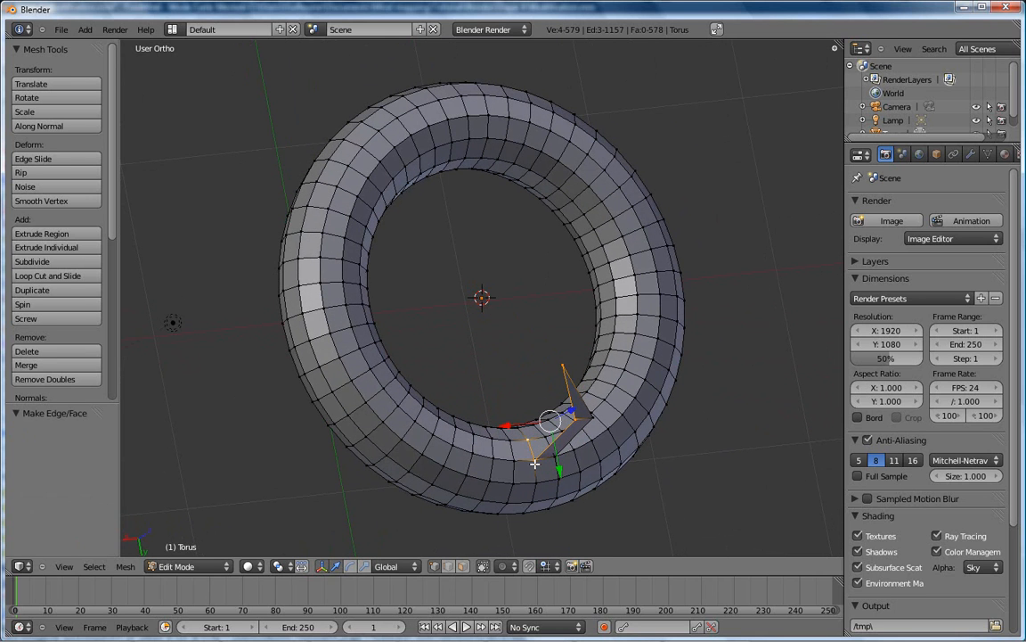
{"action": "key", "text": "f"}
Step: Select two neighbouring torus vertices, the adjoining corner of the latest face and the raised tip, and fill them with another face
{"action": "middle_click_drag", "start_coordinate": [623, 442], "coordinate": [353, 415]}
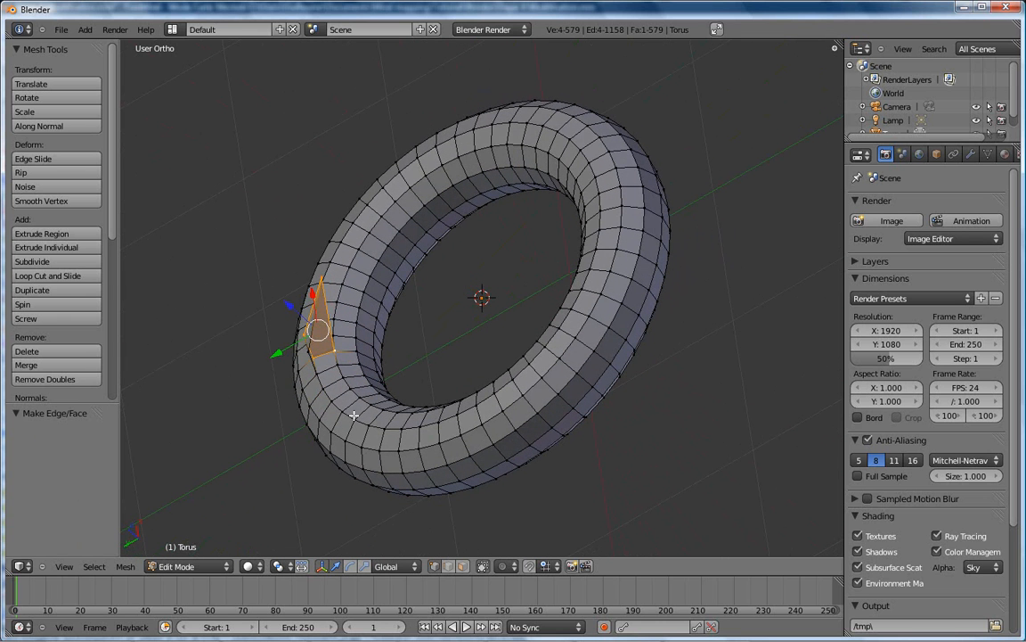
{"action": "right_click", "coordinate": [309, 350]}
{"action": "right_click", "coordinate": [318, 375], "text": "shift"}
{"action": "right_click", "coordinate": [334, 349], "text": "shift"}
{"action": "right_click", "coordinate": [319, 279], "text": "shift"}
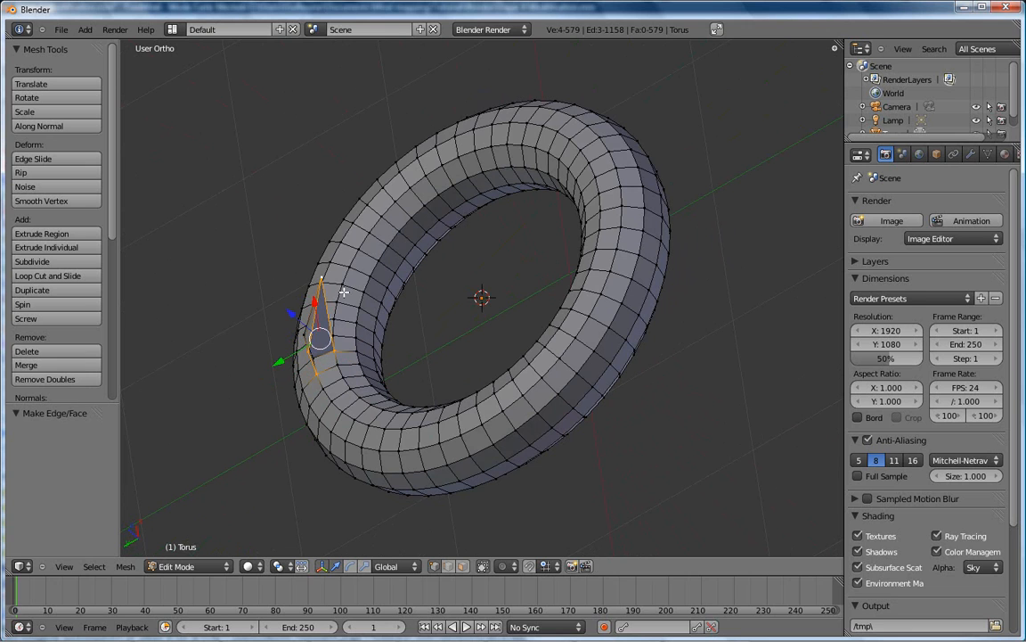
{"action": "key", "text": "f"}
{"action": "middle_click_drag", "start_coordinate": [366, 337], "coordinate": [360, 542]}
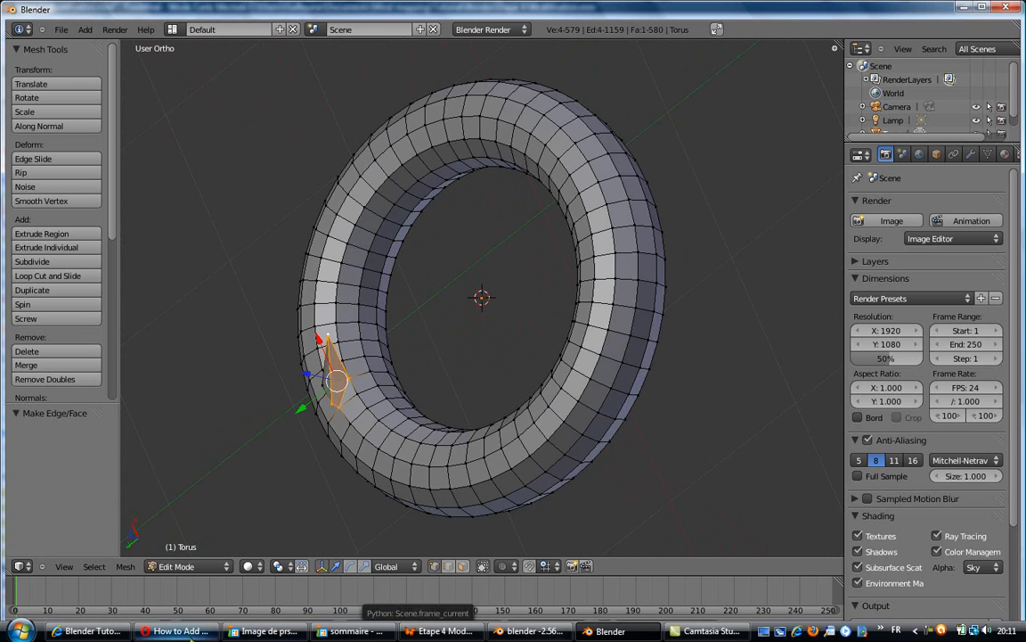
Step: Switch to the FreeMind outline, unfold the "Combo extrusion+ scale (redimensionnement )" node and select its first child node
{"action": "left_click", "coordinate": [437, 631]}
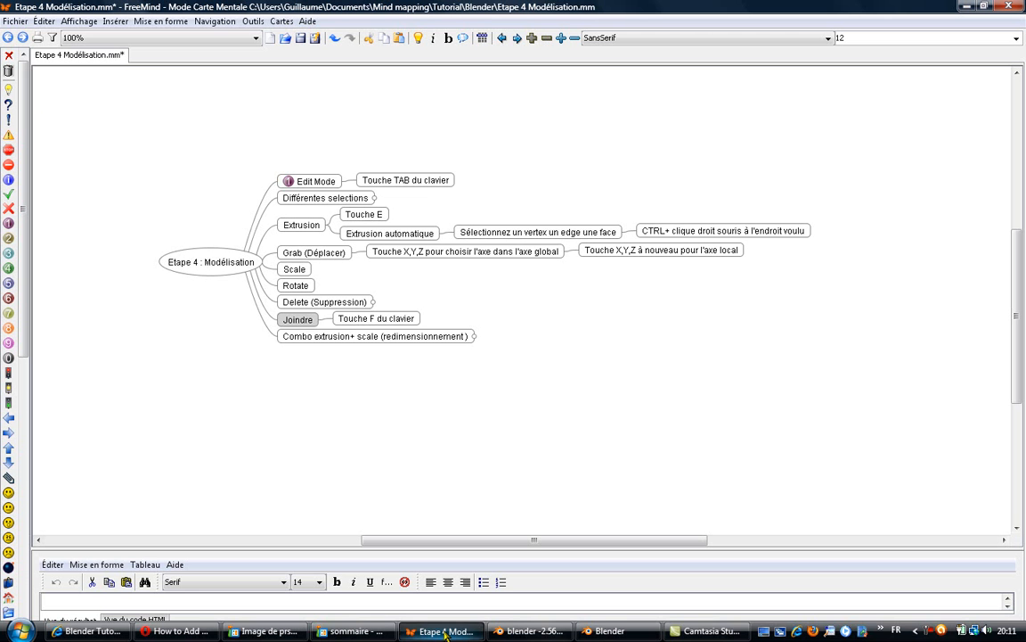
{"action": "left_click", "coordinate": [348, 346]}
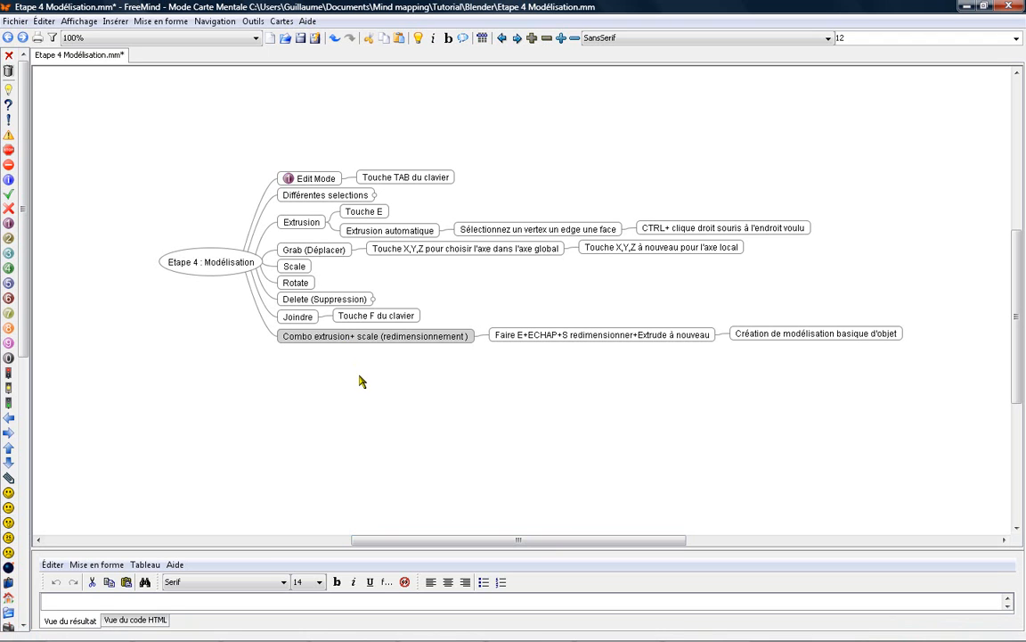
{"action": "left_click", "coordinate": [520, 337]}
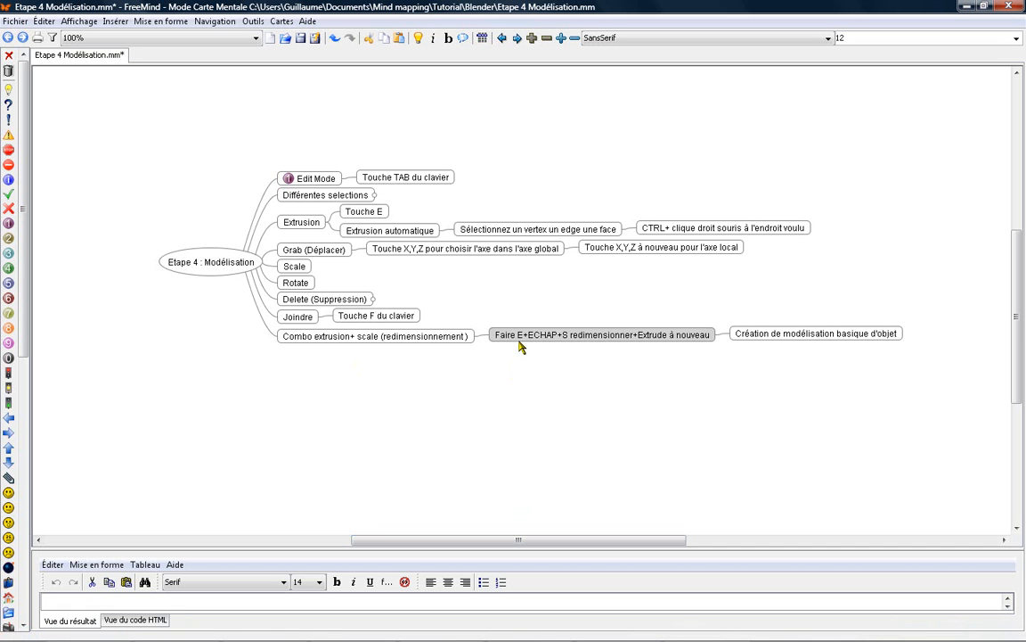
Step: Switch back to Blender, leave Edit Mode and delete the torus from the scene
{"action": "left_click", "coordinate": [531, 631]}
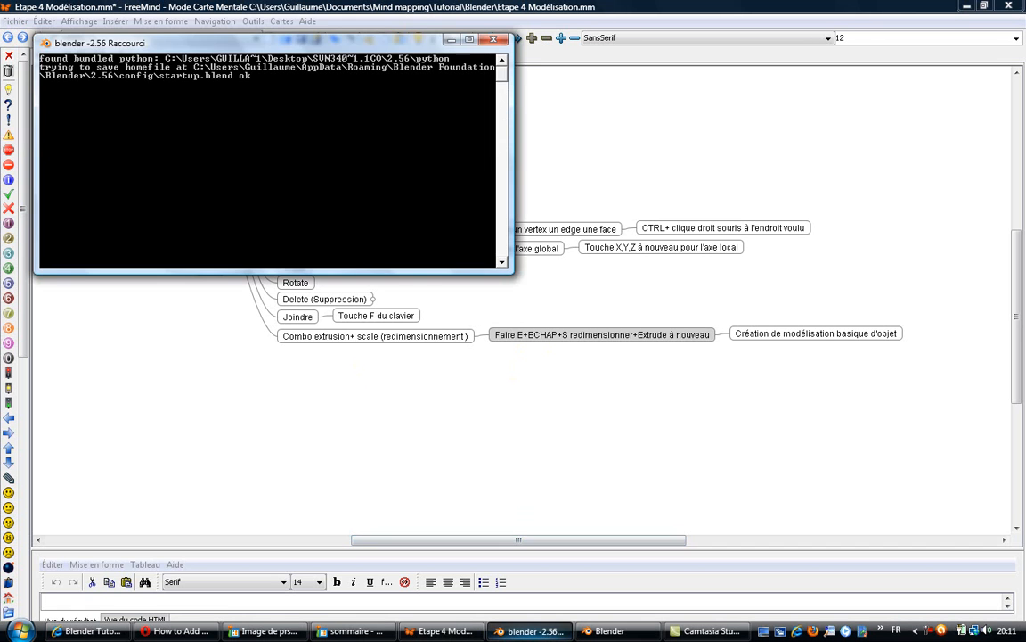
{"action": "left_click", "coordinate": [609, 630]}
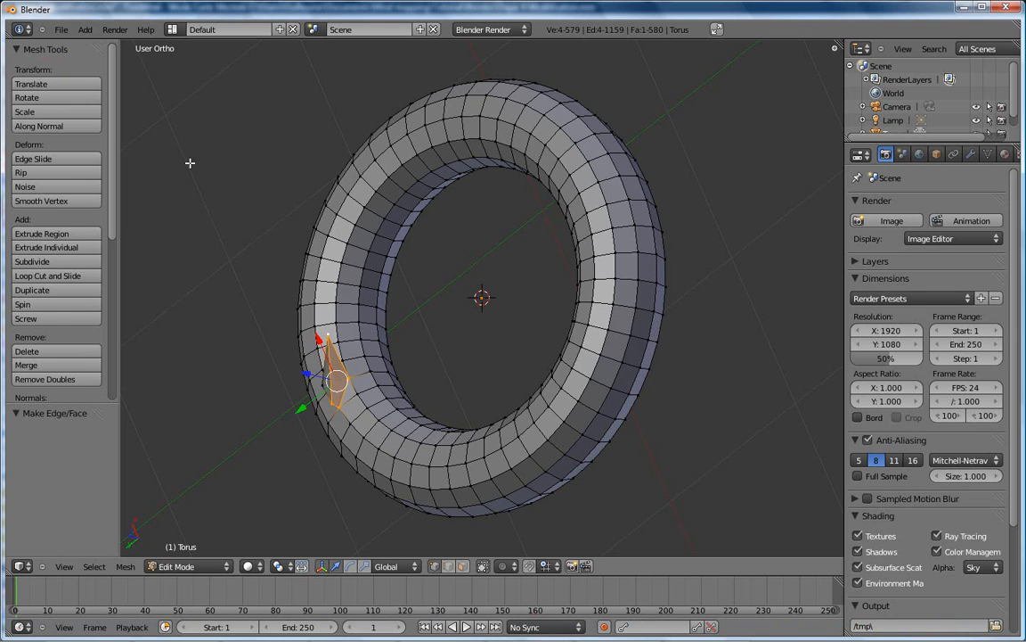
{"action": "key", "text": "Tab"}
{"action": "key", "text": "x"}
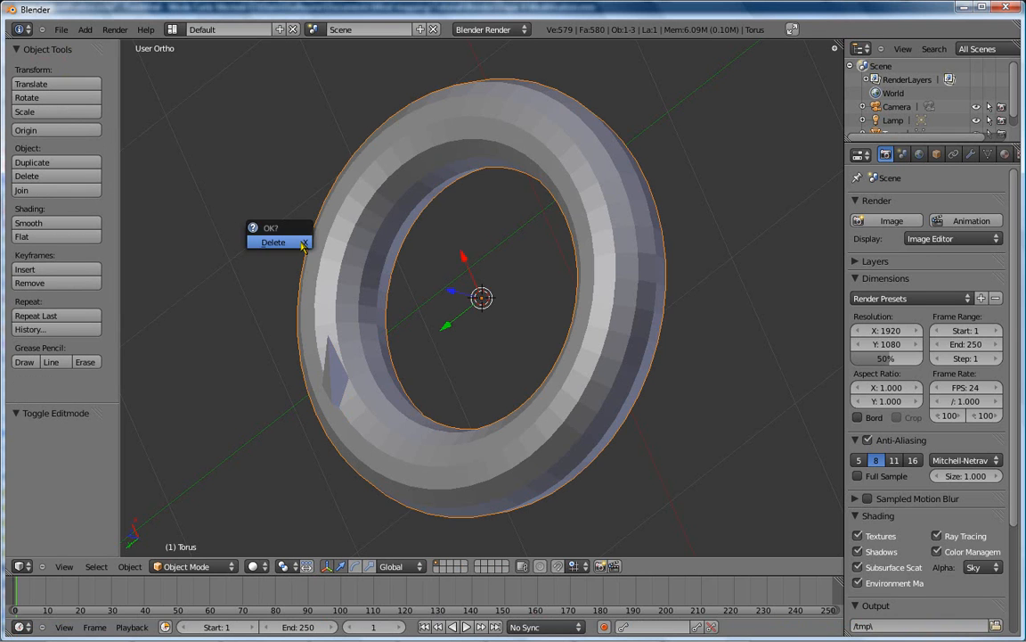
{"action": "left_click", "coordinate": [301, 243]}
Step: Add a plane mesh to the empty scene at the 3D cursor
{"action": "middle_click_drag", "start_coordinate": [379, 232], "coordinate": [462, 207]}
{"action": "scroll", "coordinate": [458, 252], "scroll_direction": "down", "scroll_amount": 9}
{"action": "middle_click_drag", "start_coordinate": [458, 258], "coordinate": [646, 361]}
{"action": "key", "text": "shift+a"}
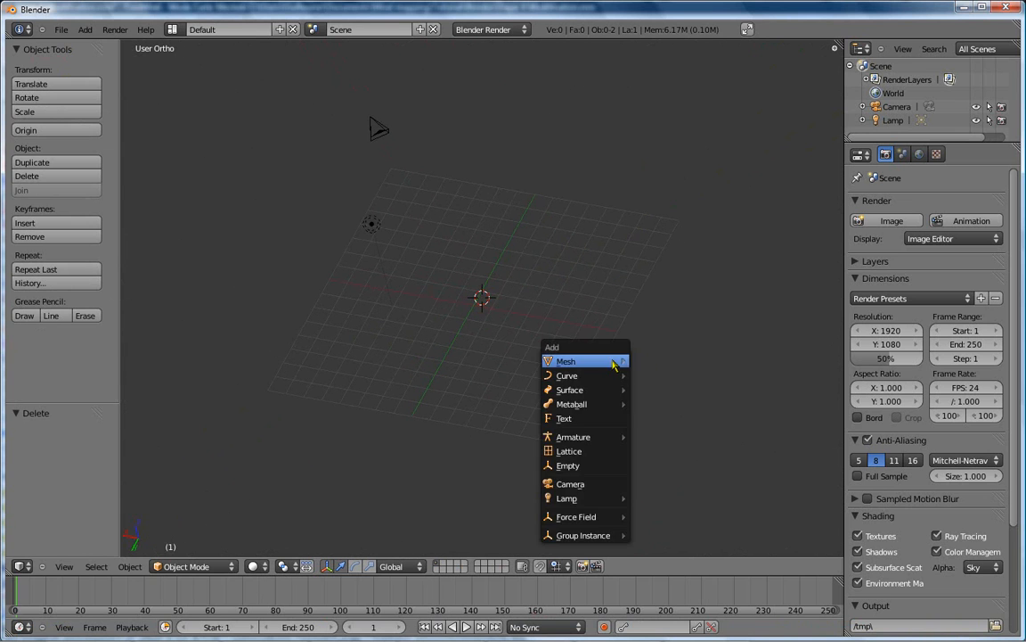
{"action": "mouse_move", "coordinate": [619, 361]}
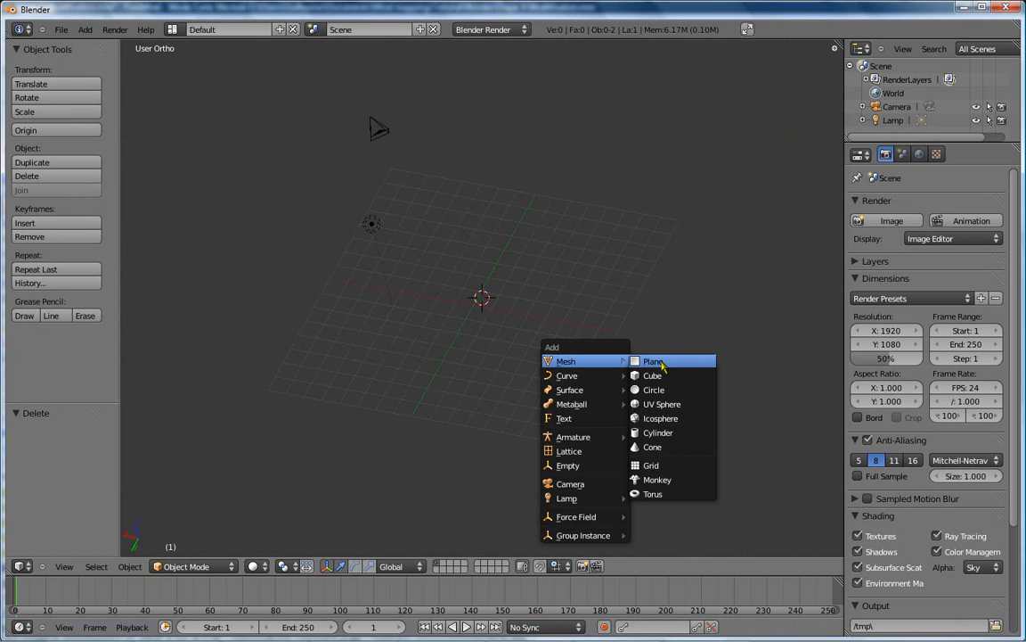
{"action": "left_click", "coordinate": [661, 364]}
{"action": "middle_click_drag", "start_coordinate": [515, 348], "coordinate": [550, 280]}
{"action": "scroll", "coordinate": [544, 294], "scroll_direction": "up", "scroll_amount": 7}
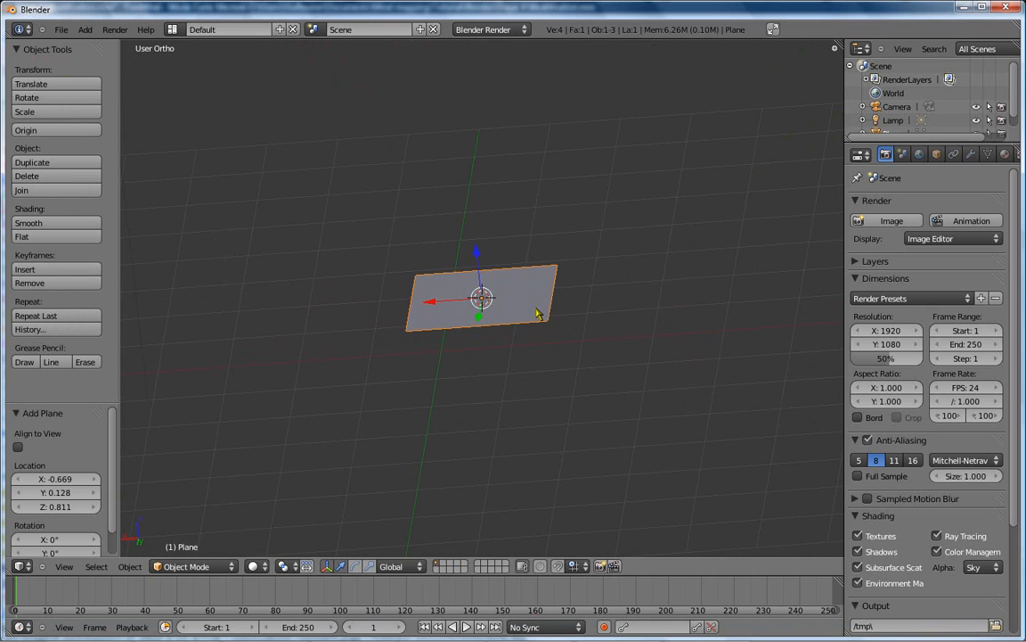
Step: Enter Edit Mode and extrude the plane upward by about 1.13 into a block
{"action": "key", "text": "Tab"}
{"action": "key", "text": "e"}
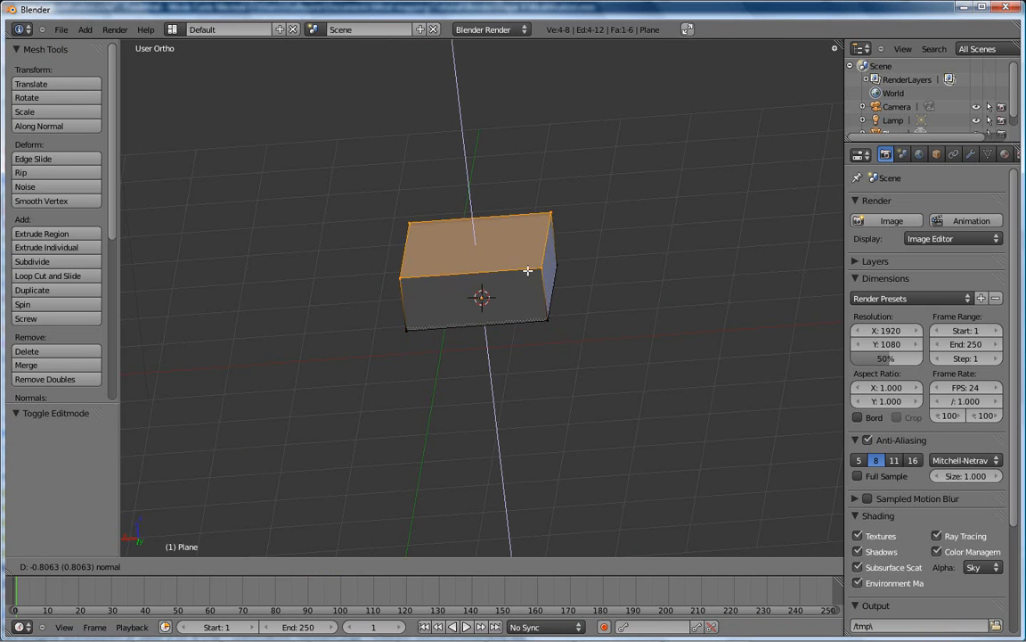
{"action": "left_click", "coordinate": [527, 261]}
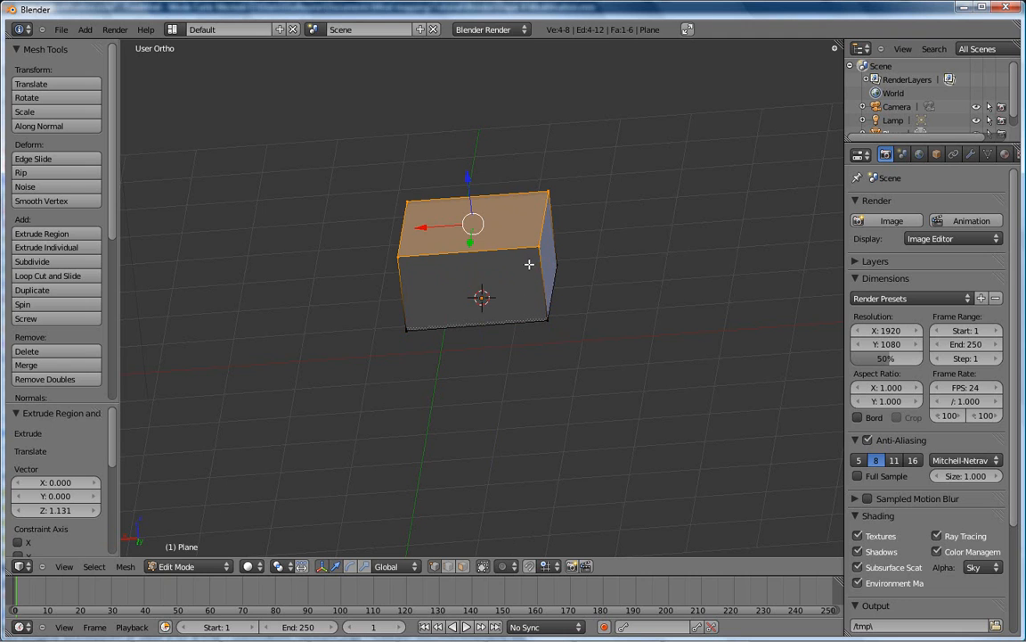
Step: Extrude the block's top face in place and scale the new face outward by about 1.8
{"action": "key", "text": "e"}
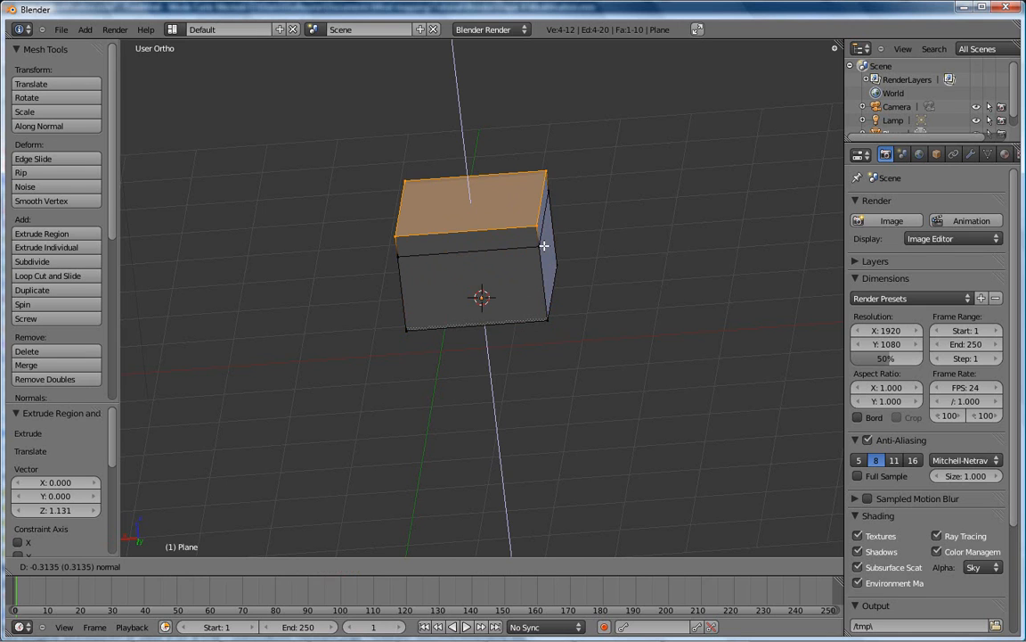
{"action": "left_click", "coordinate": [546, 245]}
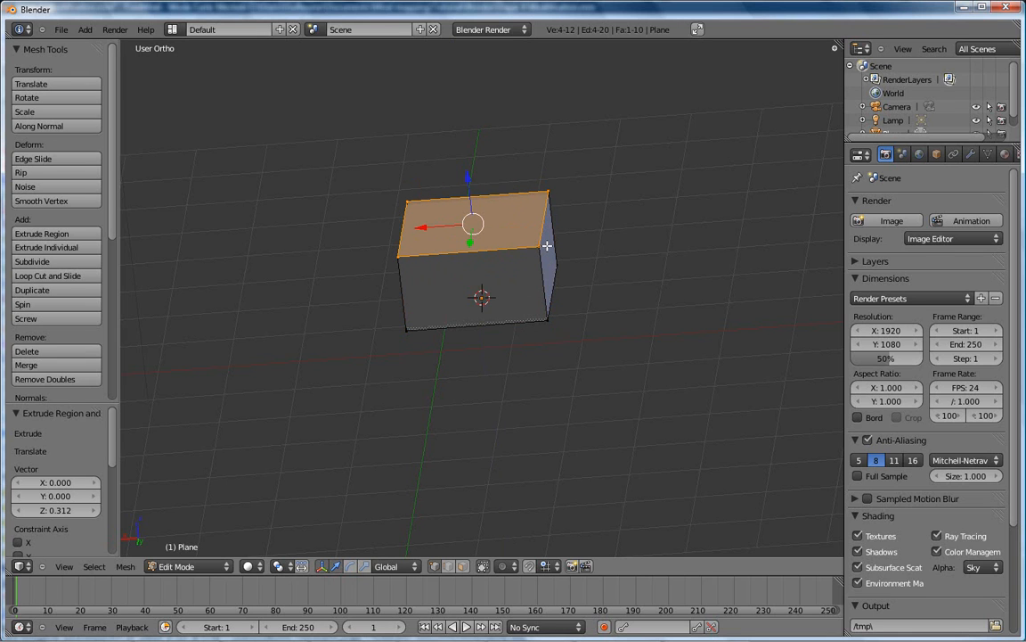
{"action": "key", "text": "s"}
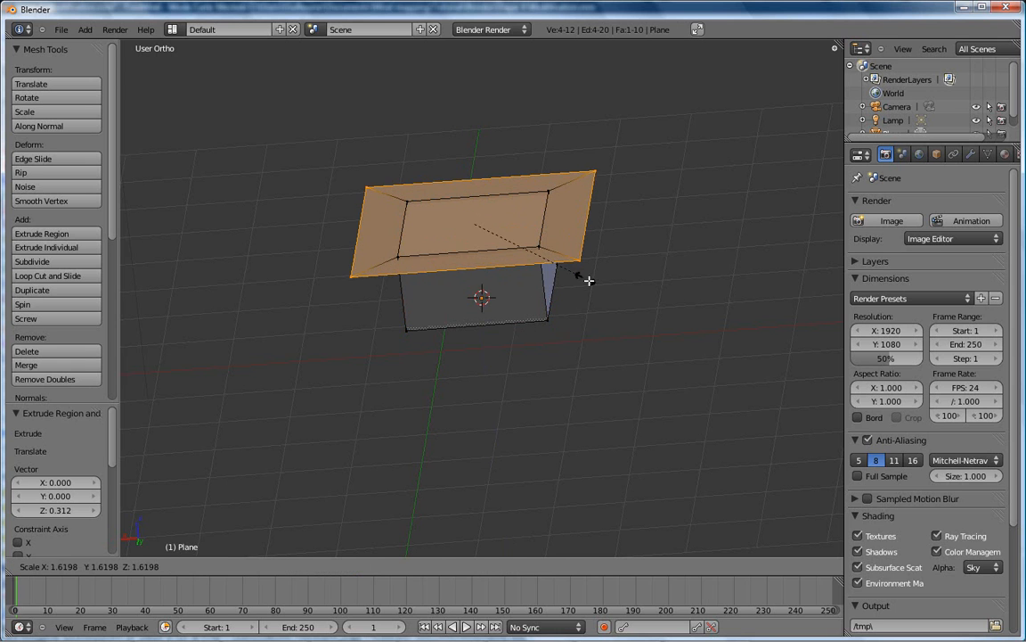
{"action": "left_click", "coordinate": [597, 286]}
Step: Extrude the widened face upward by about 3.11 to form a larger block on the base
{"action": "middle_click_drag", "start_coordinate": [522, 338], "coordinate": [481, 293]}
{"action": "scroll", "coordinate": [505, 248], "scroll_direction": "down", "scroll_amount": 4}
{"action": "scroll", "coordinate": [505, 247], "scroll_direction": "down", "scroll_amount": 2}
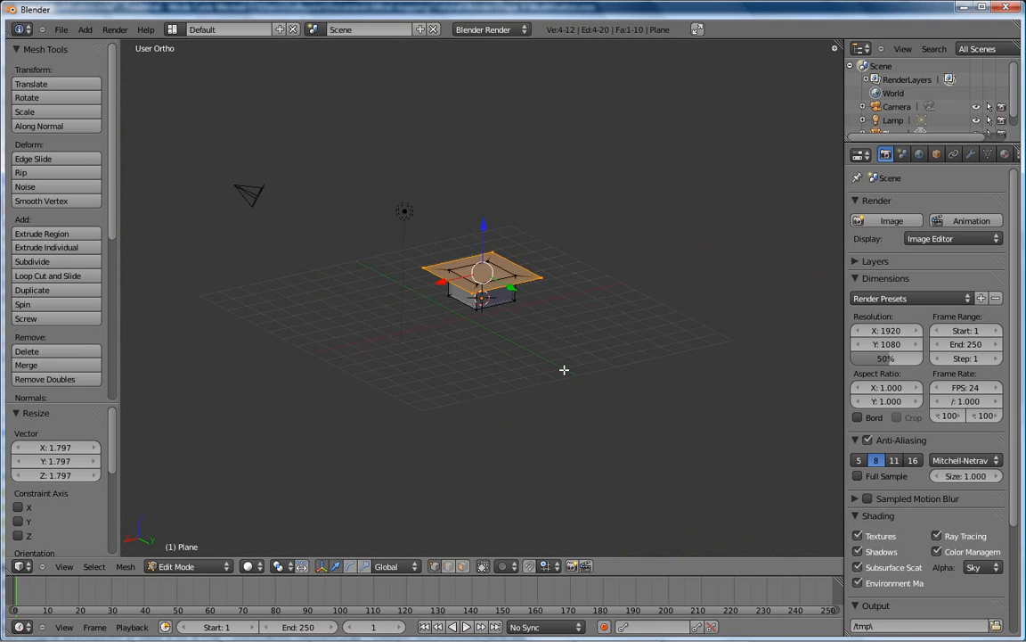
{"action": "key", "text": "e"}
{"action": "left_click", "coordinate": [551, 296]}
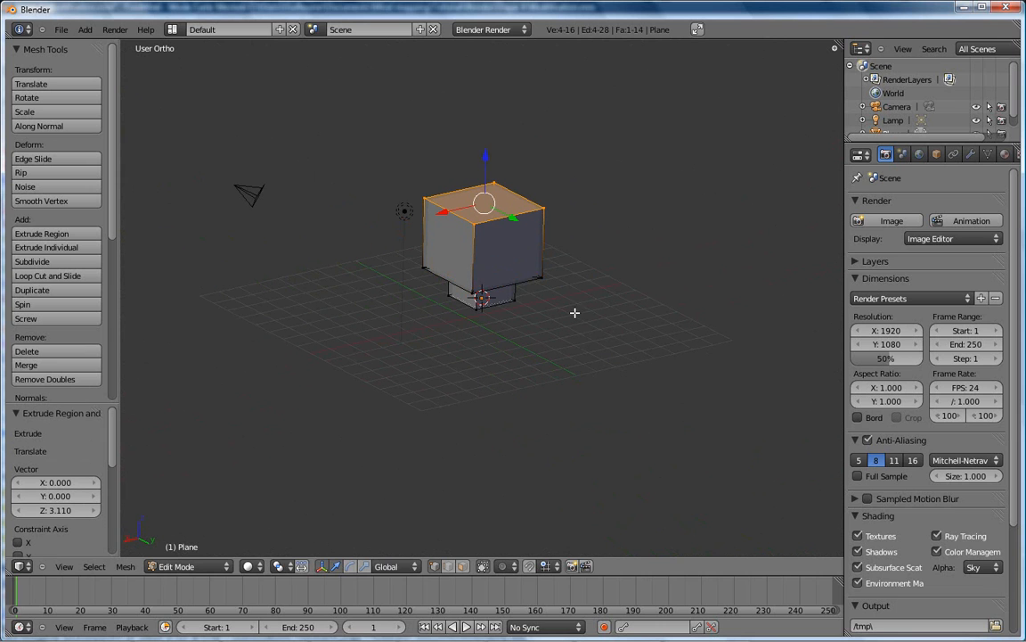
Step: Inset the large block's top face with an in-place extrusion scaled to about 0.72, and extrude it about 1.27 down into the block
{"action": "key", "text": "e"}
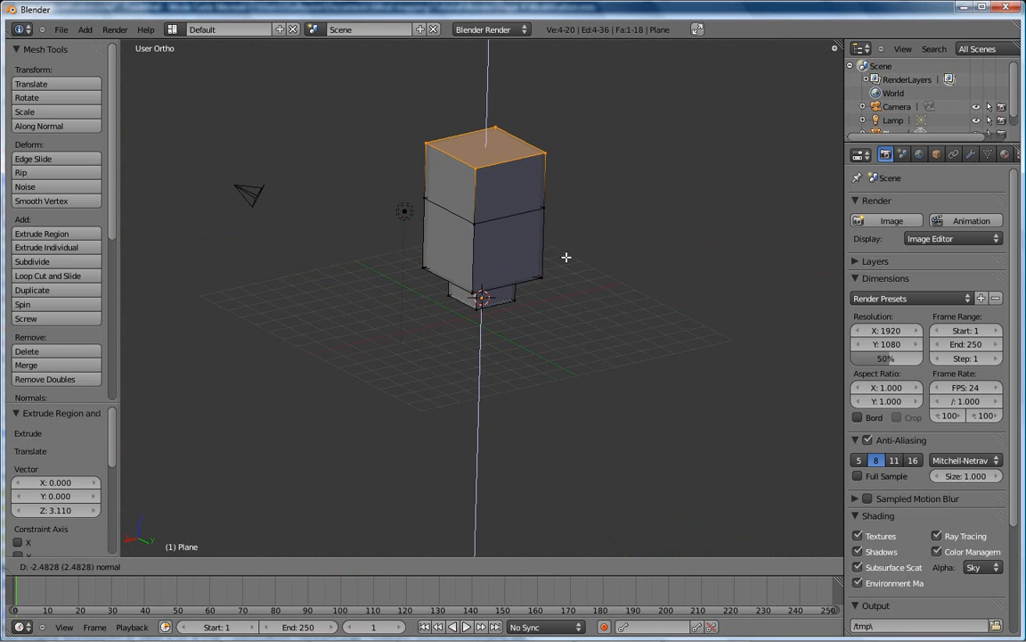
{"action": "left_click", "coordinate": [571, 264]}
{"action": "key", "text": "s"}
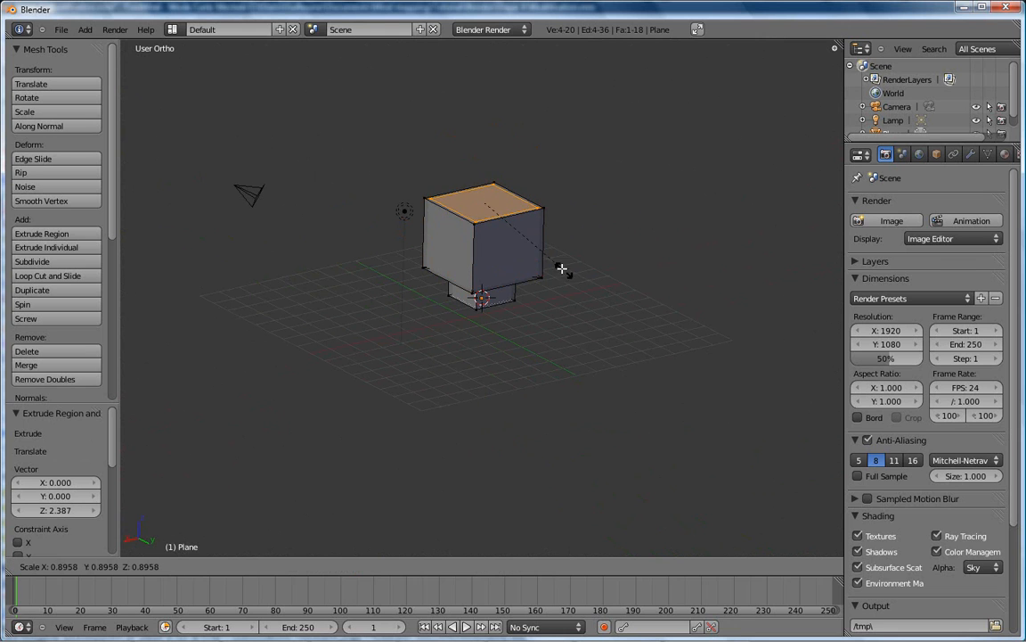
{"action": "left_click", "coordinate": [548, 261]}
{"action": "key", "text": "e"}
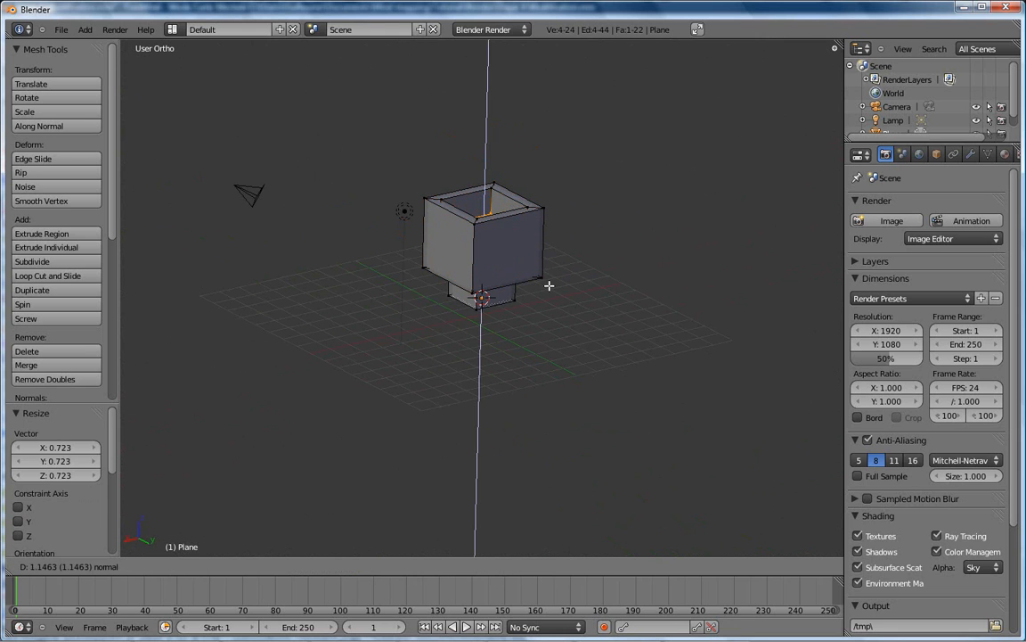
{"action": "left_click", "coordinate": [550, 286]}
Step: Shrink the recess floor by a scale of about 0.67, followed by a further reduction of about 0.77
{"action": "key", "text": "s"}
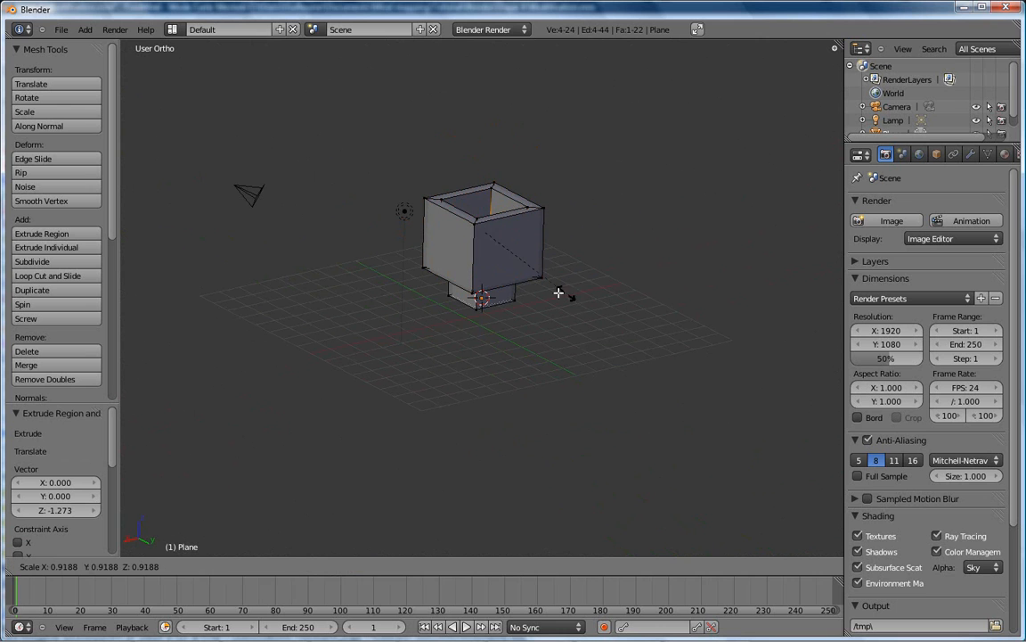
{"action": "left_click", "coordinate": [530, 284]}
{"action": "middle_click_drag", "start_coordinate": [530, 284], "coordinate": [527, 377]}
{"action": "scroll", "coordinate": [525, 343], "scroll_direction": "up", "scroll_amount": 1}
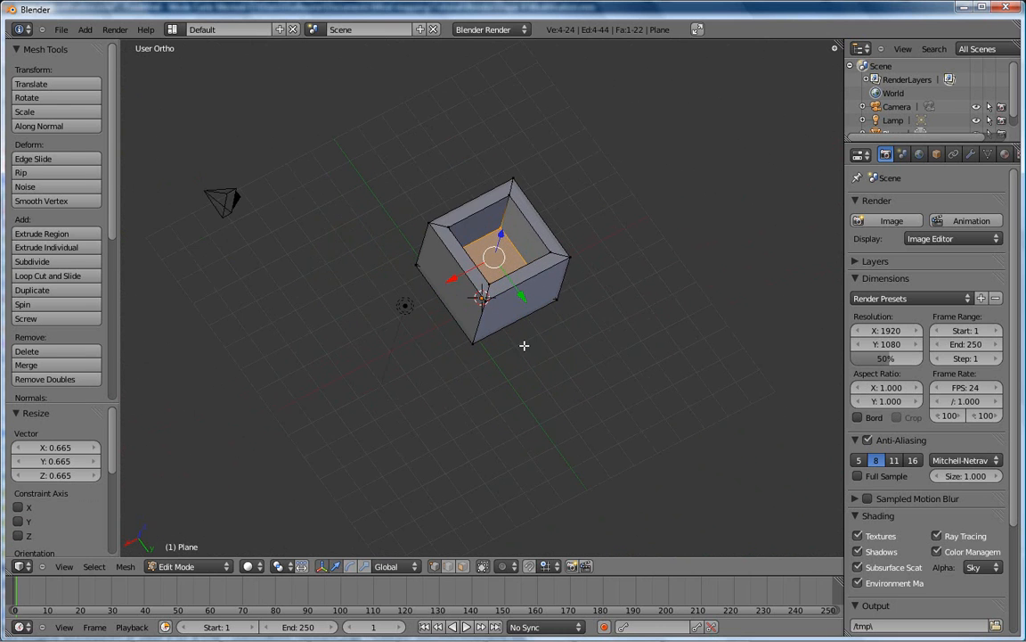
{"action": "key", "text": "s"}
{"action": "left_click", "coordinate": [546, 326]}
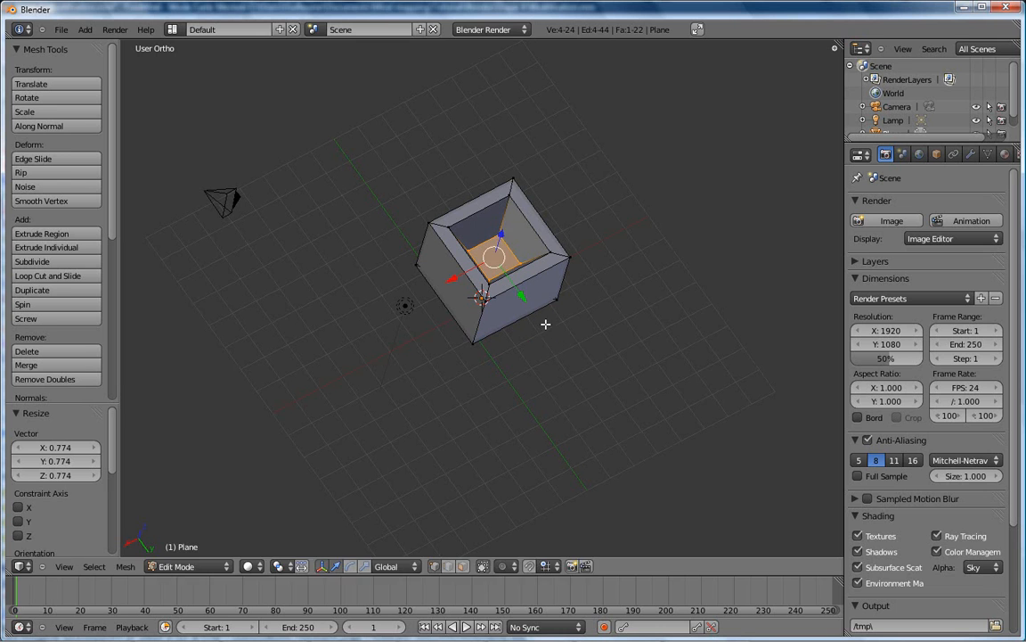
Step: Extrude the recess floor upward by about 8.82 into a tall post and slightly enlarge its top face by about 1.09
{"action": "key", "text": "e"}
{"action": "left_click", "coordinate": [575, 205]}
{"action": "middle_click_drag", "start_coordinate": [526, 350], "coordinate": [507, 264]}
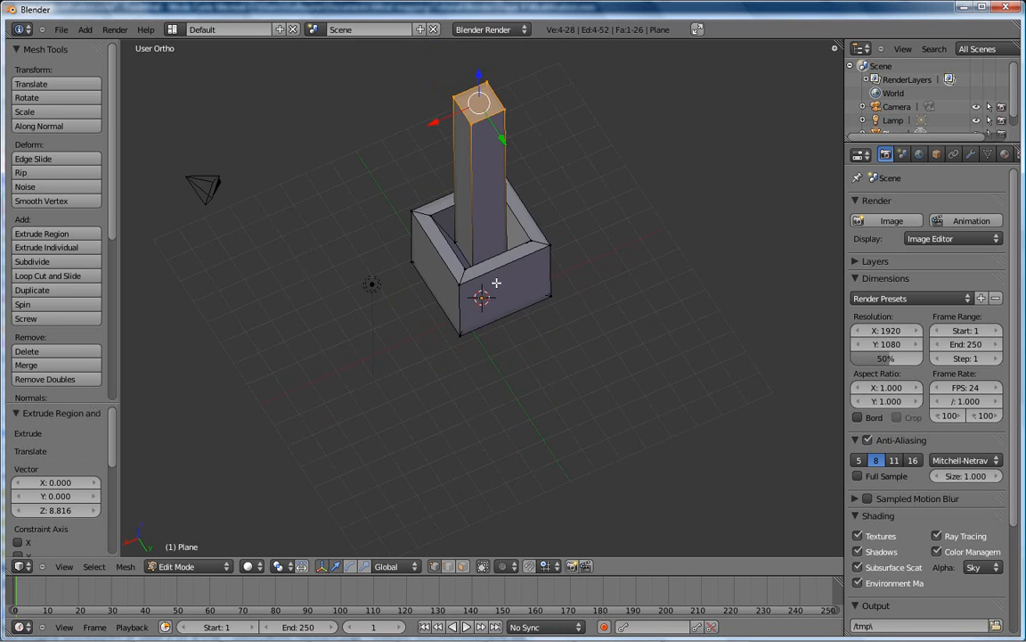
{"action": "scroll", "coordinate": [496, 282], "scroll_direction": "down", "scroll_amount": 2}
{"action": "key", "text": "s"}
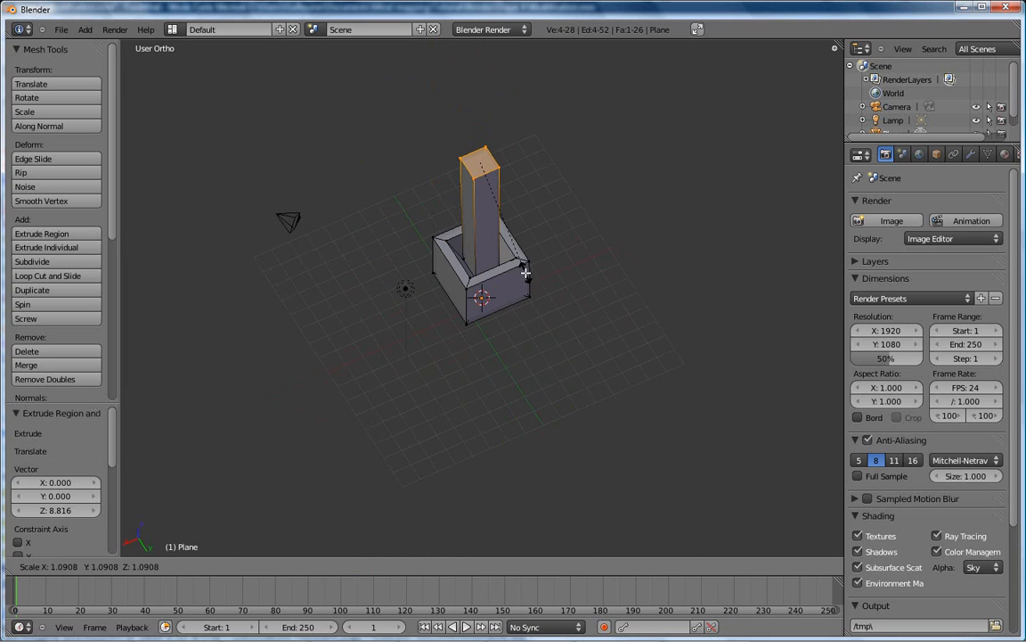
{"action": "left_click", "coordinate": [526, 272]}
Step: Widen the post's top with an in-place extrusion scaled by about 2.3, and extrude it about 6.04 upward as a head
{"action": "key", "text": "e"}
{"action": "left_click", "coordinate": [495, 230]}
{"action": "key", "text": "s"}
{"action": "left_click", "coordinate": [566, 289]}
{"action": "key", "text": "e"}
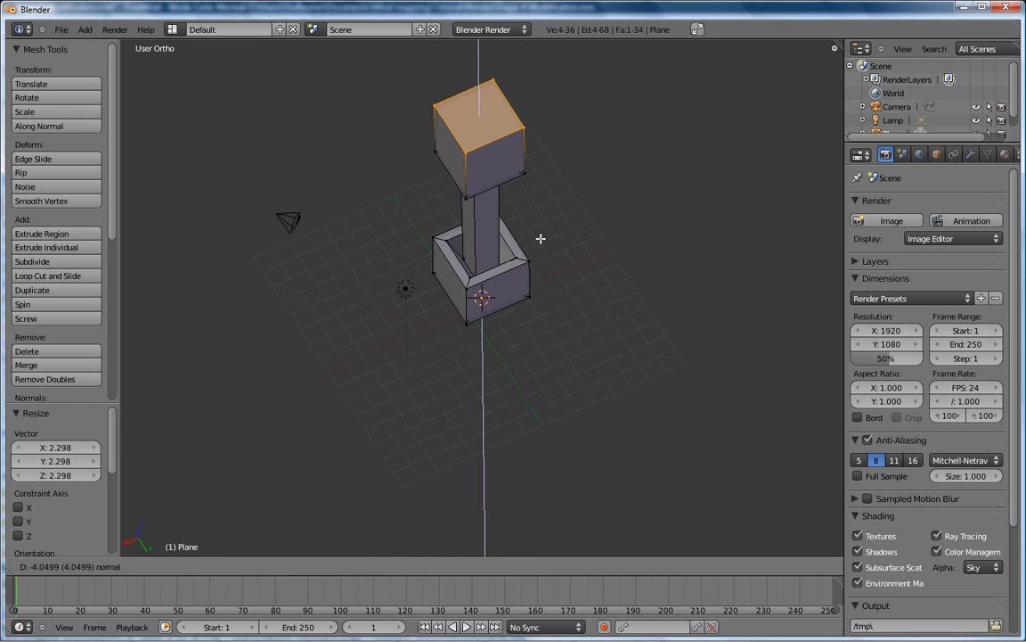
{"action": "left_click", "coordinate": [542, 237]}
{"action": "mouse_move", "coordinate": [525, 252]}
{"action": "middle_mouse_down"}
{"action": "mouse_move", "coordinate": [510, 328]}
{"action": "mouse_move", "coordinate": [586, 264]}
{"action": "mouse_move", "coordinate": [649, 326]}
{"action": "mouse_move", "coordinate": [577, 340]}
{"action": "mouse_move", "coordinate": [545, 291]}
{"action": "mouse_move", "coordinate": [554, 222]}
{"action": "mouse_move", "coordinate": [467, 234]}
{"action": "mouse_move", "coordinate": [453, 275]}
{"action": "mouse_move", "coordinate": [529, 305]}
{"action": "mouse_move", "coordinate": [410, 289]}
{"action": "mouse_move", "coordinate": [417, 201]}
{"action": "mouse_move", "coordinate": [514, 245]}
{"action": "middle_mouse_up"}
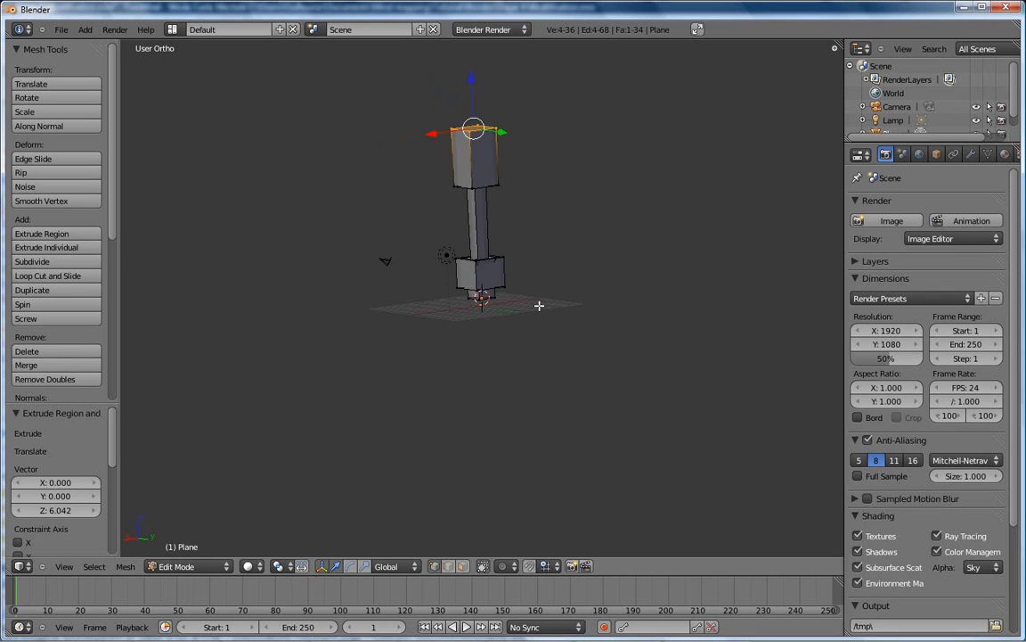
Step: Leave Edit Mode and add a Subdivision Surface modifier to the model with 3 view subdivisions
{"action": "key", "text": "Tab"}
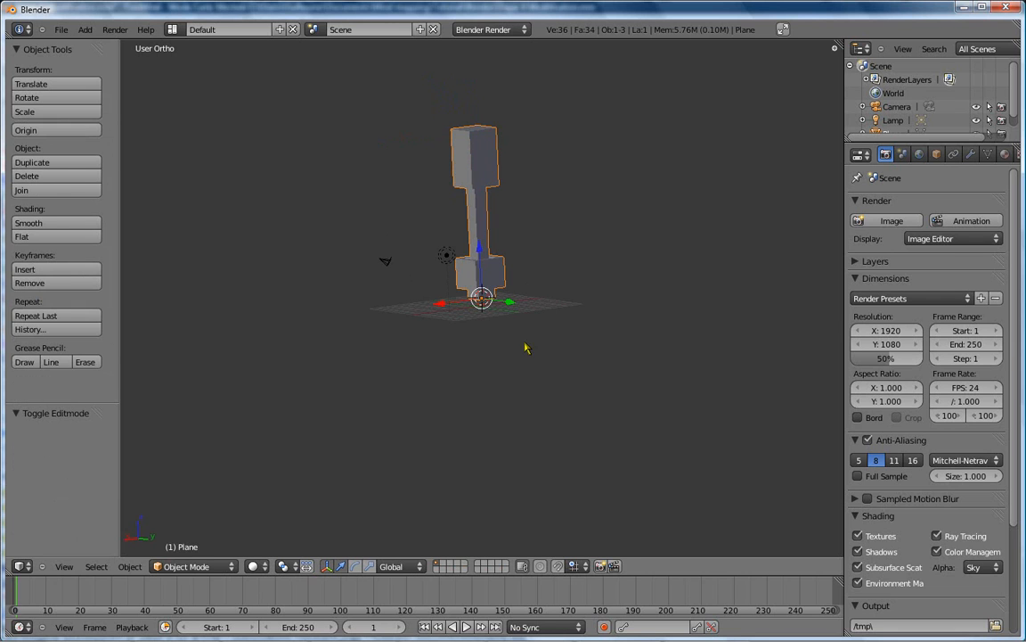
{"action": "left_click", "coordinate": [970, 154]}
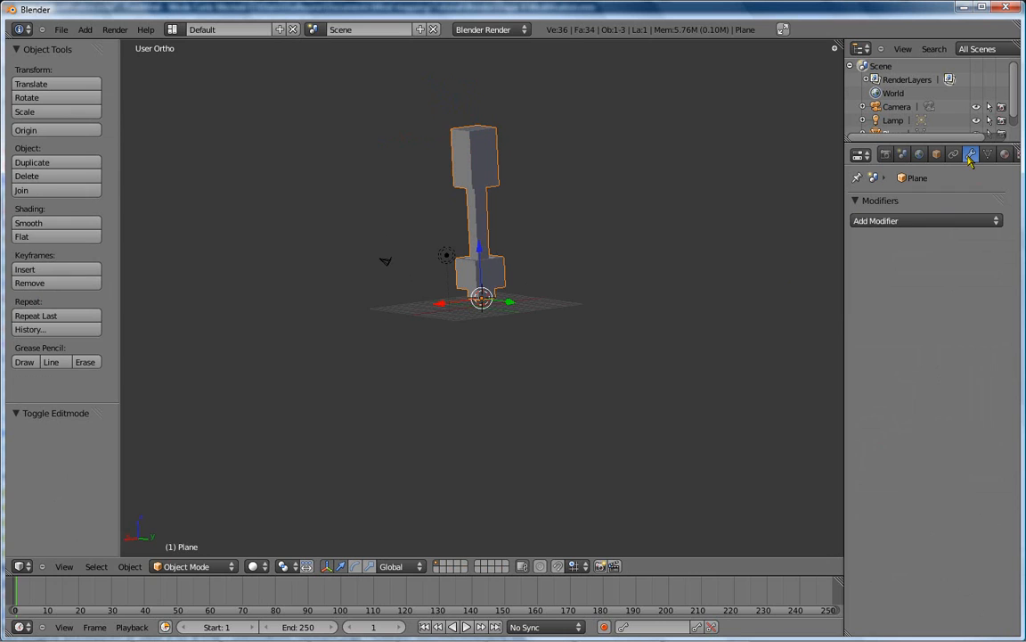
{"action": "left_click", "coordinate": [941, 222]}
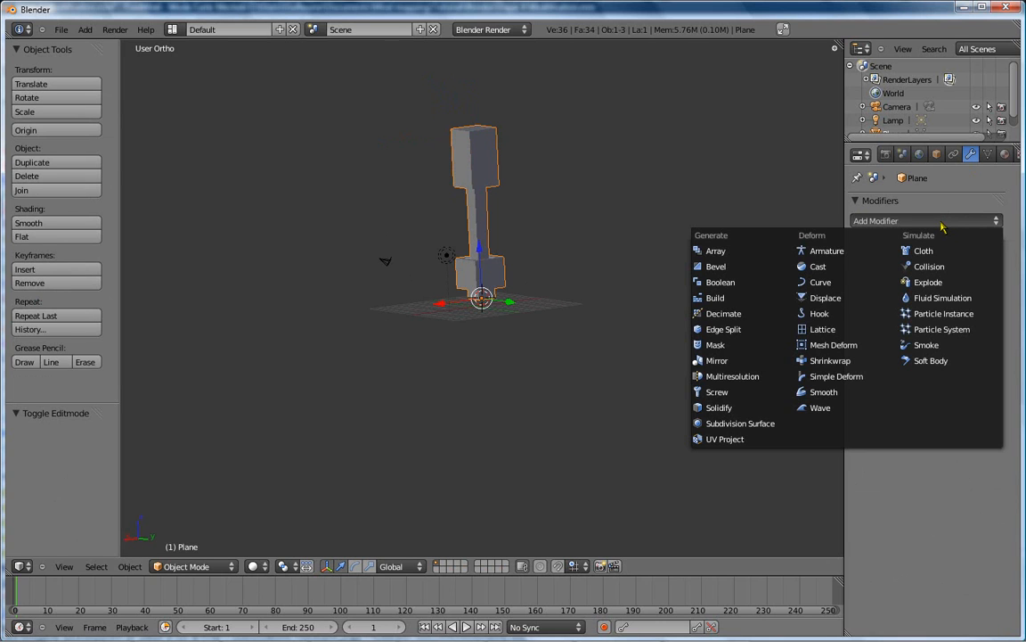
{"action": "left_click", "coordinate": [747, 431]}
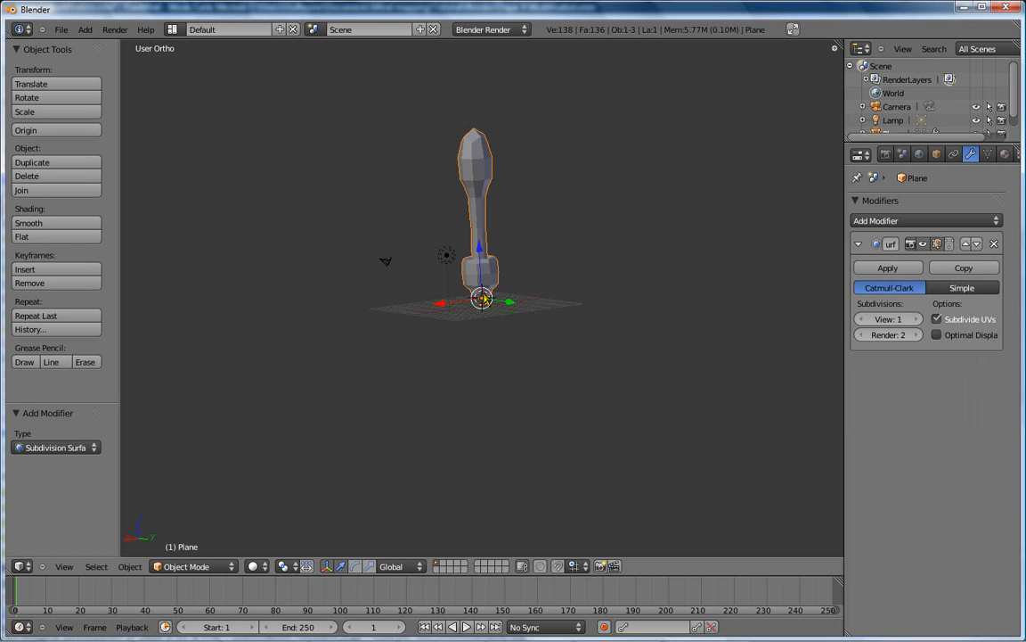
{"action": "left_click", "coordinate": [917, 320]}
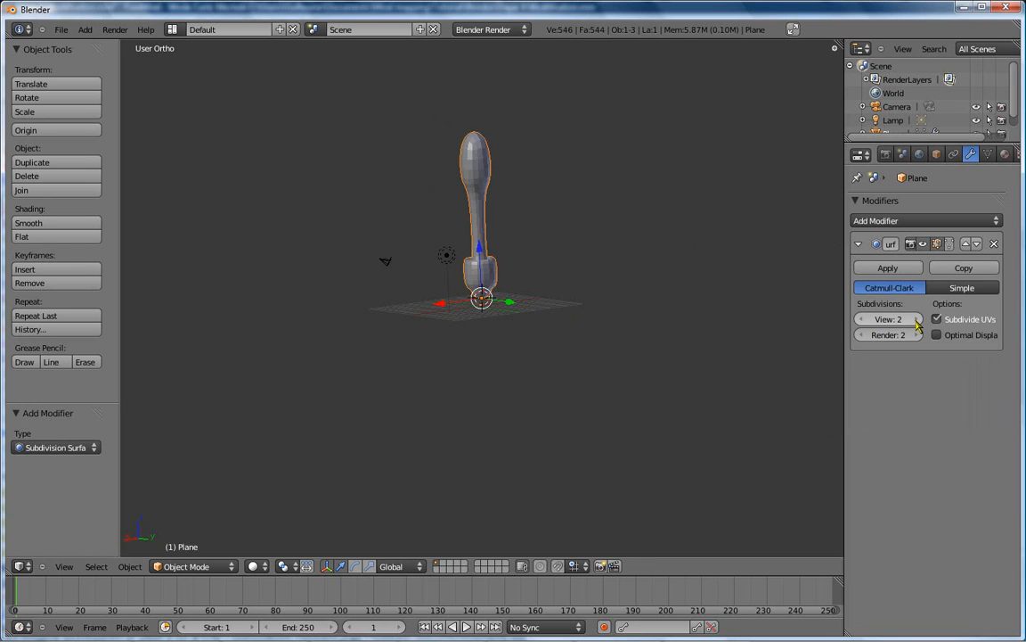
{"action": "left_click", "coordinate": [916, 320]}
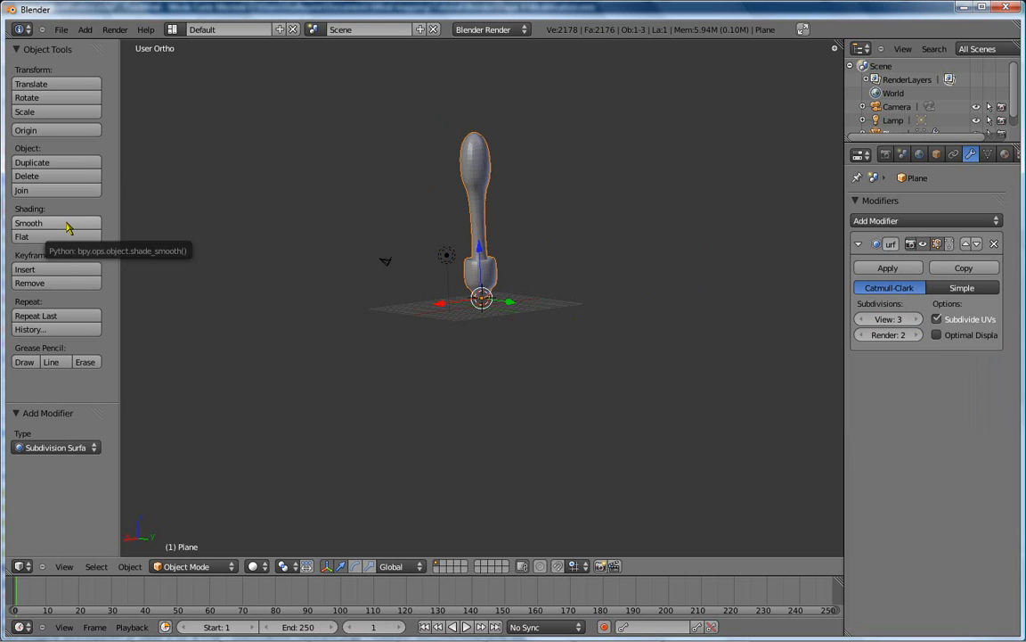
Step: Apply smooth shading to the subdivided model and inspect its rounded surface from another angle
{"action": "left_click", "coordinate": [33, 224]}
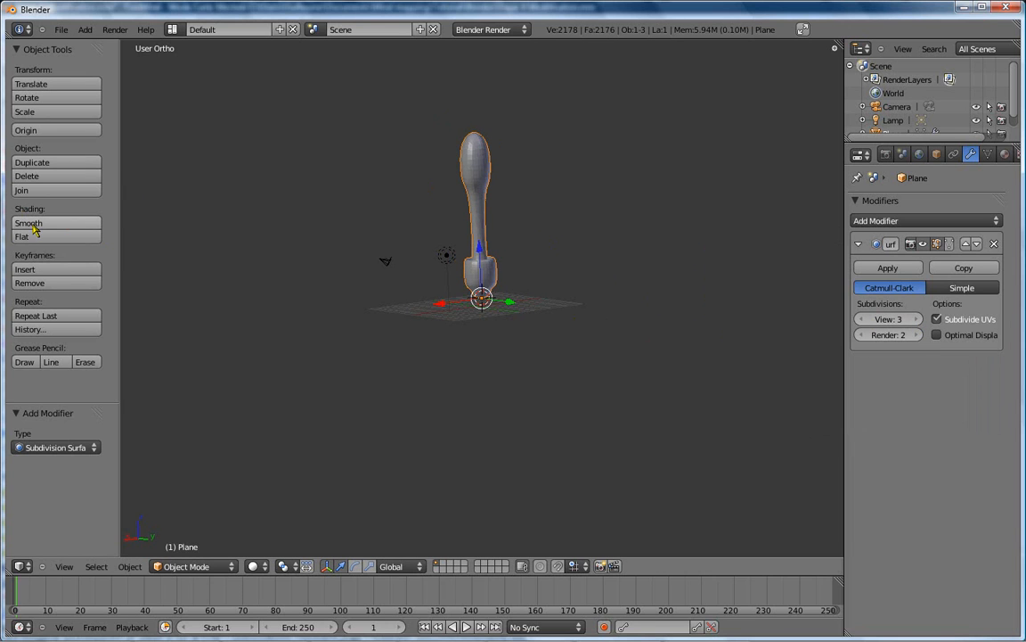
{"action": "left_click", "coordinate": [30, 224]}
{"action": "scroll", "coordinate": [481, 270], "scroll_direction": "down", "scroll_amount": 3}
{"action": "scroll", "coordinate": [502, 245], "scroll_direction": "up", "scroll_amount": 6}
{"action": "middle_click_drag", "start_coordinate": [501, 263], "coordinate": [543, 297]}
{"action": "scroll", "coordinate": [518, 279], "scroll_direction": "down", "scroll_amount": 3}
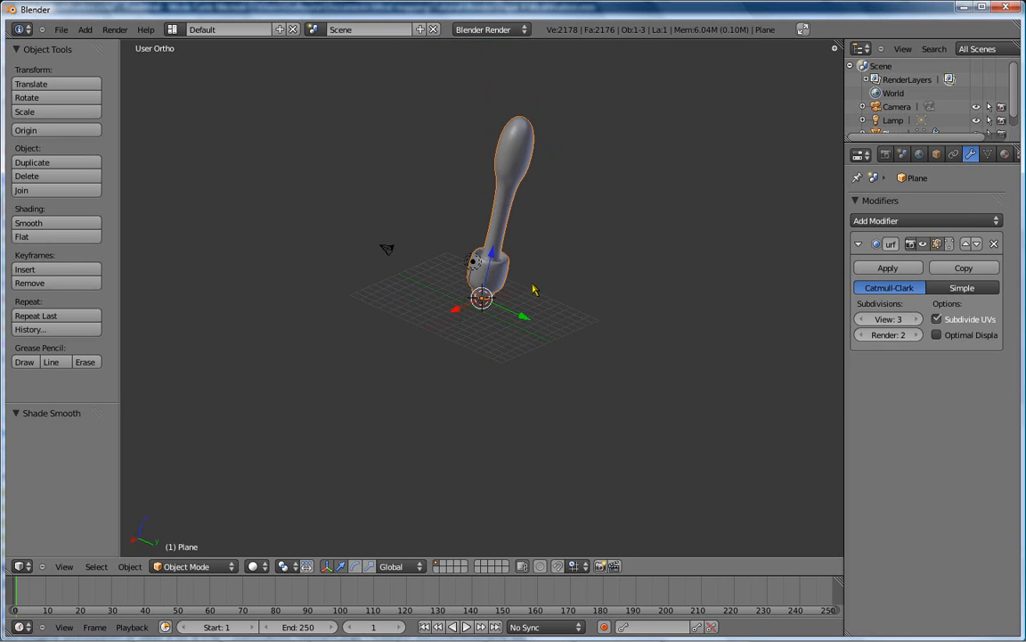
Step: Switch to the "sommaire" image in Windows Photo Gallery to view the course outline
{"action": "mouse_move", "coordinate": [502, 637]}
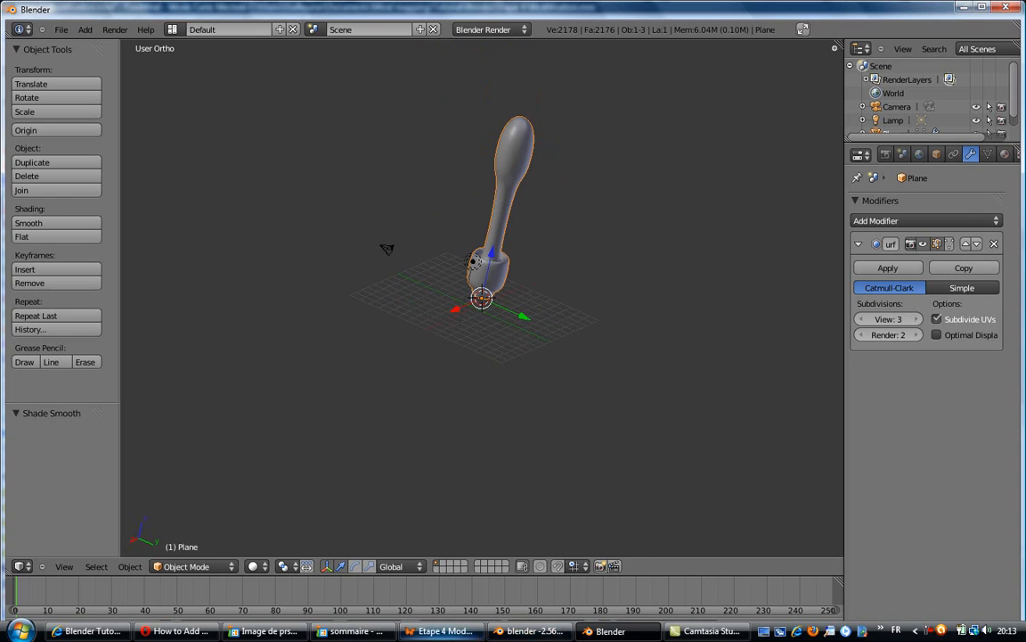
{"action": "left_click", "coordinate": [351, 631]}
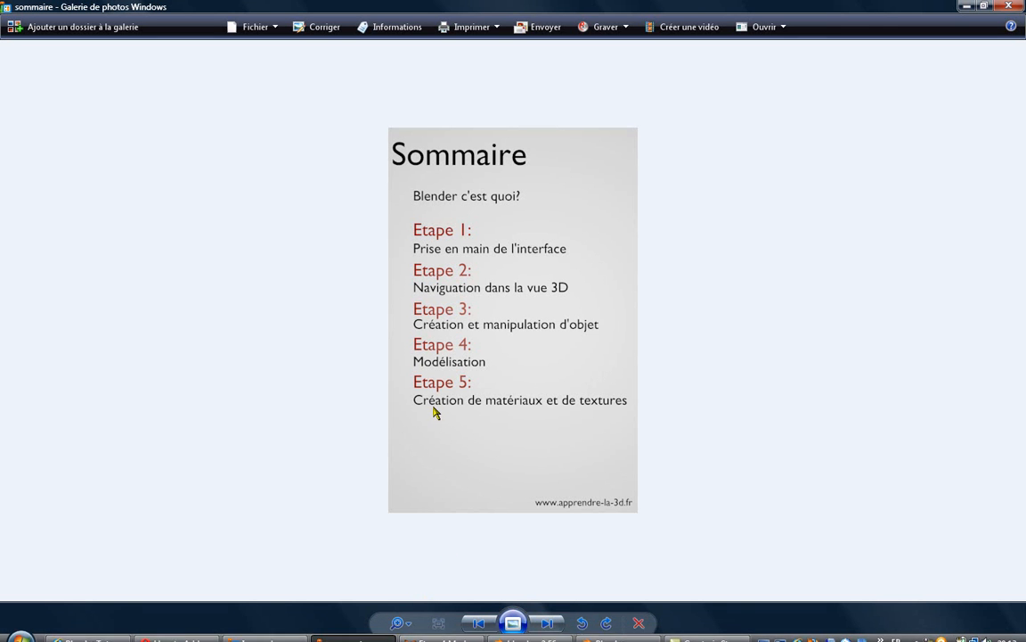